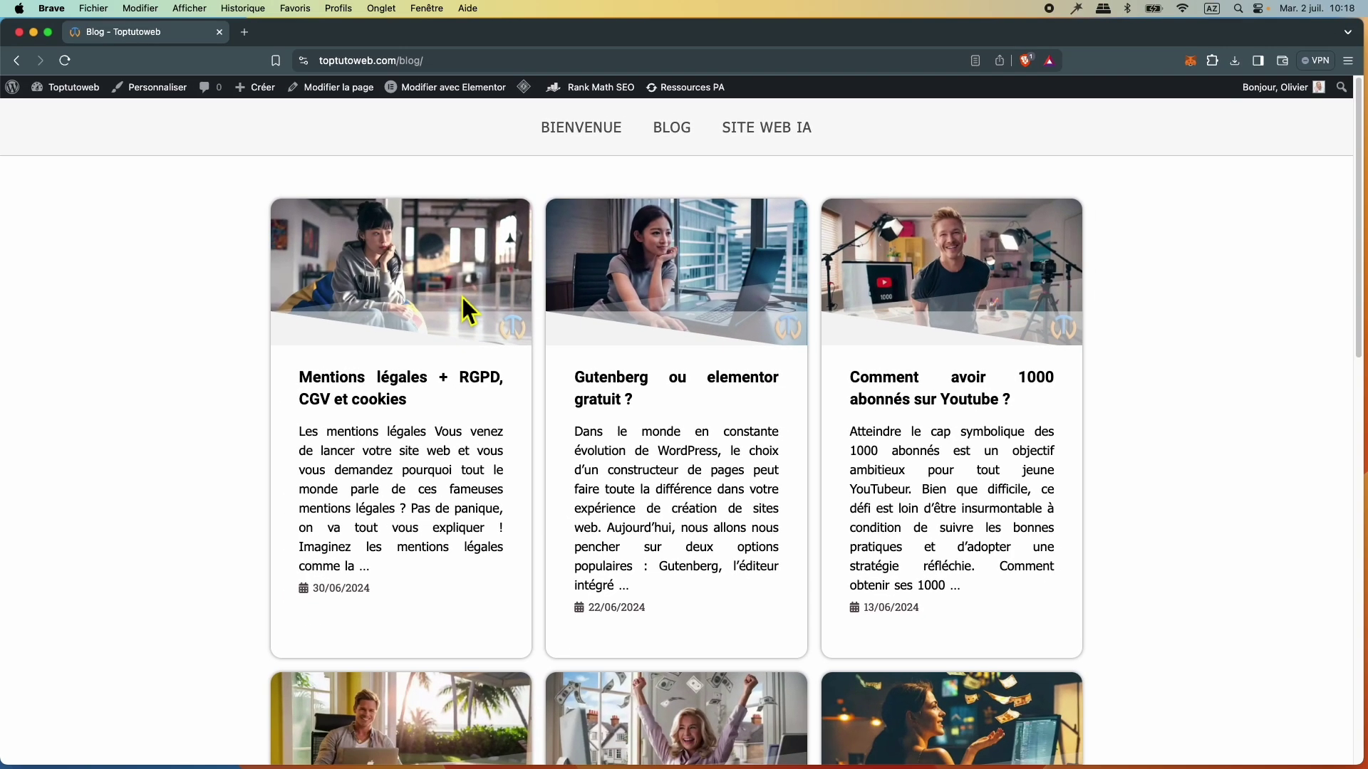
# Step: Look through the article cards on the Toptutoweb blog page
pyautogui.scroll(-6, 1154, 563)
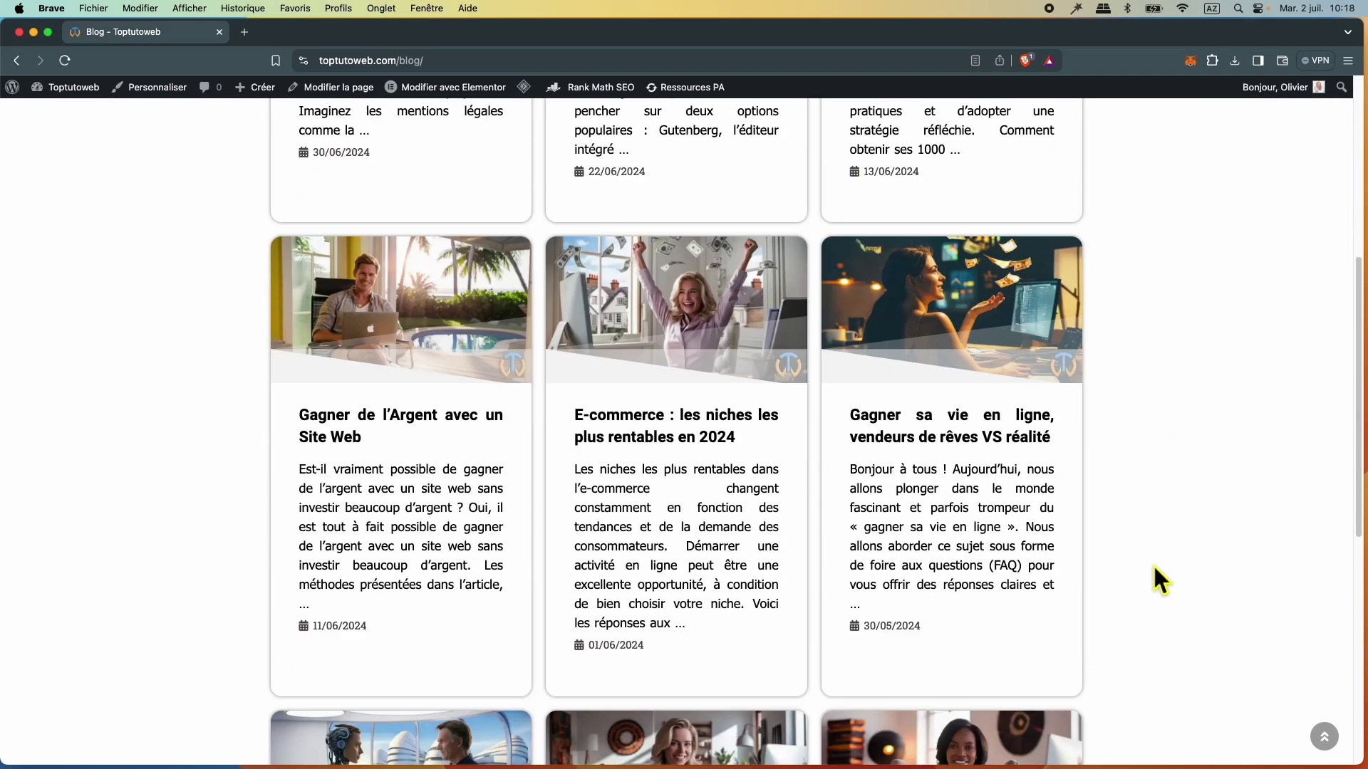
pyautogui.scroll(-8, 1025, 570)
pyautogui.scroll(13, 1022, 566)
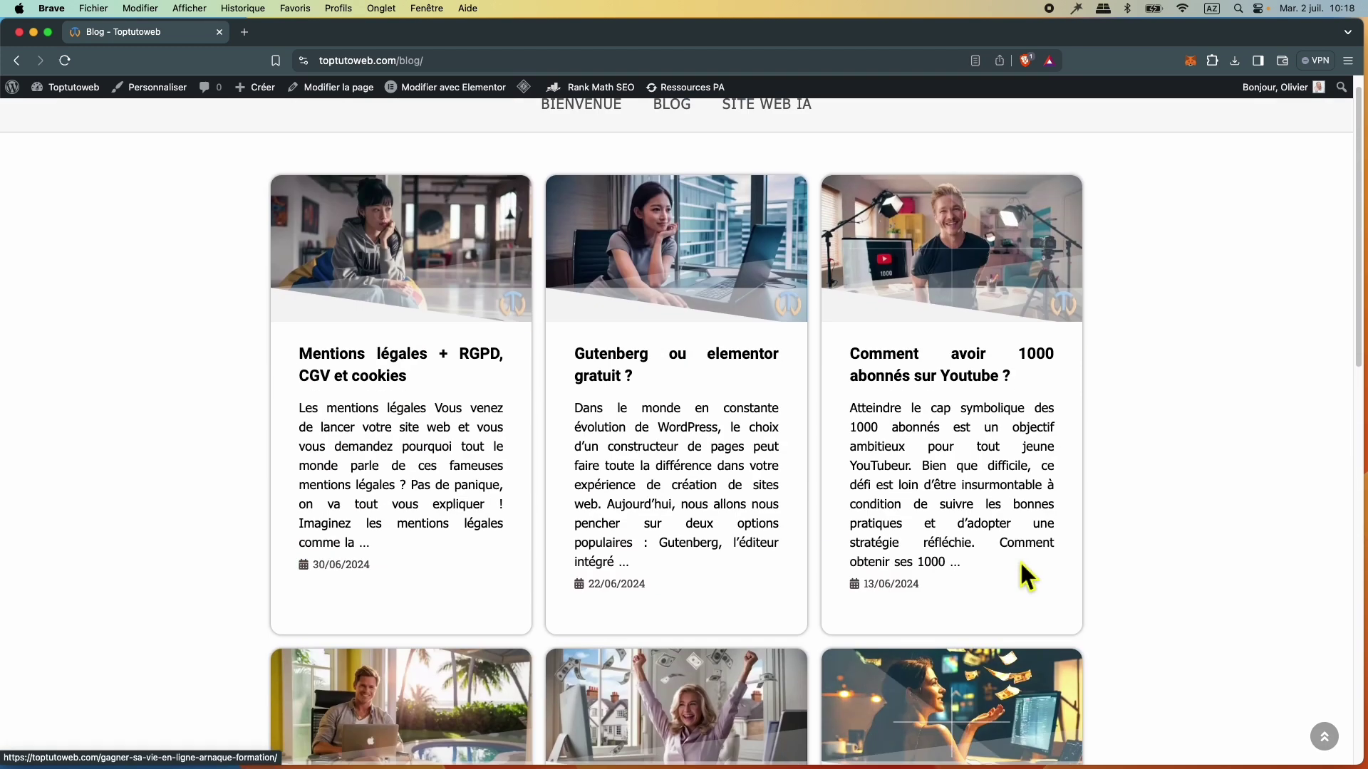
pyautogui.scroll(1, 1021, 562)
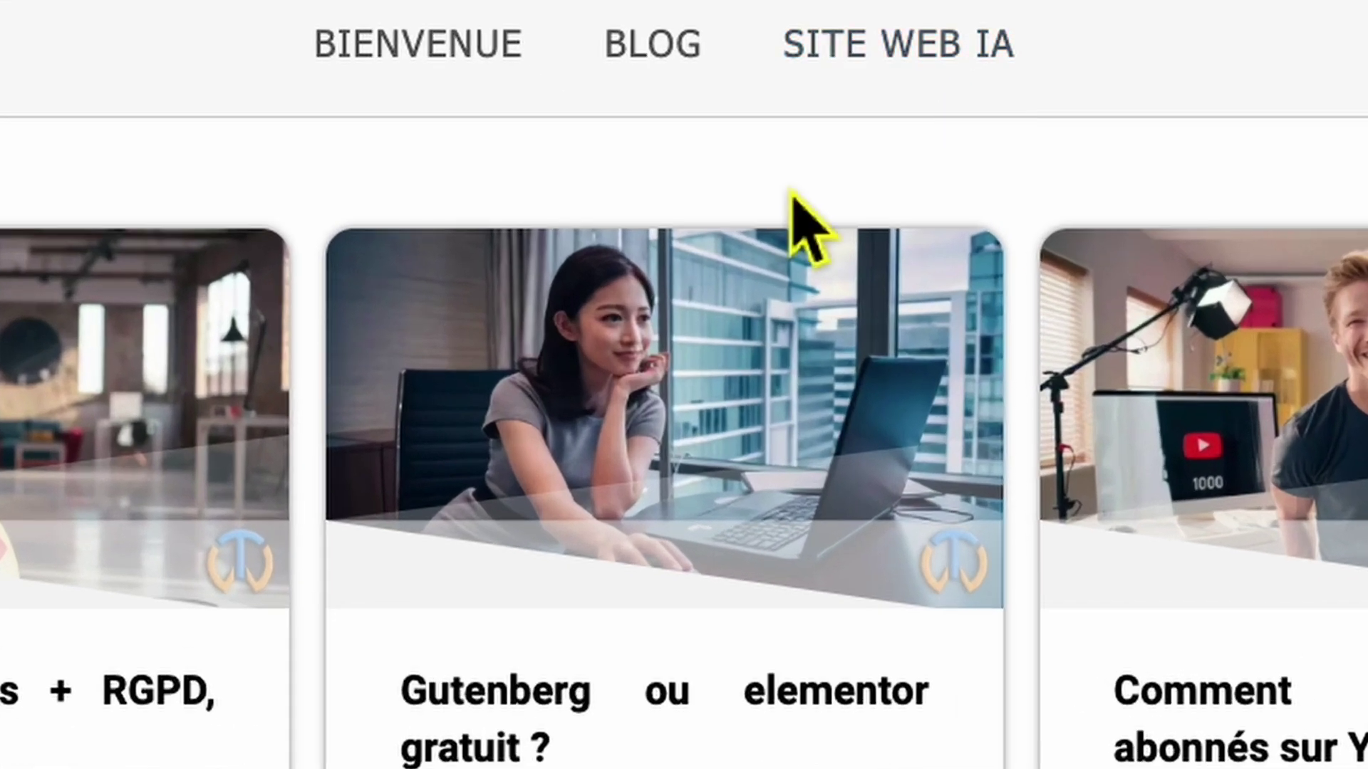
# Step: Open the site's SITE WEB IA page and look over its Hostinger tutorial cards
pyautogui.click(904, 87)
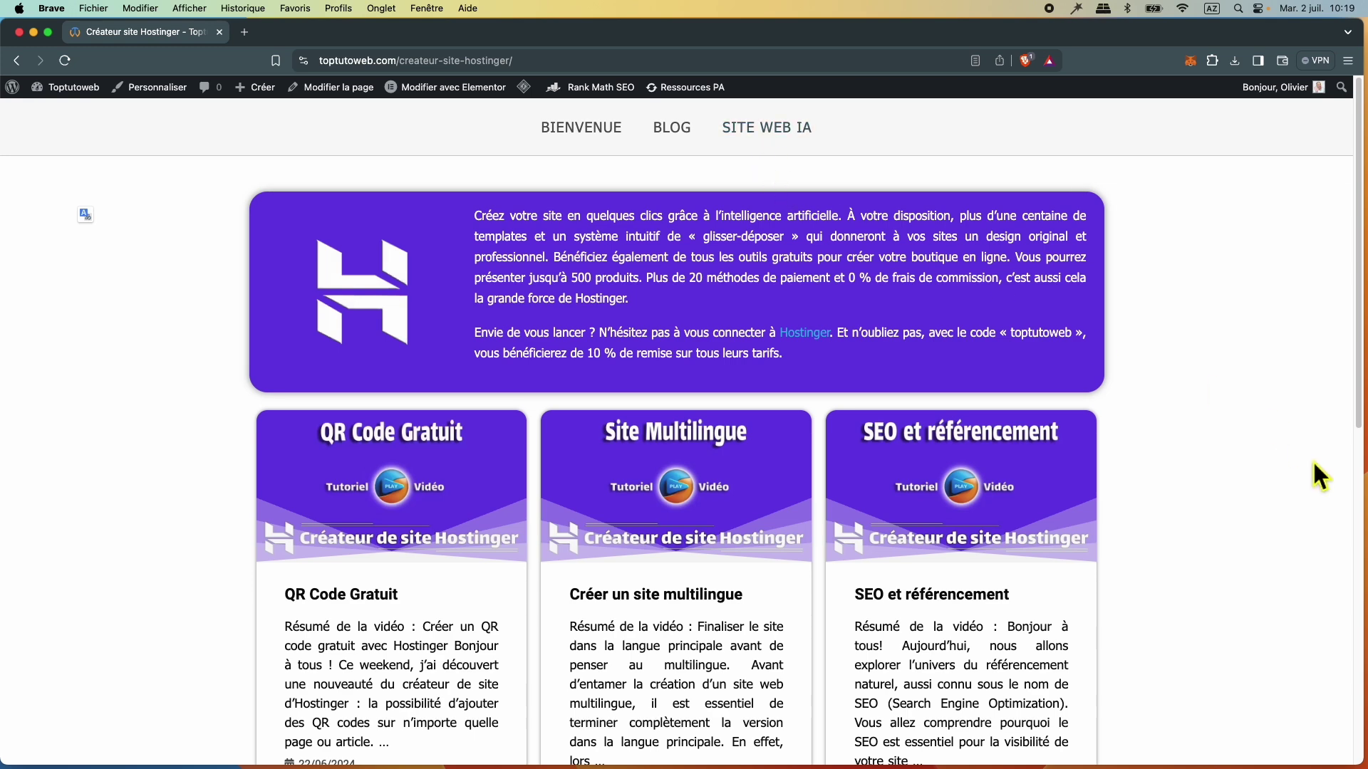
pyautogui.scroll(-4, 1206, 545)
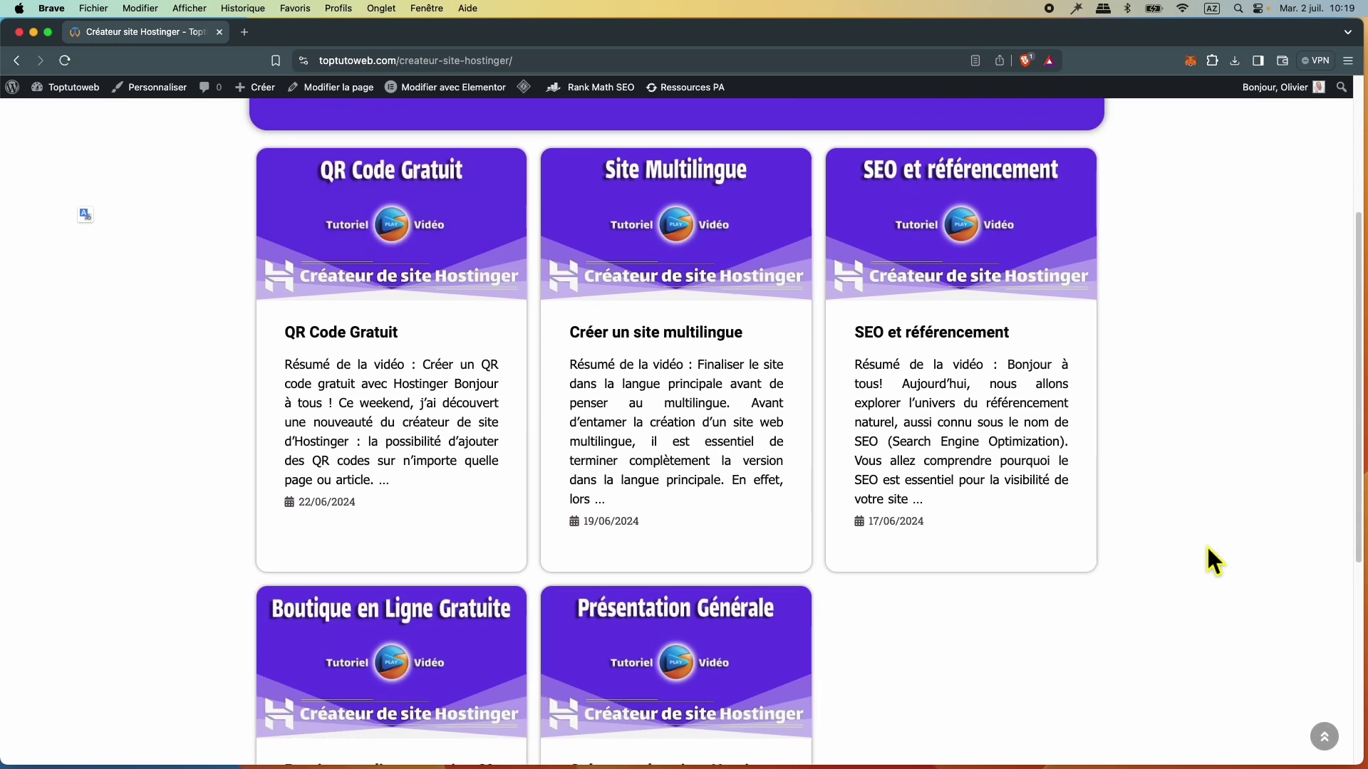
pyautogui.scroll(4, 1206, 547)
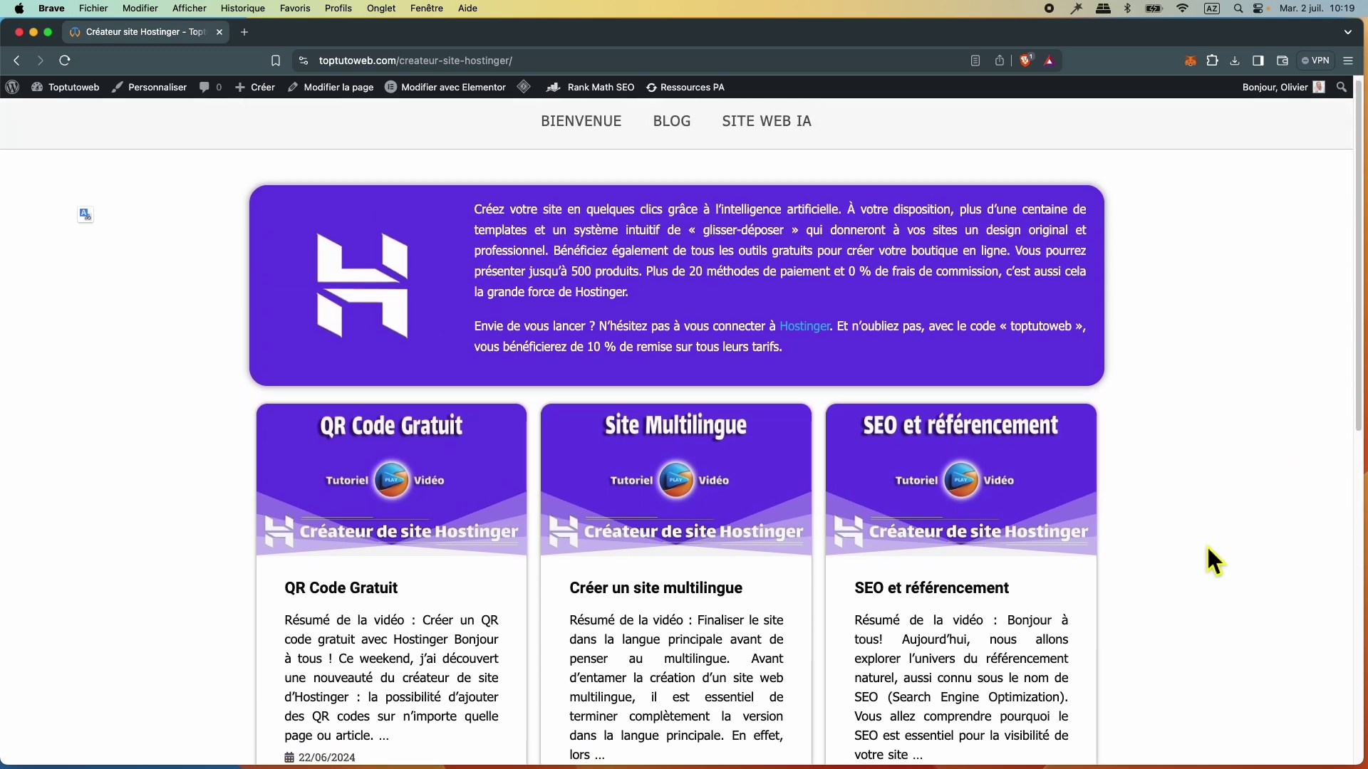
pyautogui.scroll(-3, 724, 340)
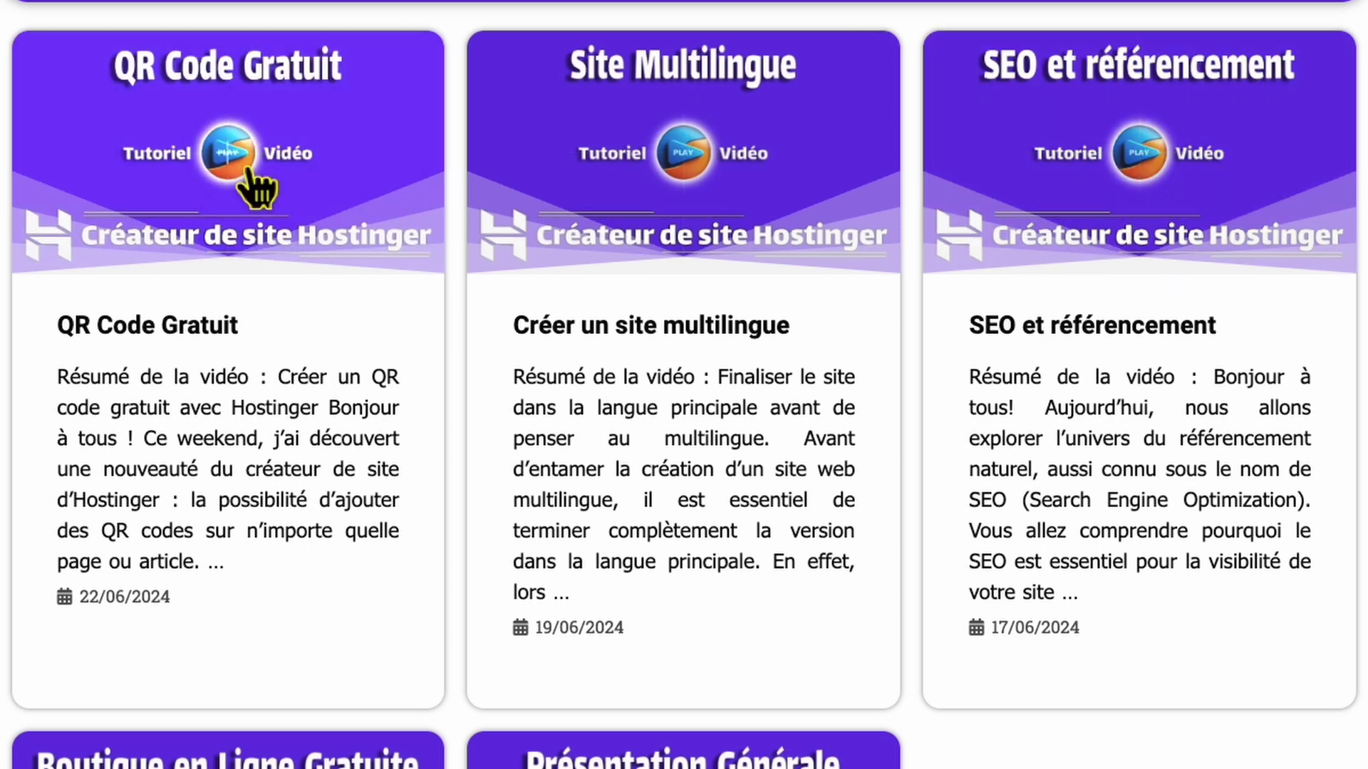
# Step: Open the QR Code Gratuit tutorial and look through its video summary, Google Lens section and suggested articles
pyautogui.click(248, 171)
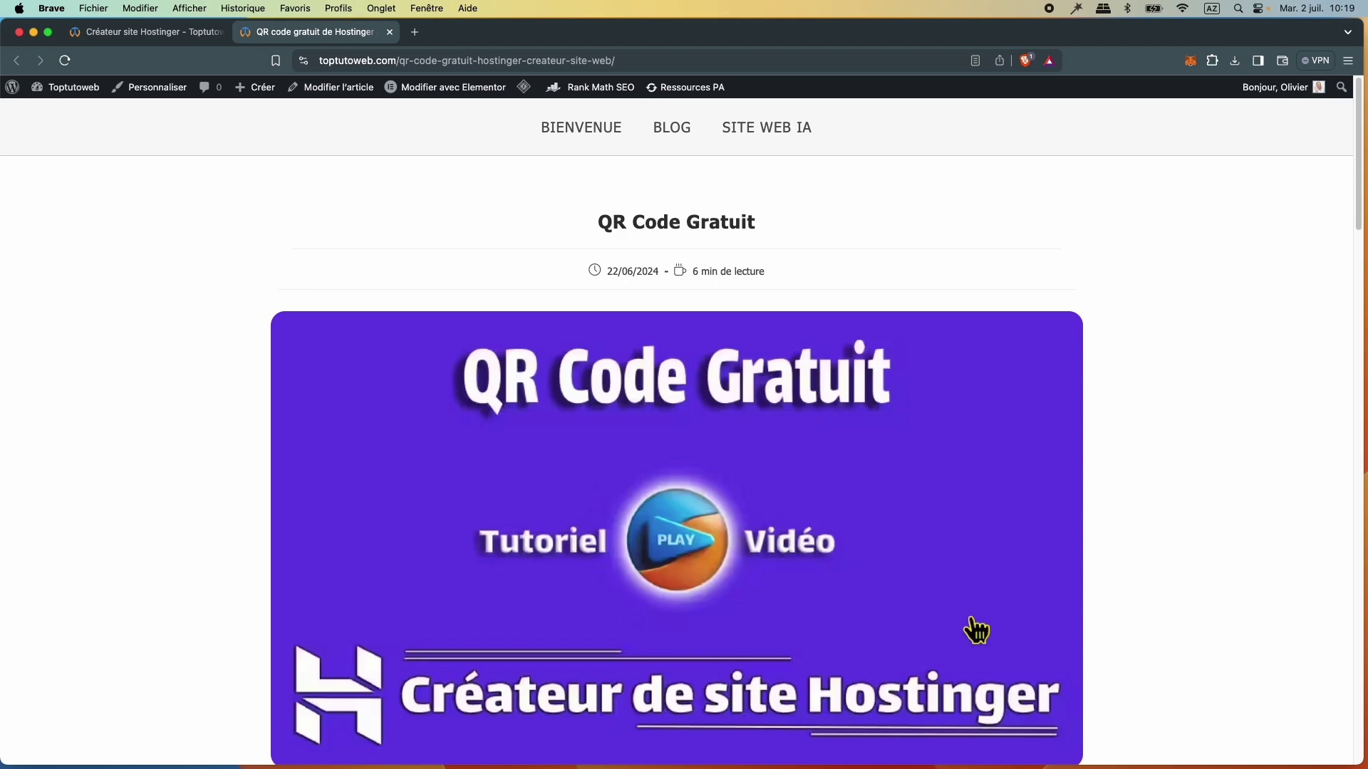
pyautogui.scroll(-6, 969, 630)
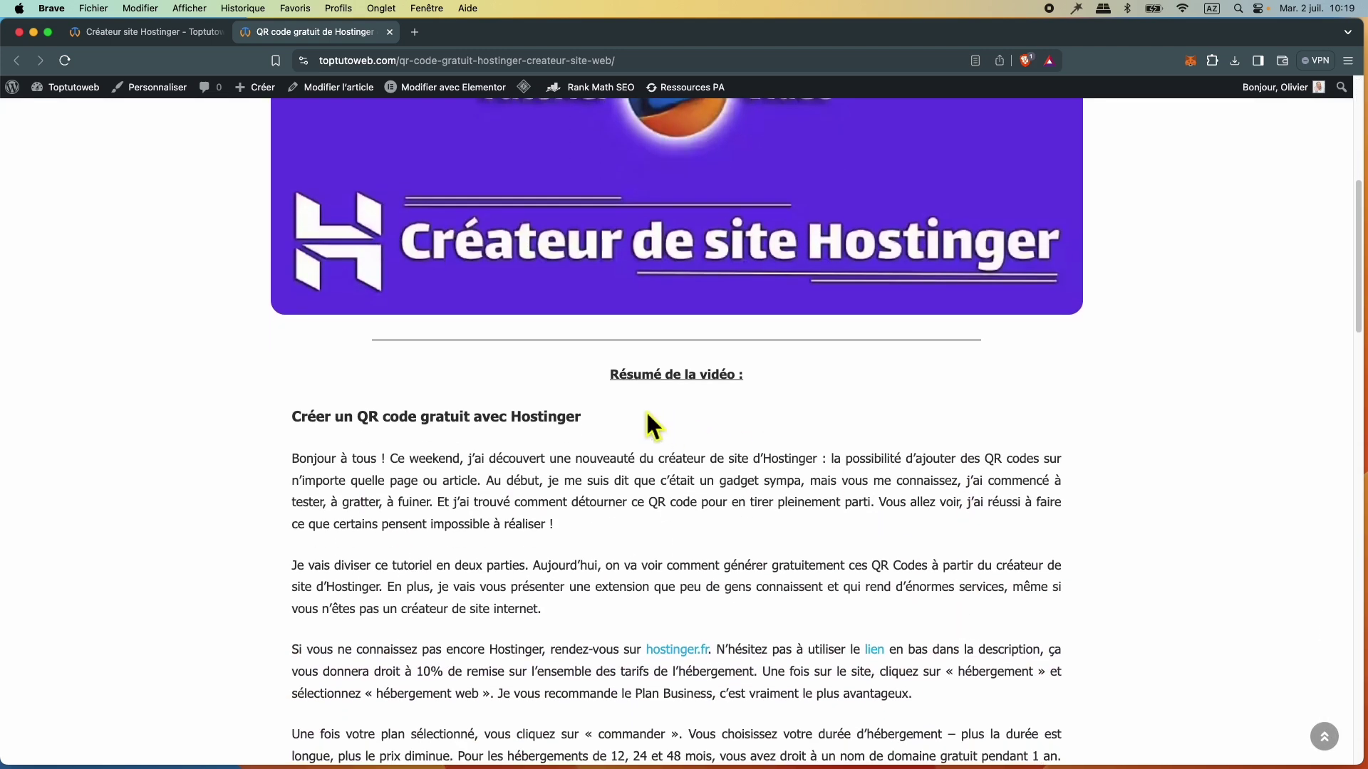
pyautogui.scroll(-6, 758, 554)
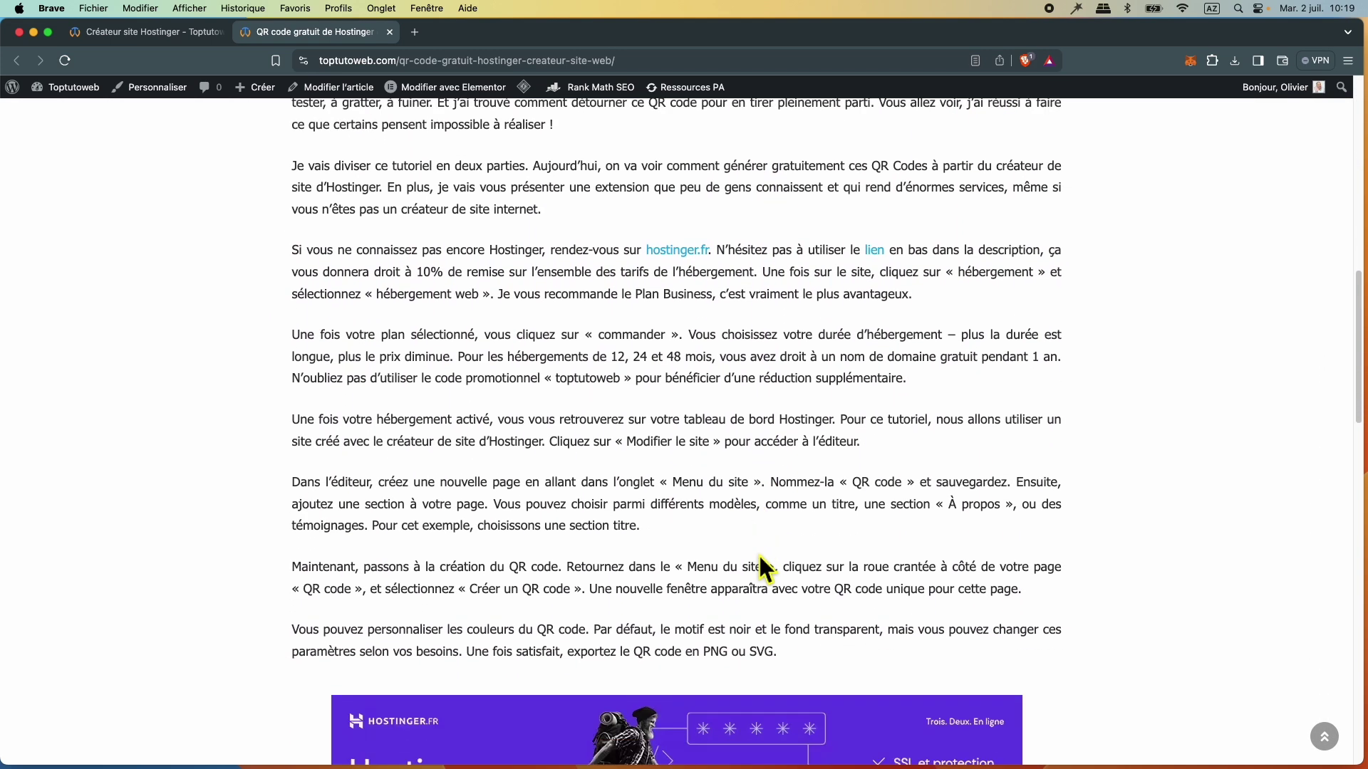
pyautogui.scroll(-9, 758, 553)
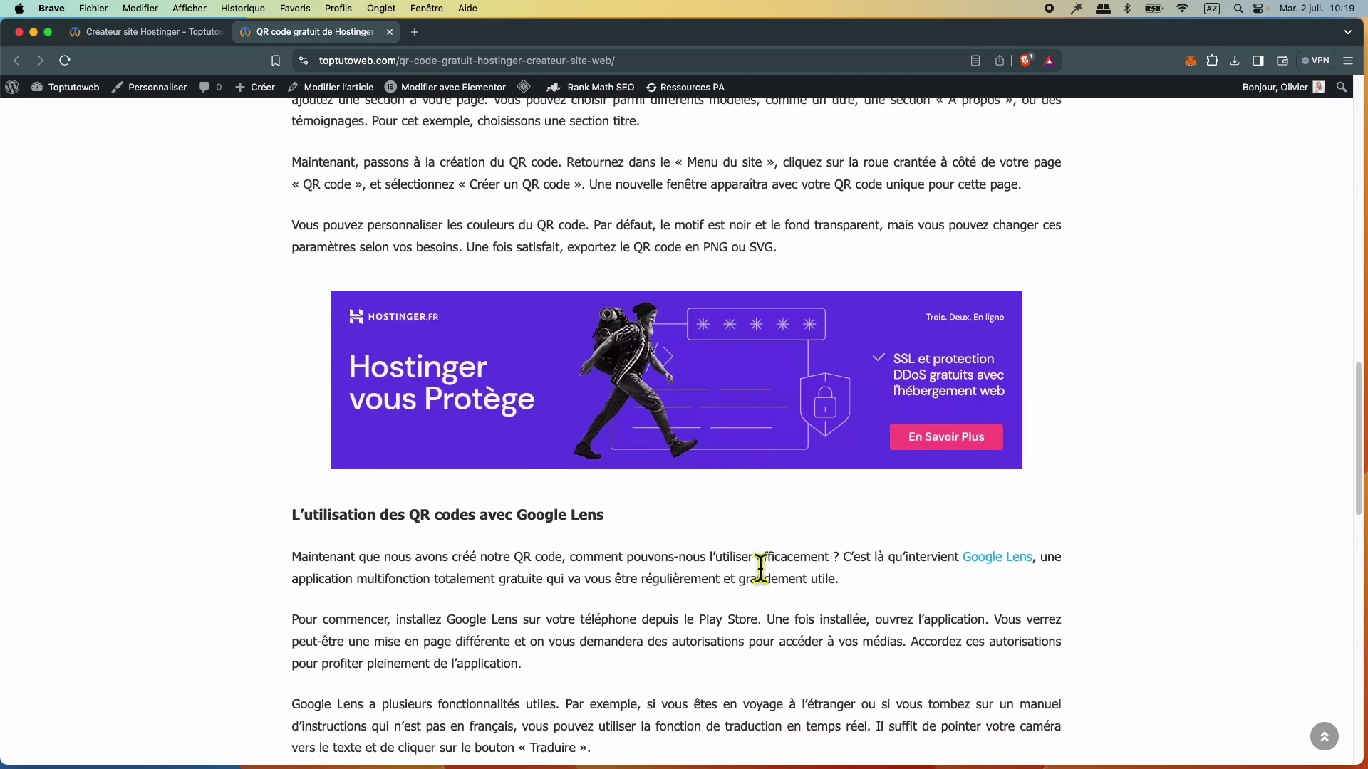
pyautogui.scroll(-12, 758, 563)
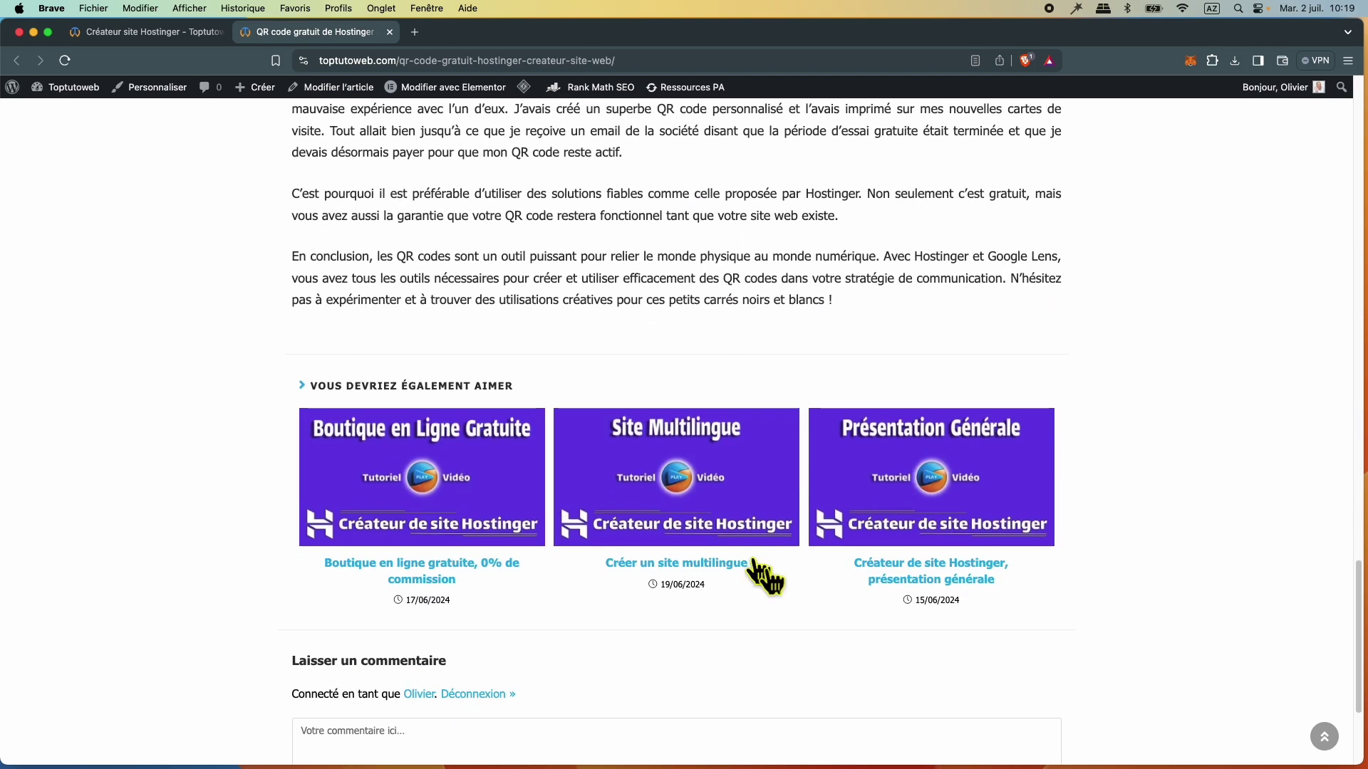
pyautogui.scroll(18, 753, 560)
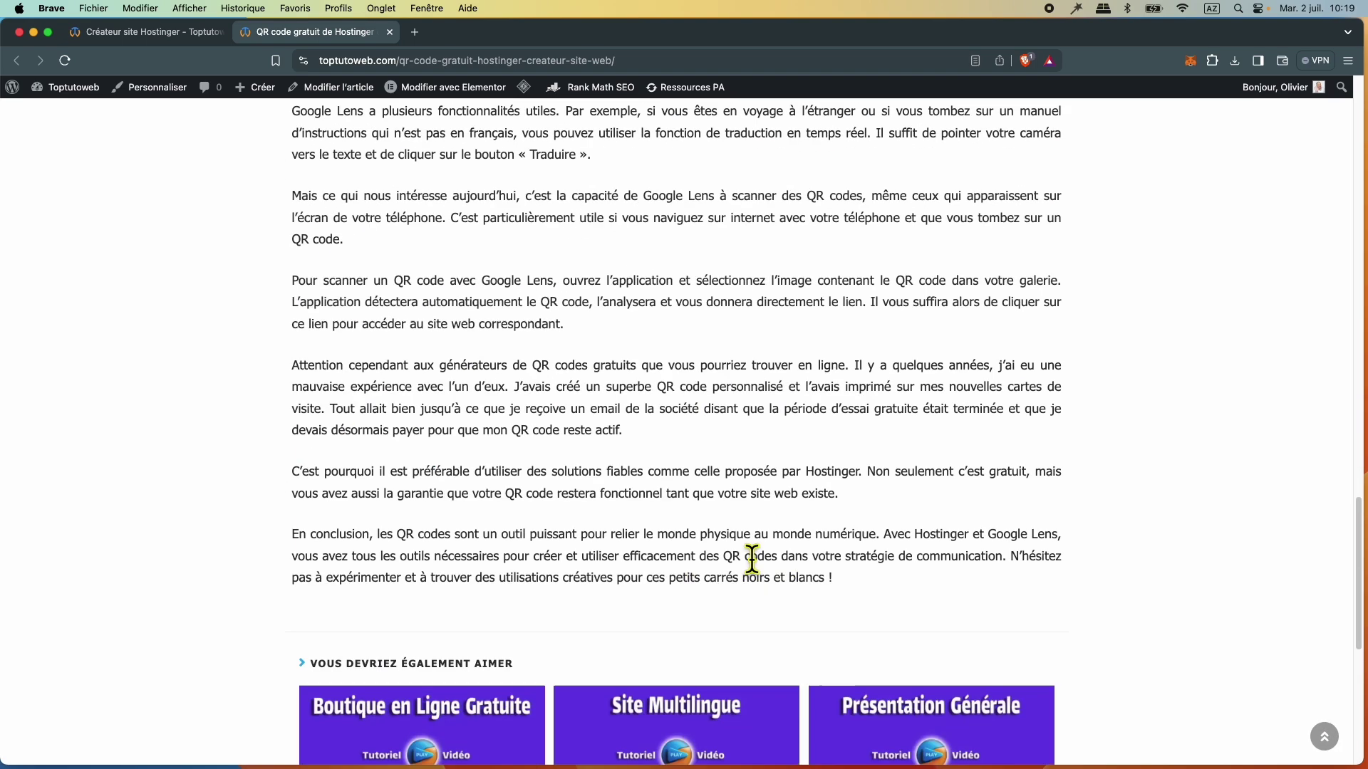
pyautogui.scroll(15, 753, 560)
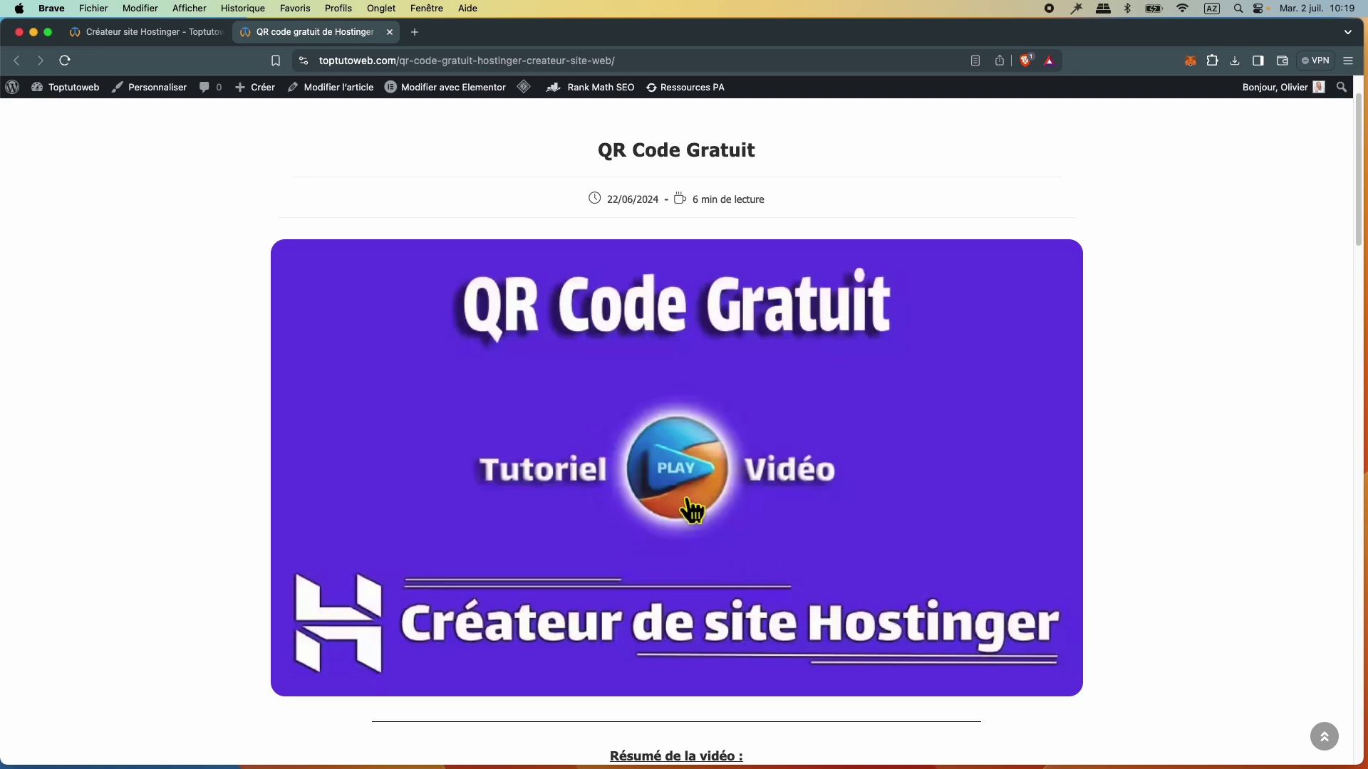
# Step: Play the embedded QR Code Gratuit video briefly and pause it
pyautogui.click(695, 484)
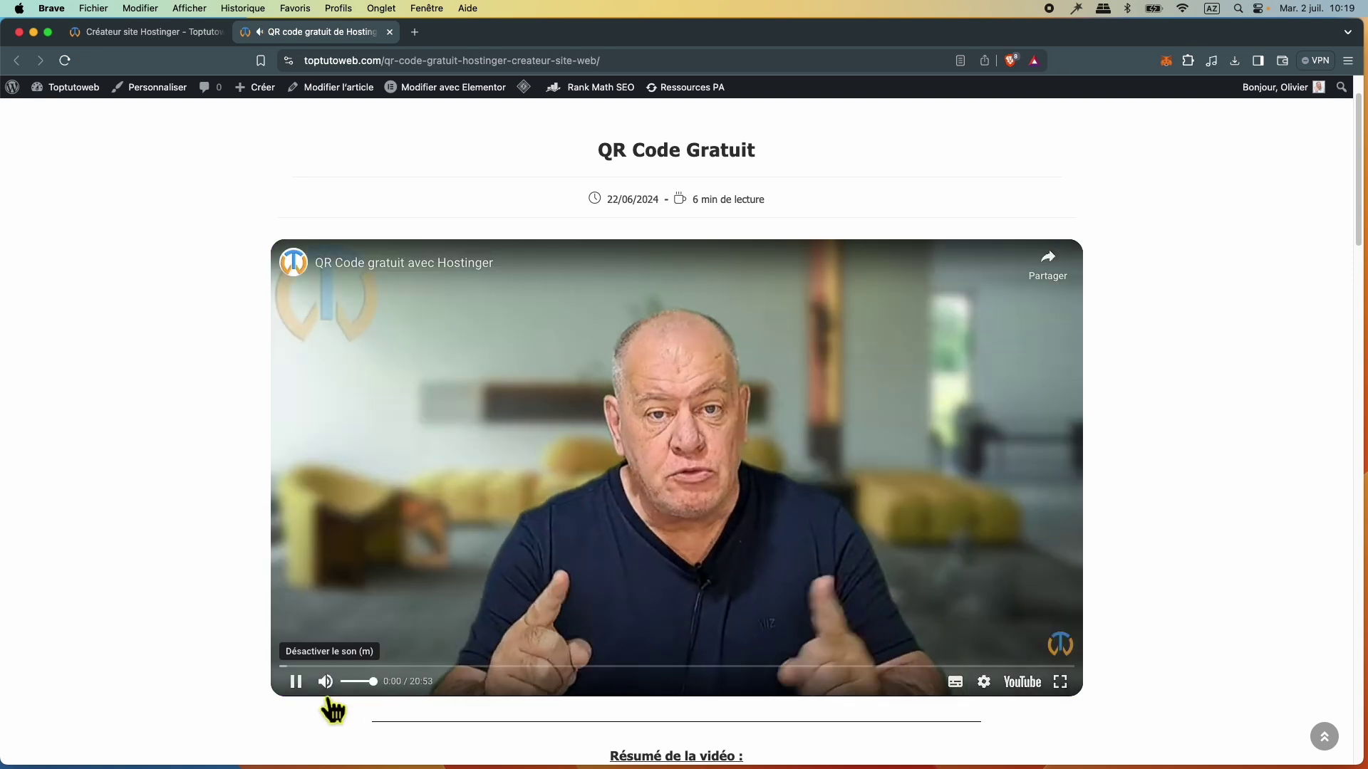
pyautogui.click(296, 682)
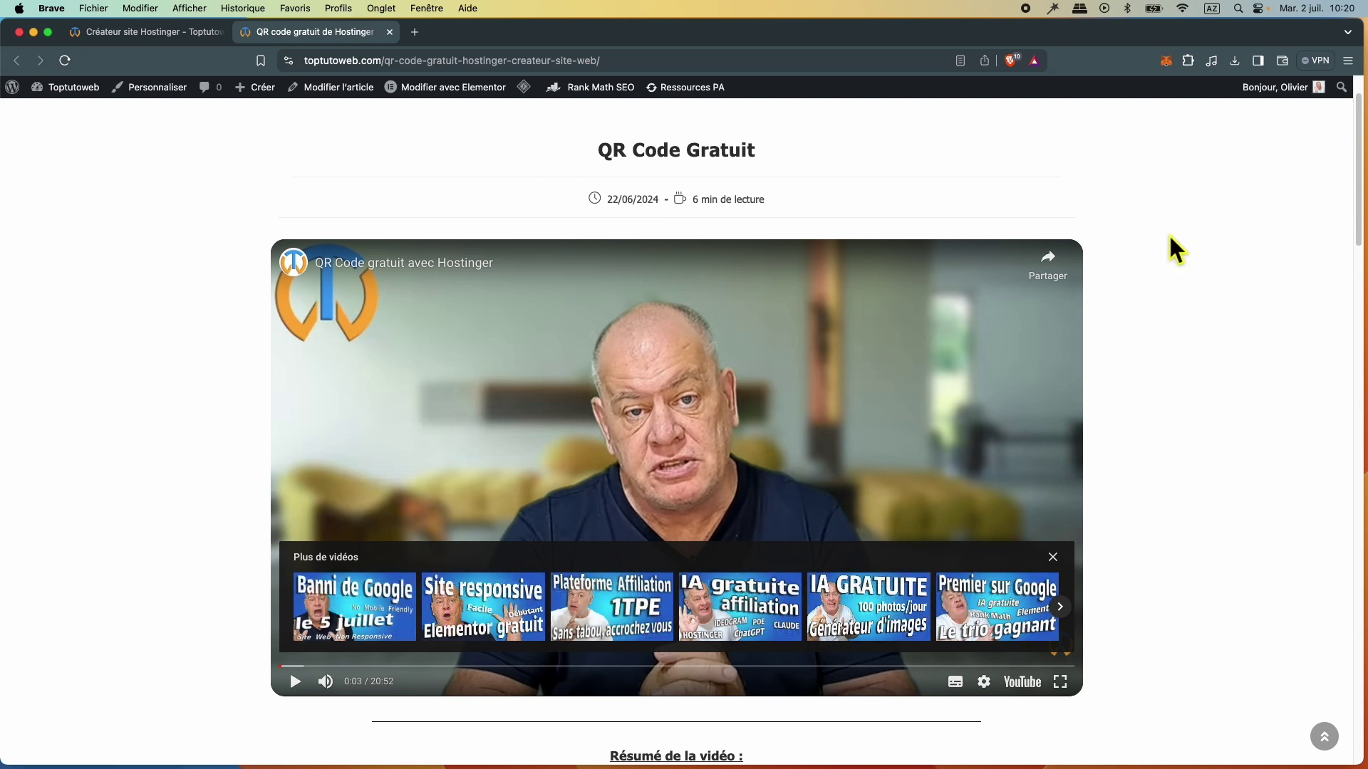
pyautogui.scroll(2, 1140, 249)
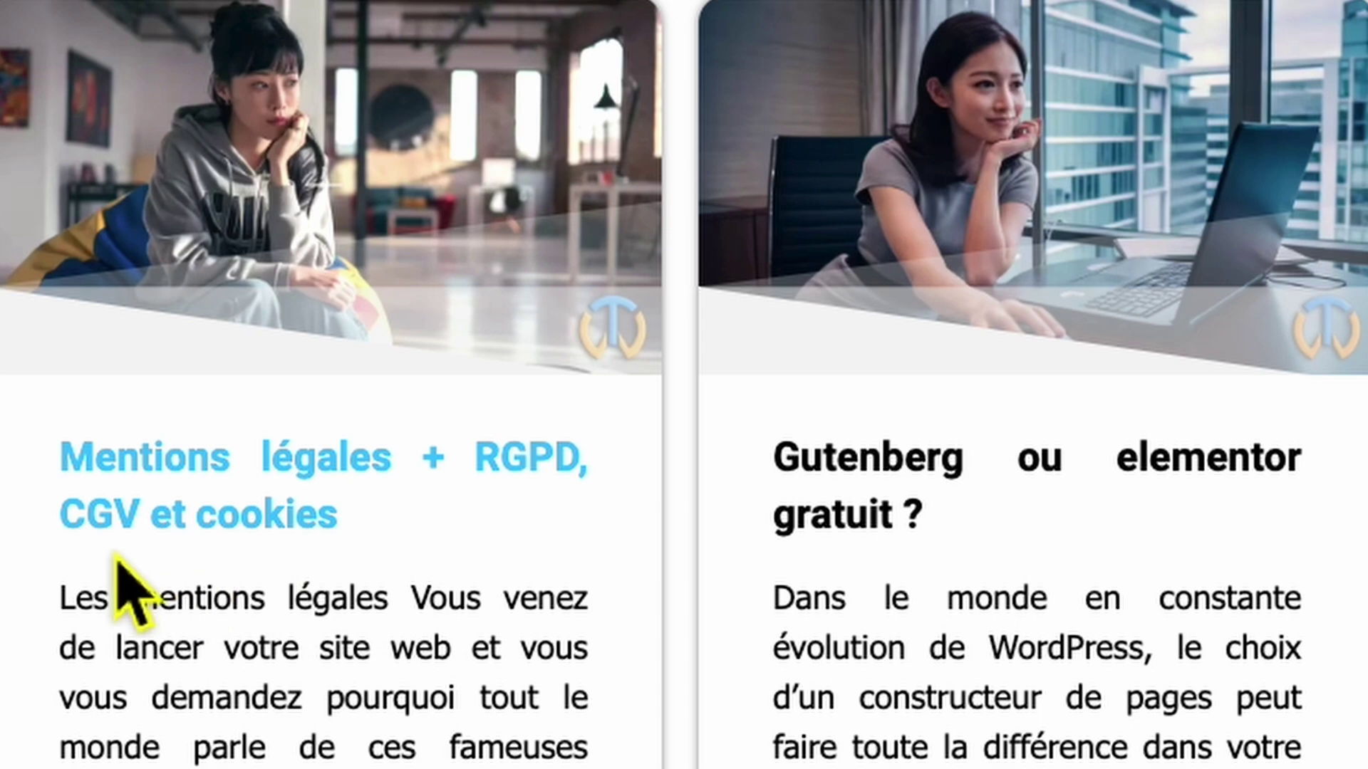
# Step: Open the blog article "Mentions légales + RGPD, CGV et cookies" and read its legal notices section through to the free template link
pyautogui.click(226, 552)
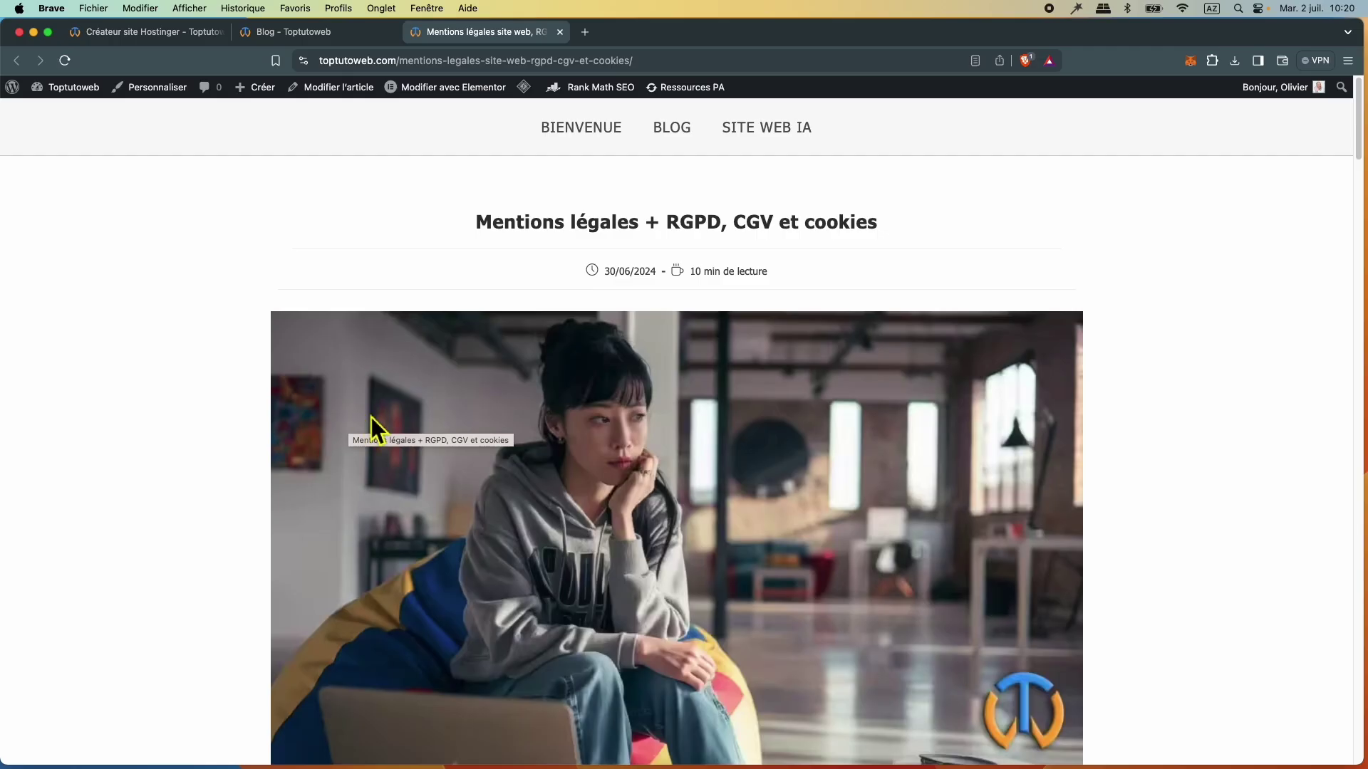
pyautogui.scroll(-3, 611, 456)
pyautogui.scroll(-6, 612, 450)
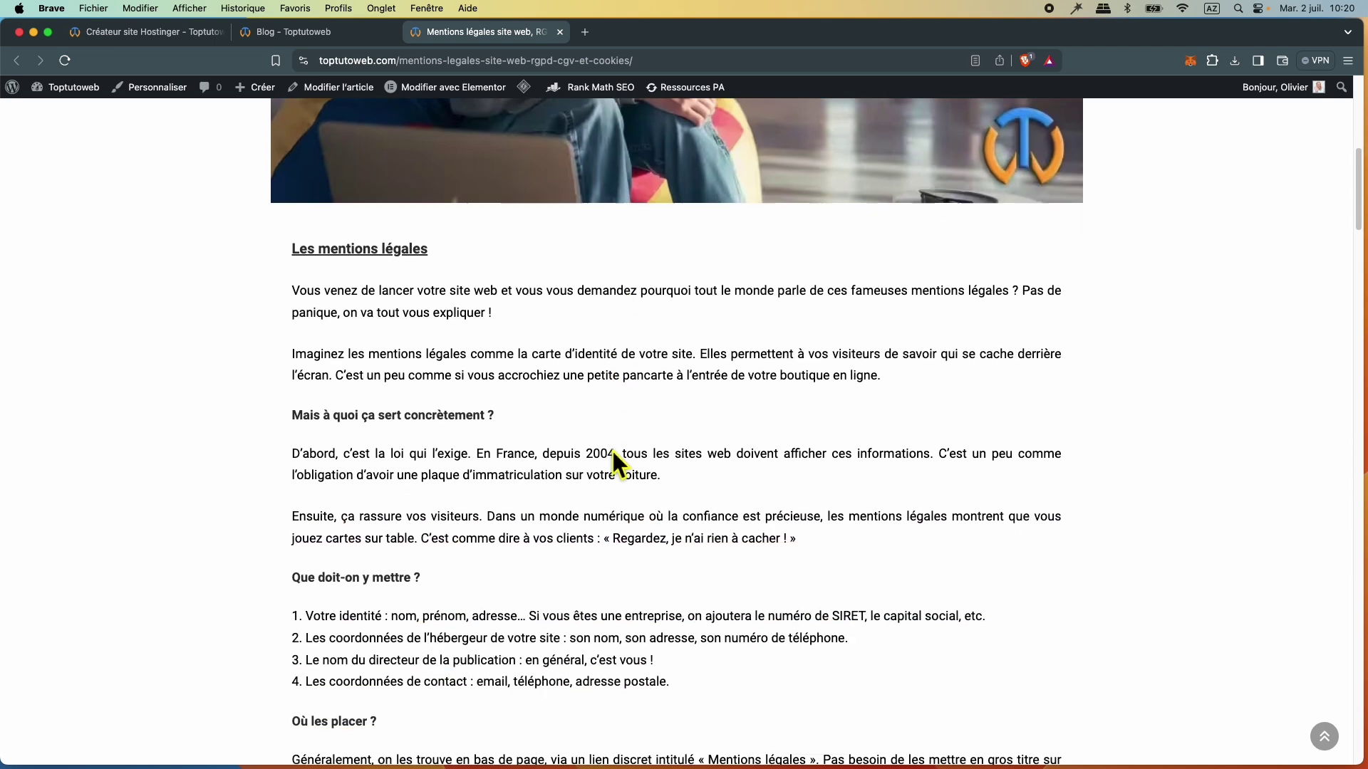
pyautogui.scroll(-1, 526, 450)
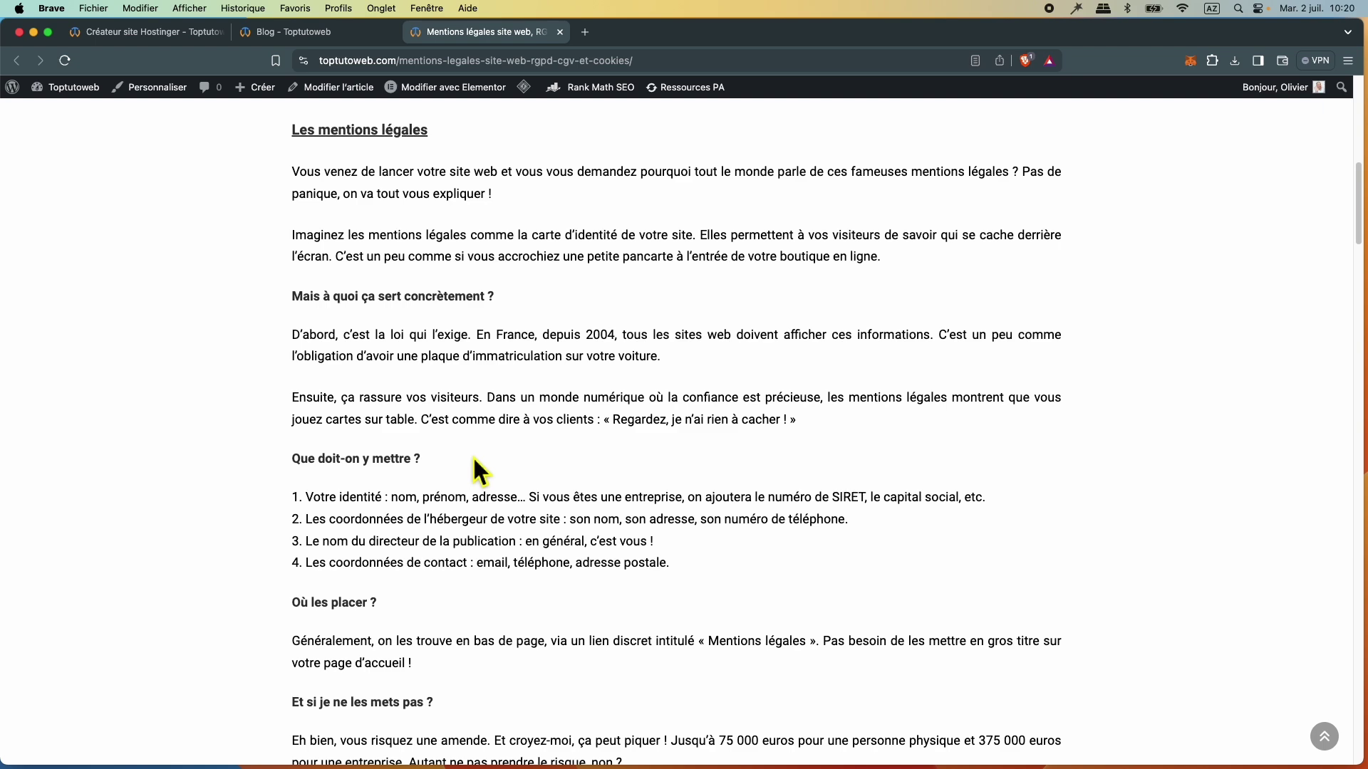
pyautogui.scroll(-15, 474, 471)
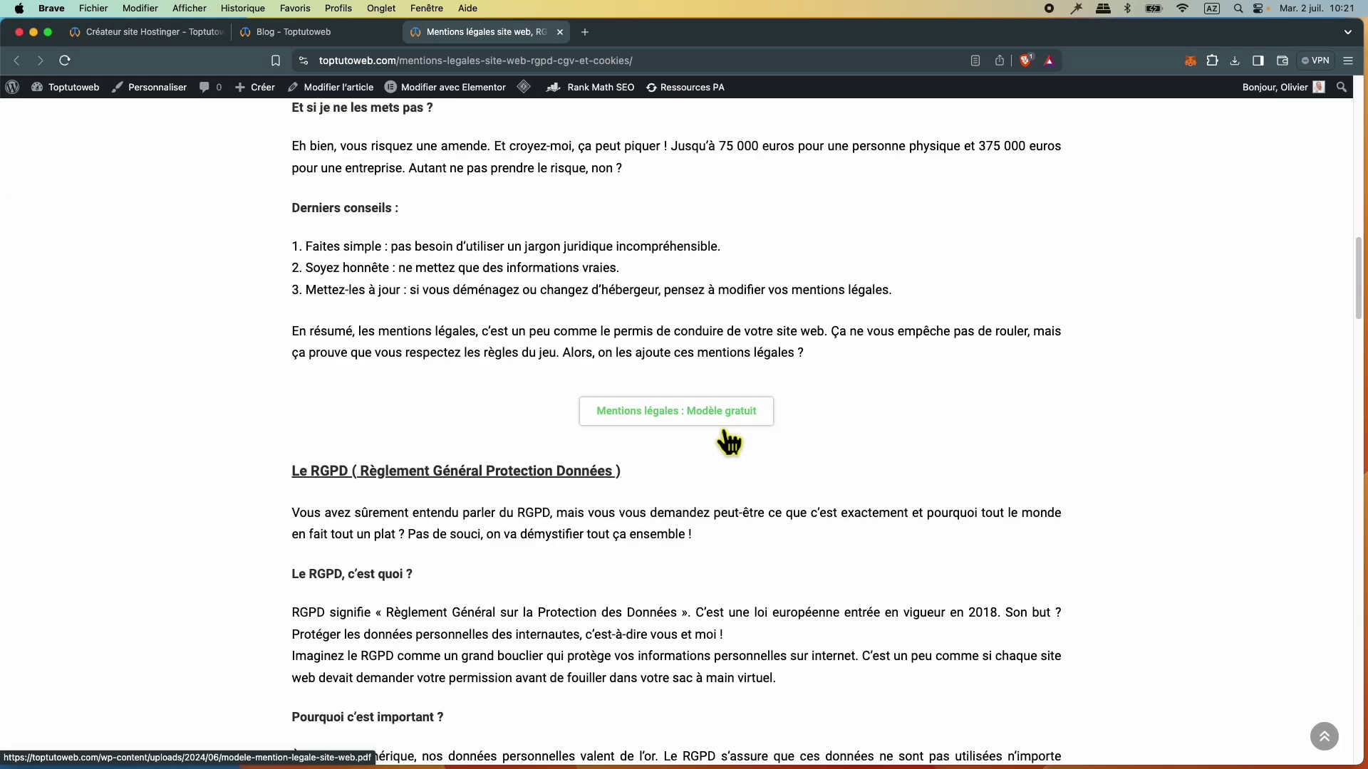
# Step: Examine the article's RGPD, CGV and cookies sections with their free template links, plus the suggested articles and comment form
pyautogui.scroll(-4, 311, 500)
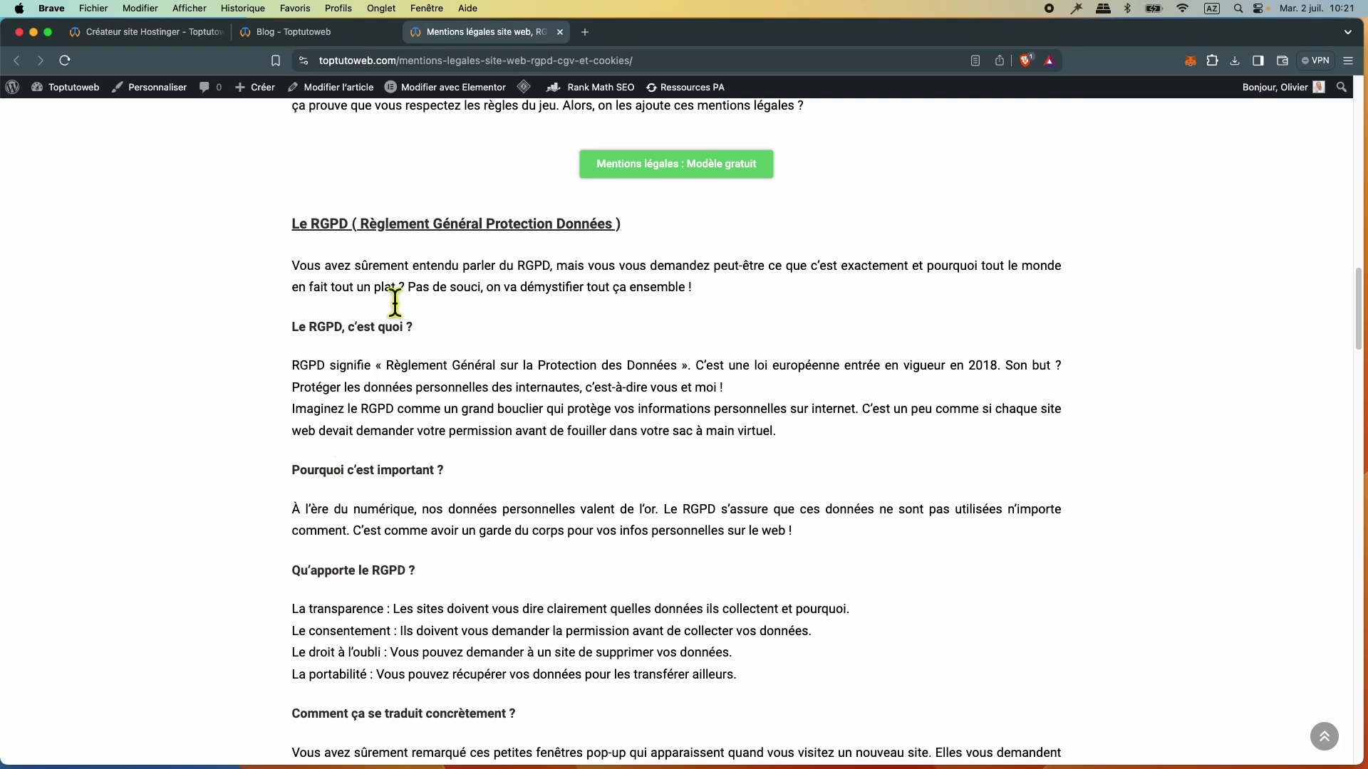
pyautogui.scroll(-10, 611, 336)
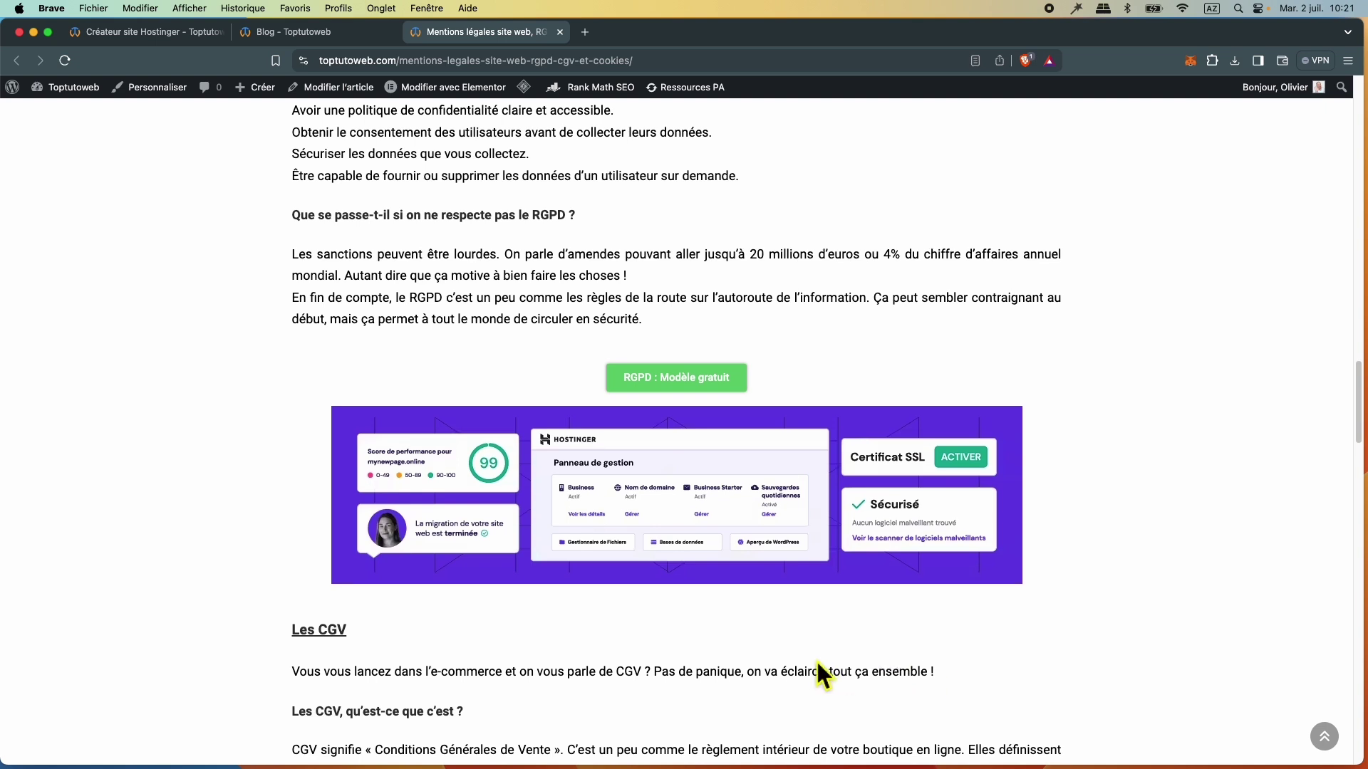
pyautogui.scroll(-6, 819, 671)
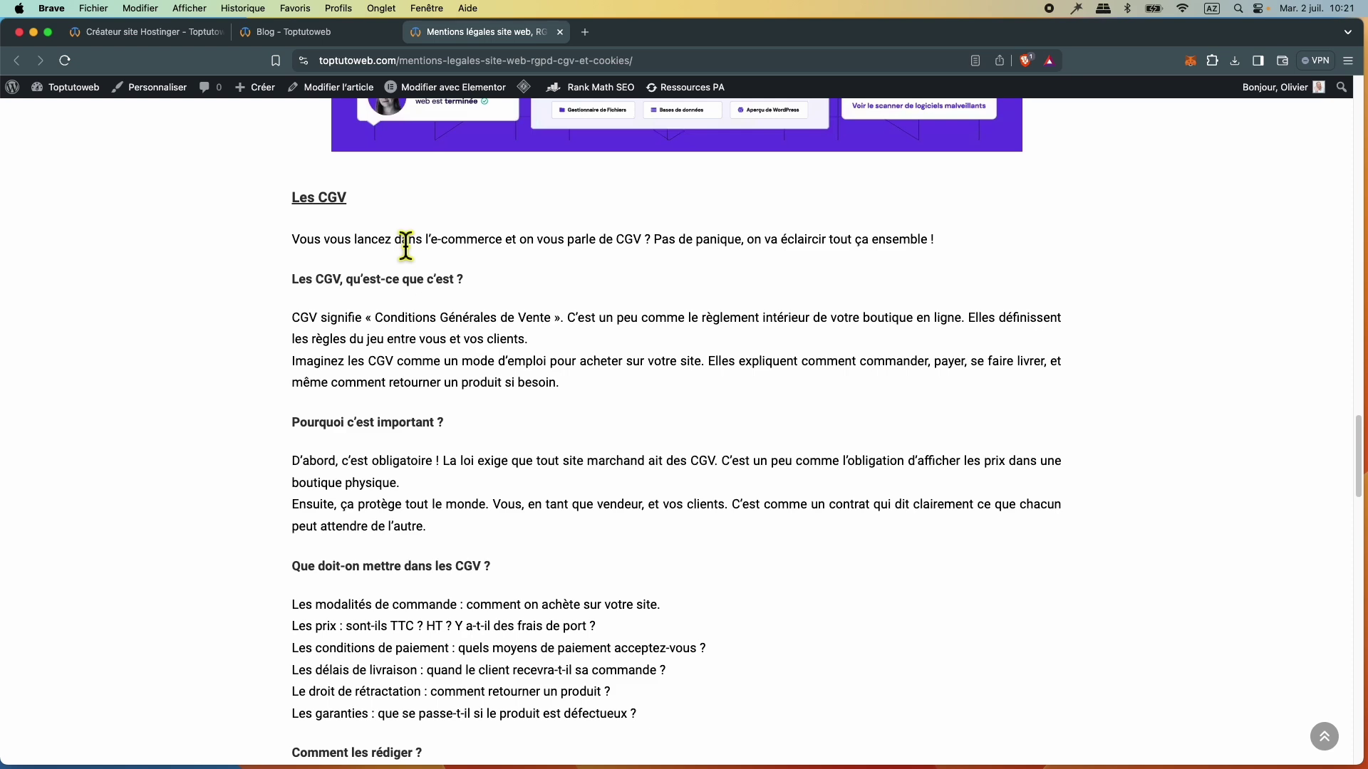
pyautogui.scroll(-11, 589, 407)
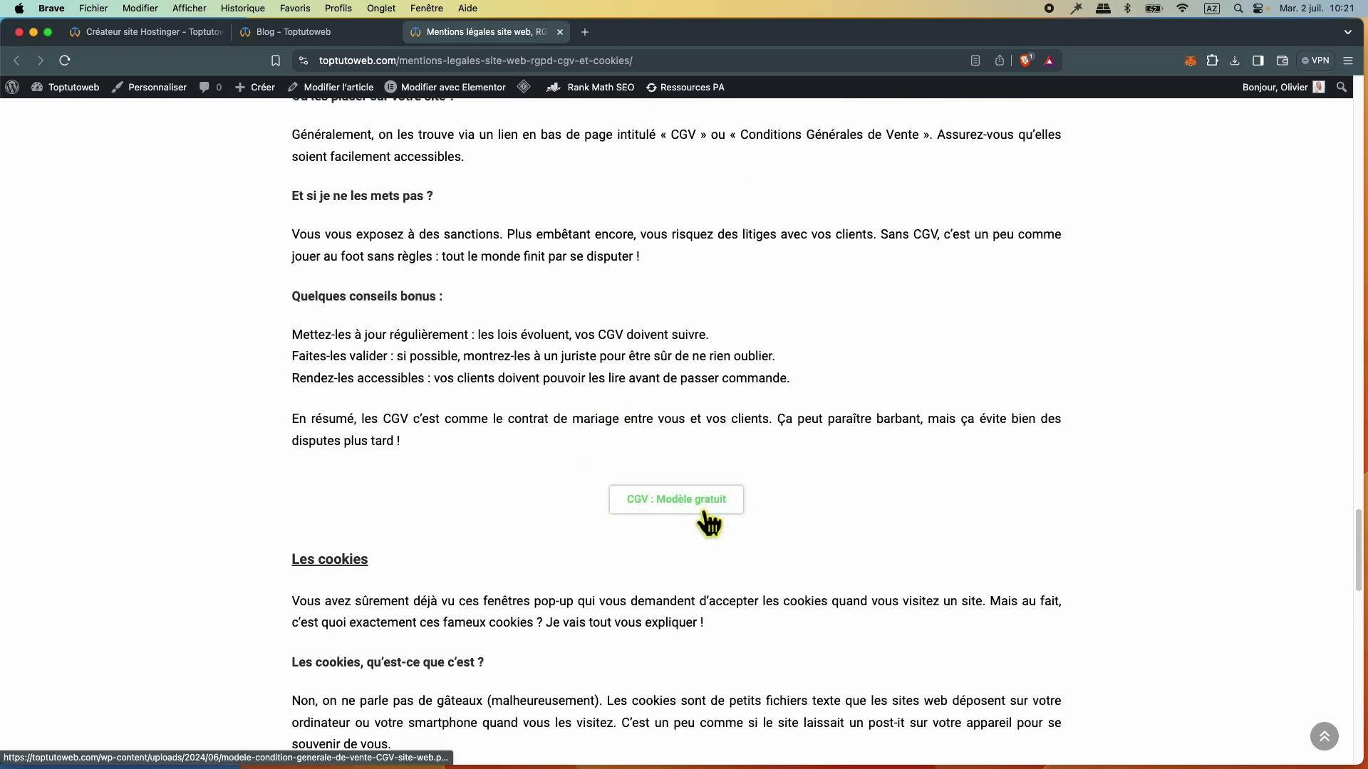
pyautogui.scroll(-4, 690, 546)
pyautogui.scroll(-11, 690, 545)
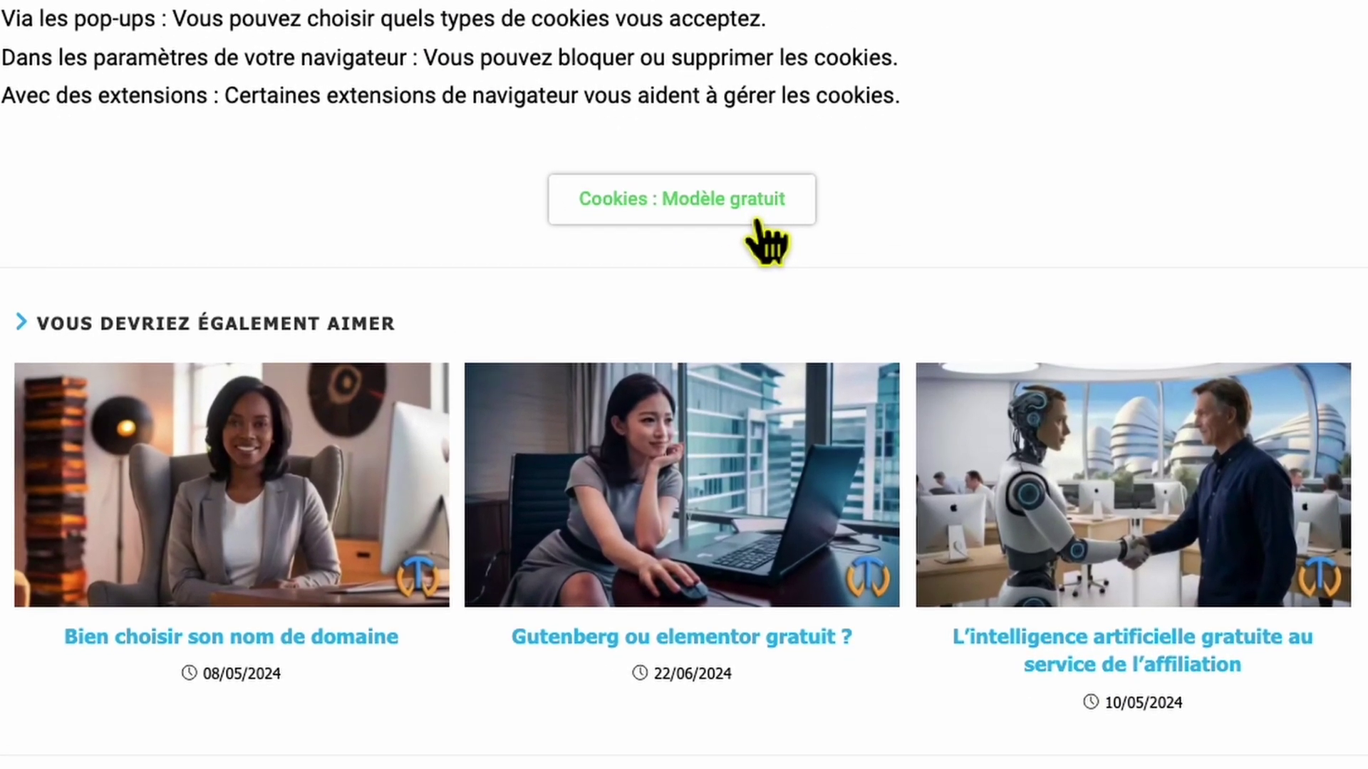
pyautogui.scroll(-5, 759, 227)
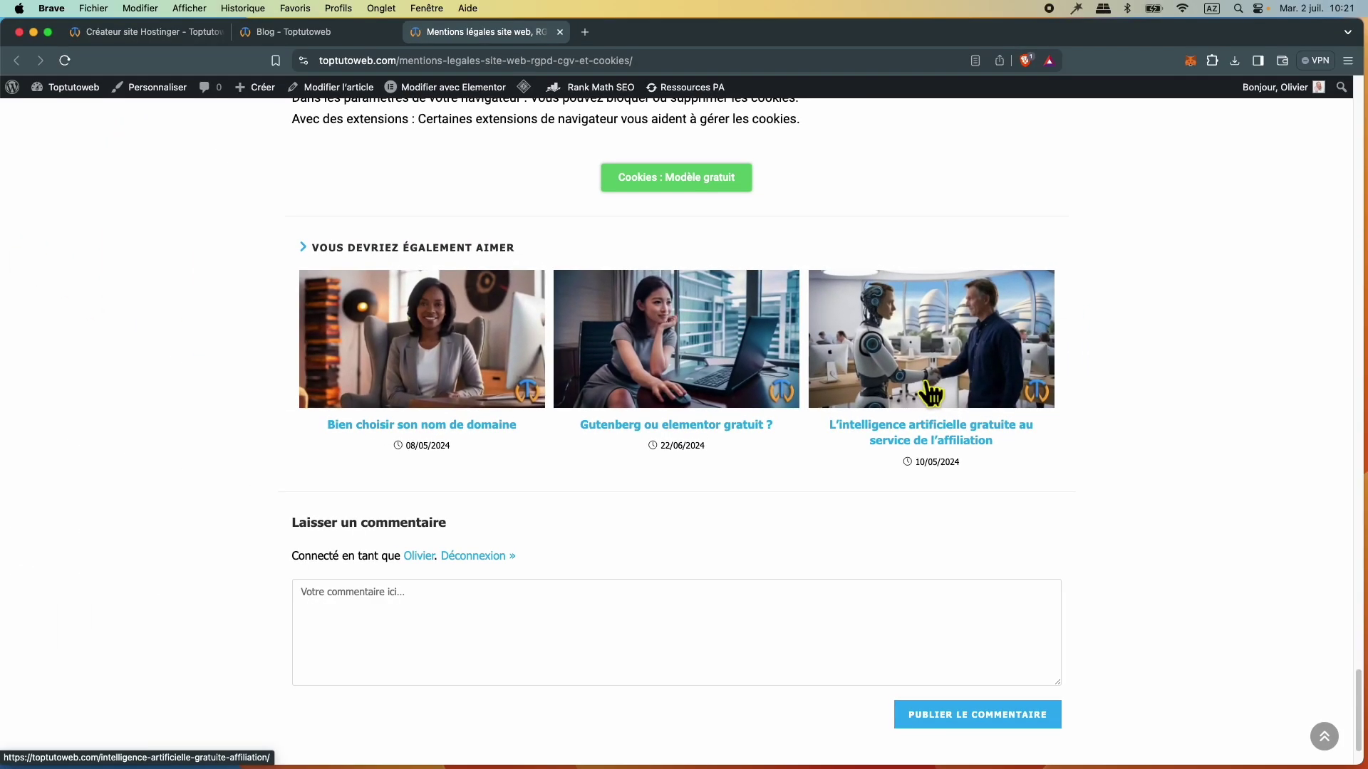
pyautogui.scroll(-1, 1135, 236)
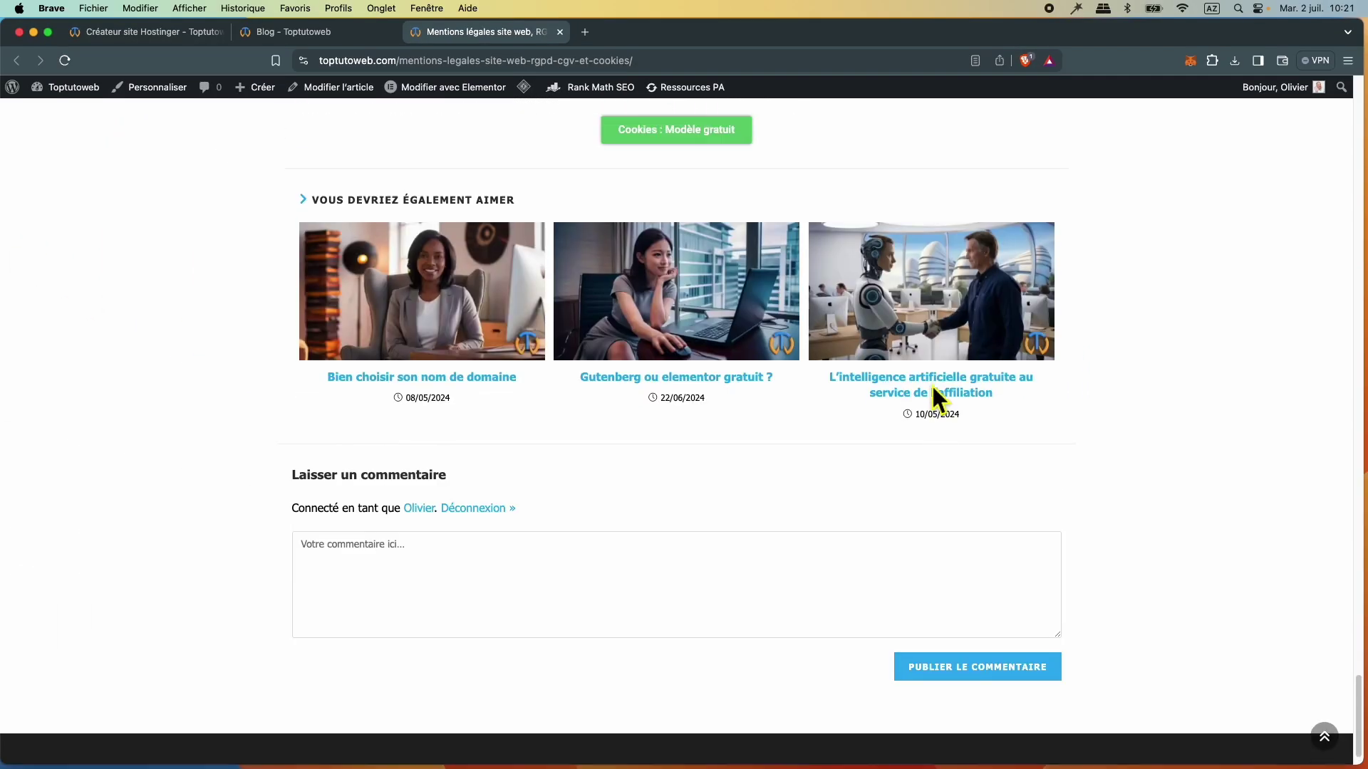
pyautogui.scroll(20, 933, 387)
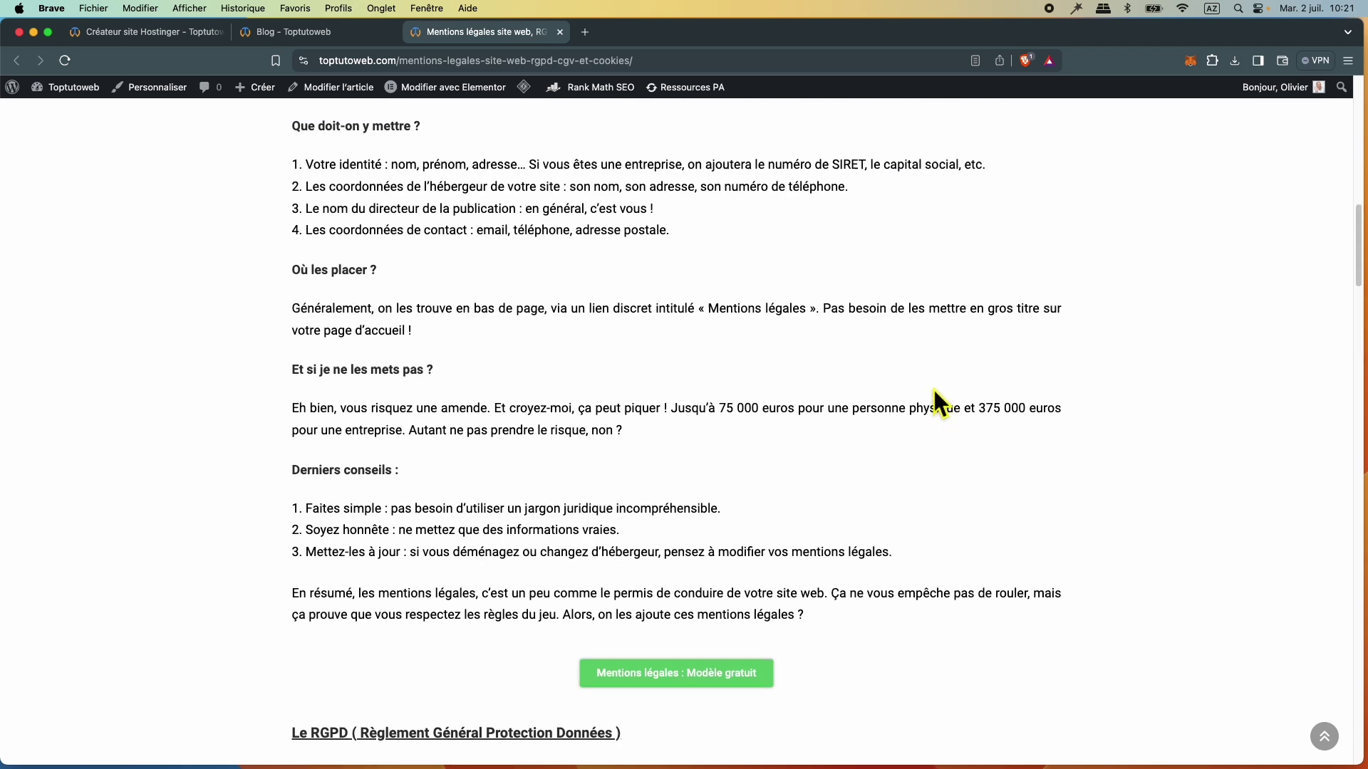
pyautogui.scroll(15, 933, 387)
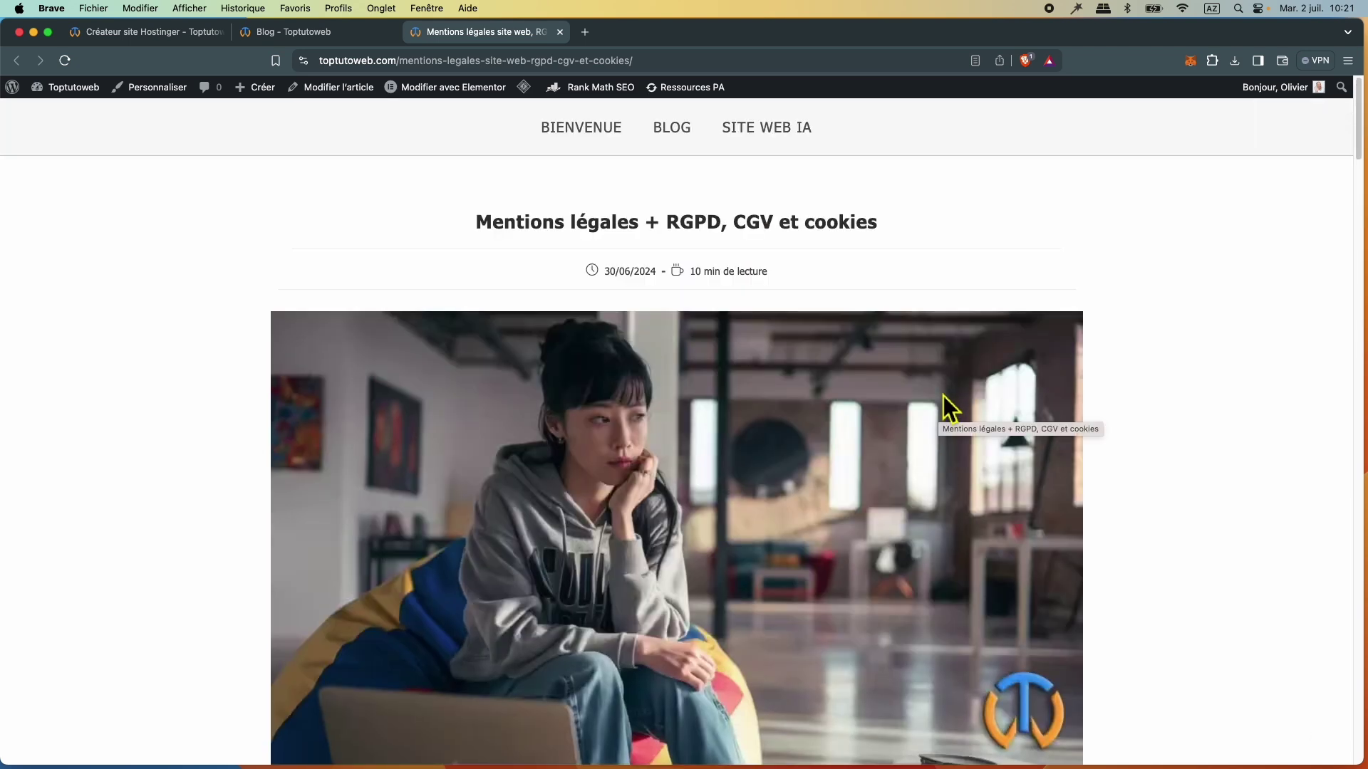
pyautogui.hotkey('ctrl', 'shift', 'Tab')
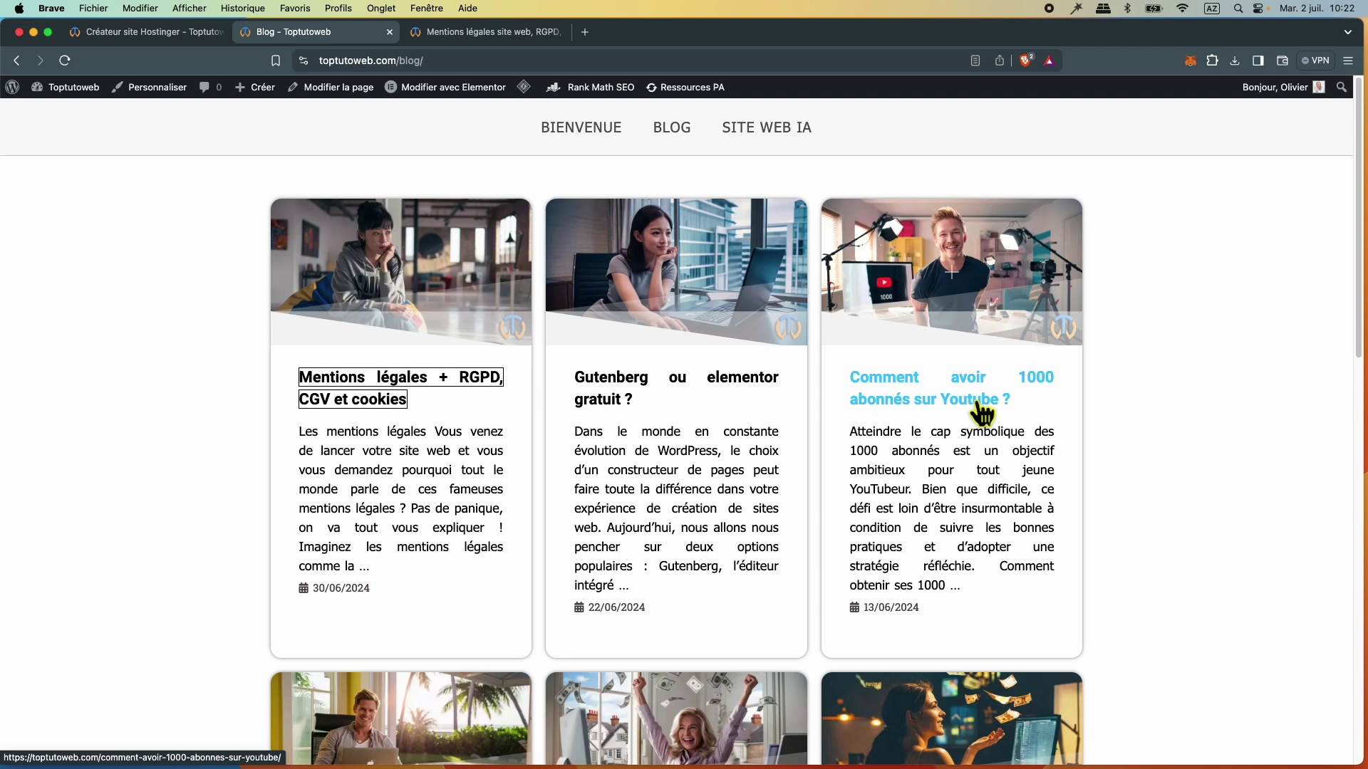
pyautogui.click(320, 63)
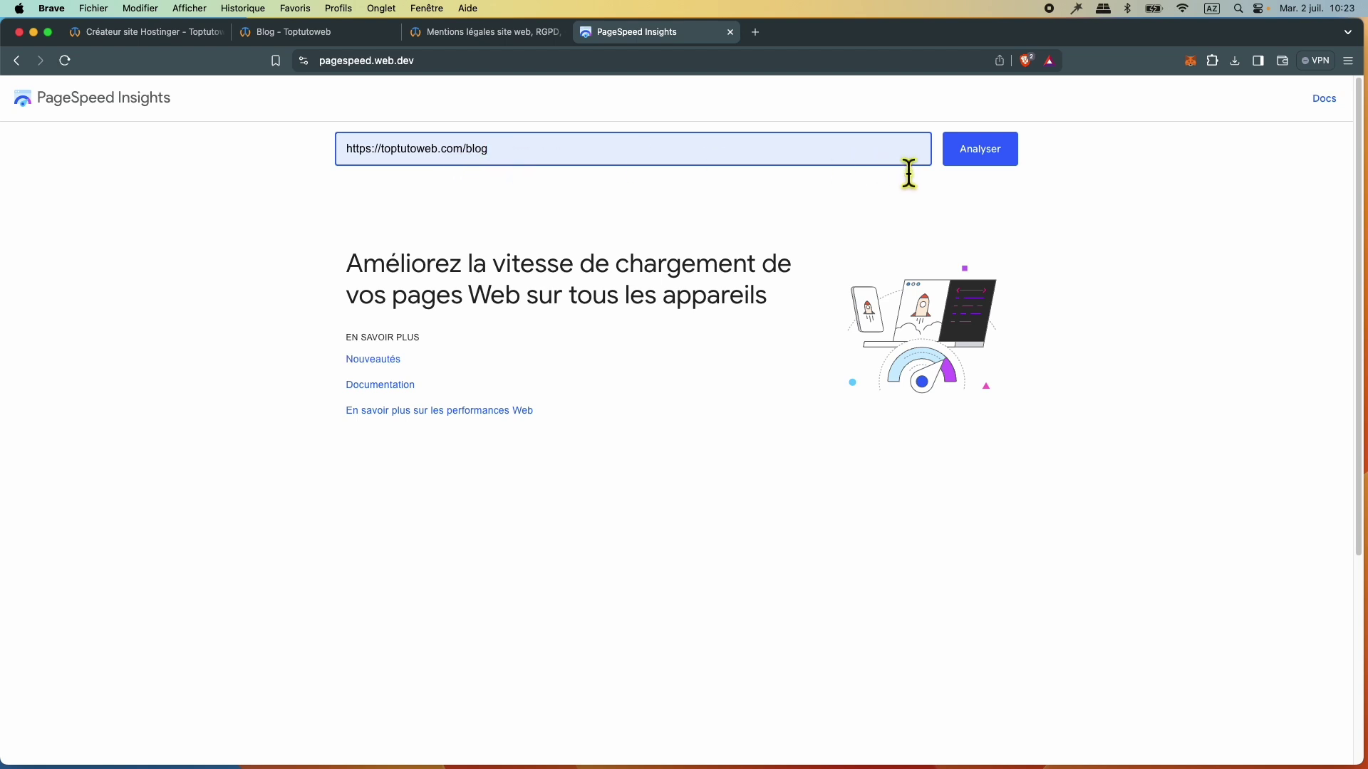
pyautogui.click(992, 151)
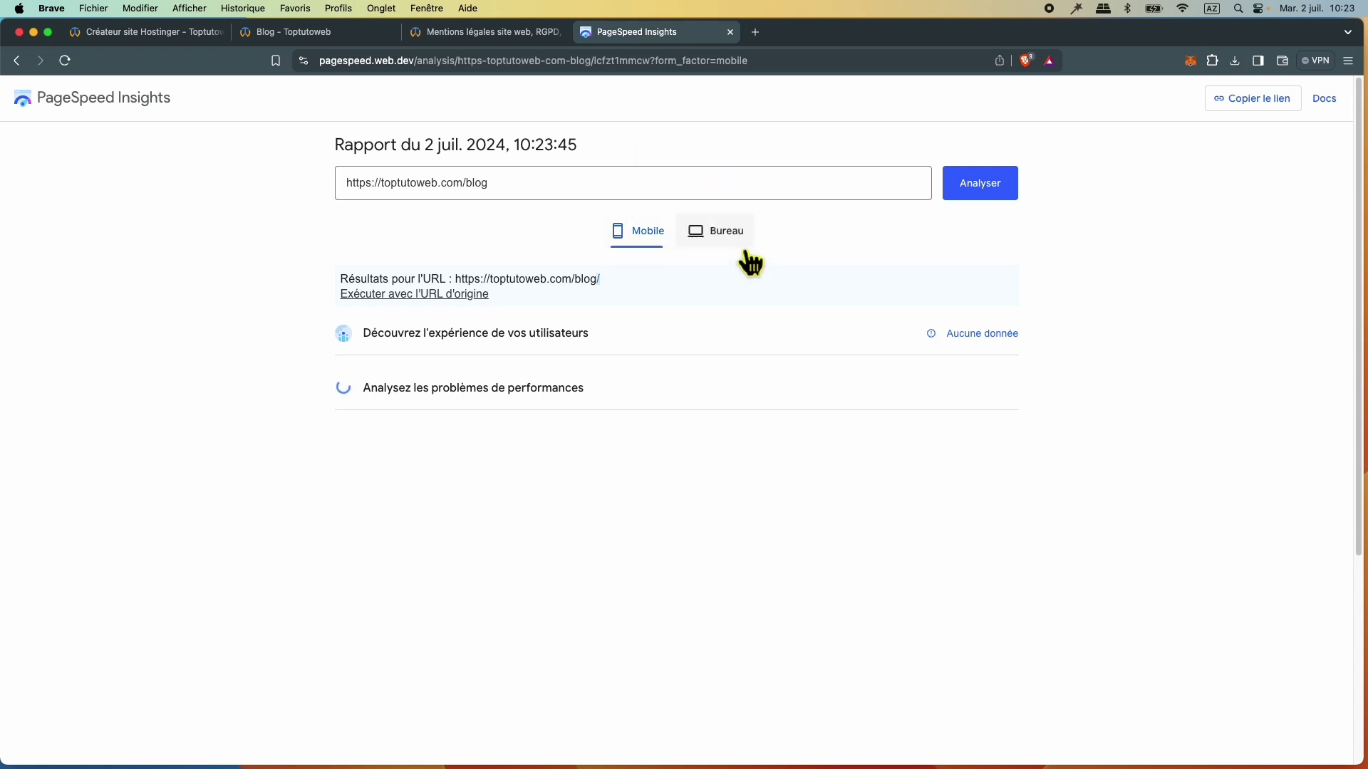
pyautogui.scroll(-1, 364, 524)
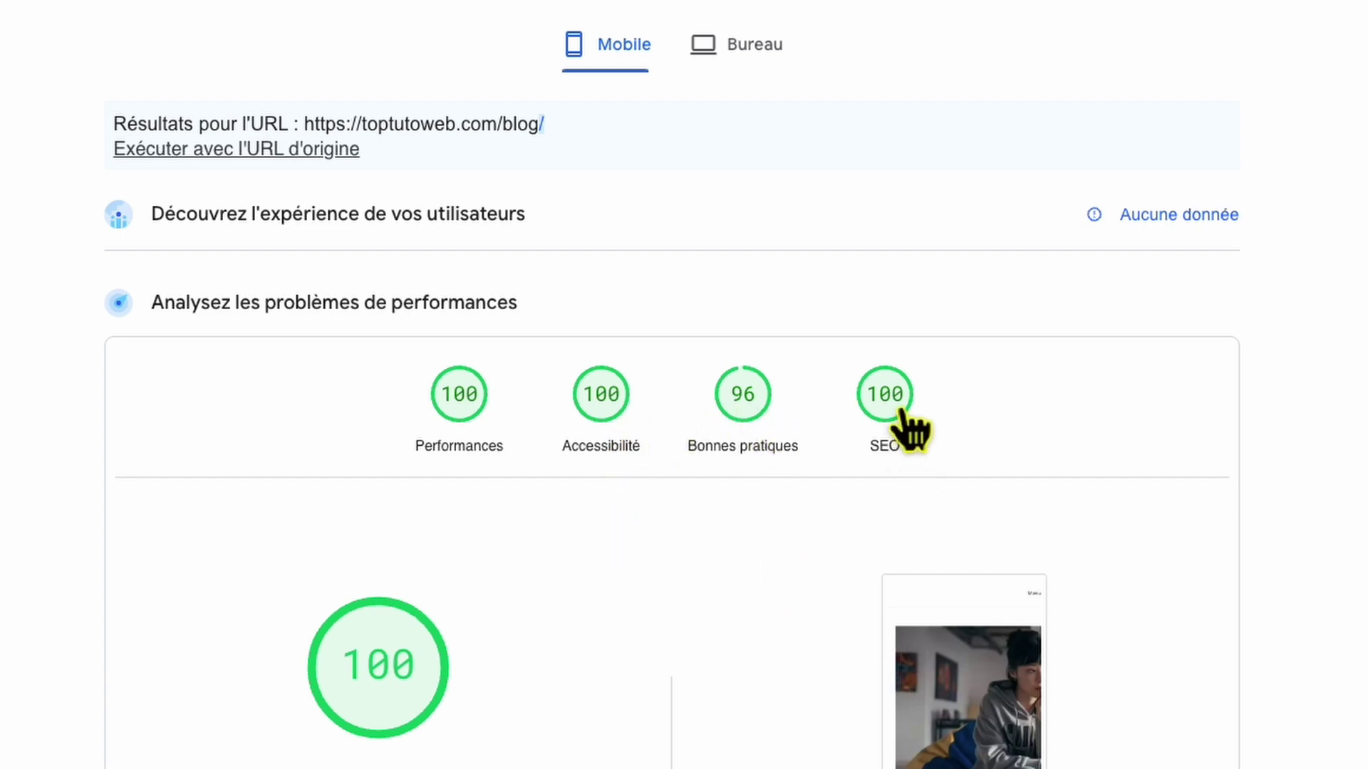
pyautogui.click(756, 63)
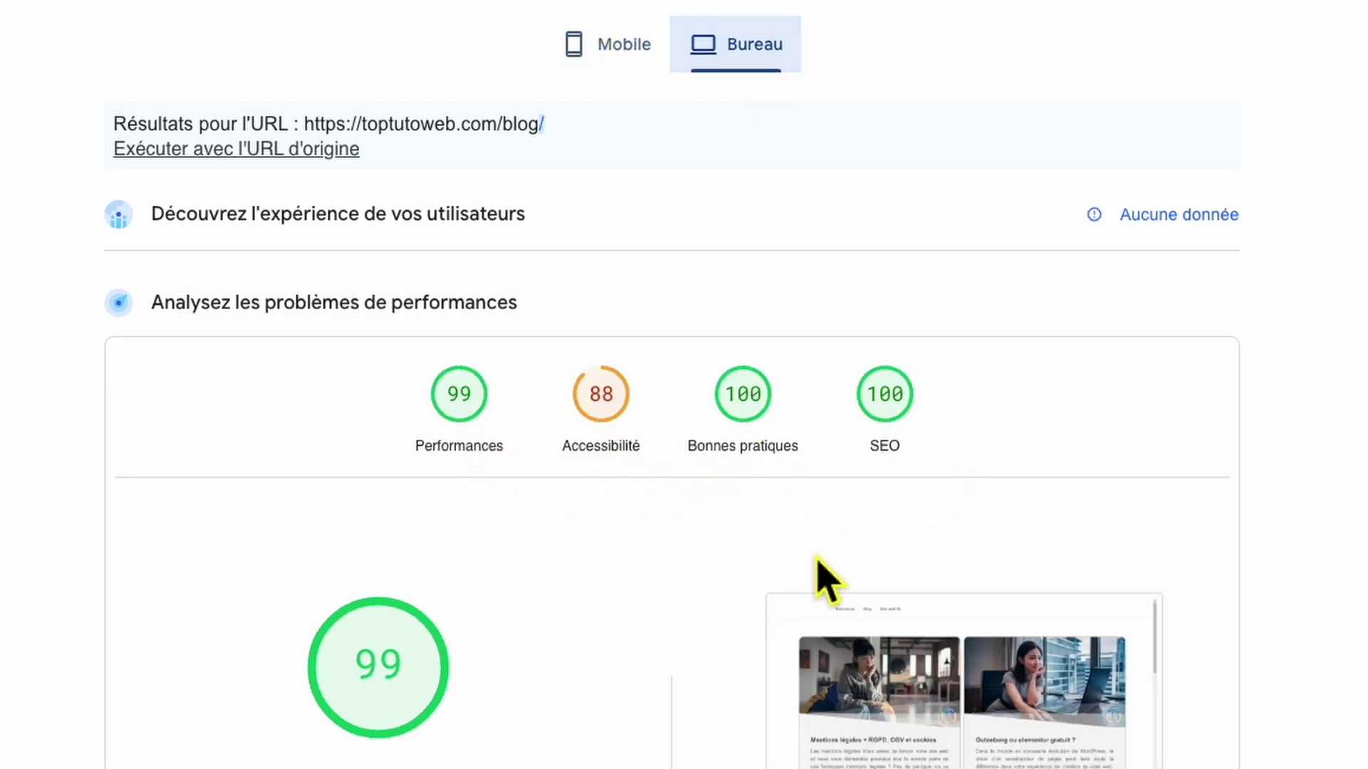
# Step: Examine the desktop report's accessibility issues and score summary, and compare them with the mobile results
pyautogui.click(613, 399)
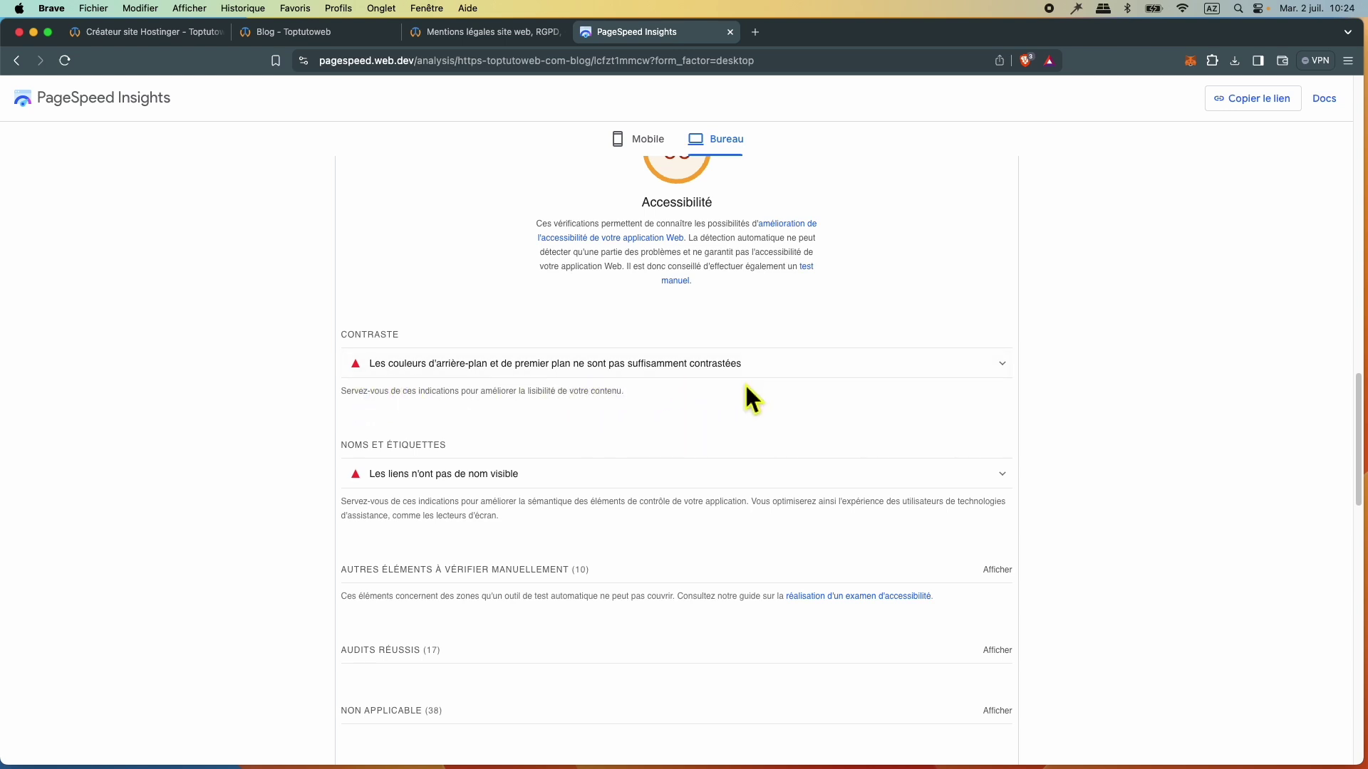
pyautogui.scroll(10, 680, 492)
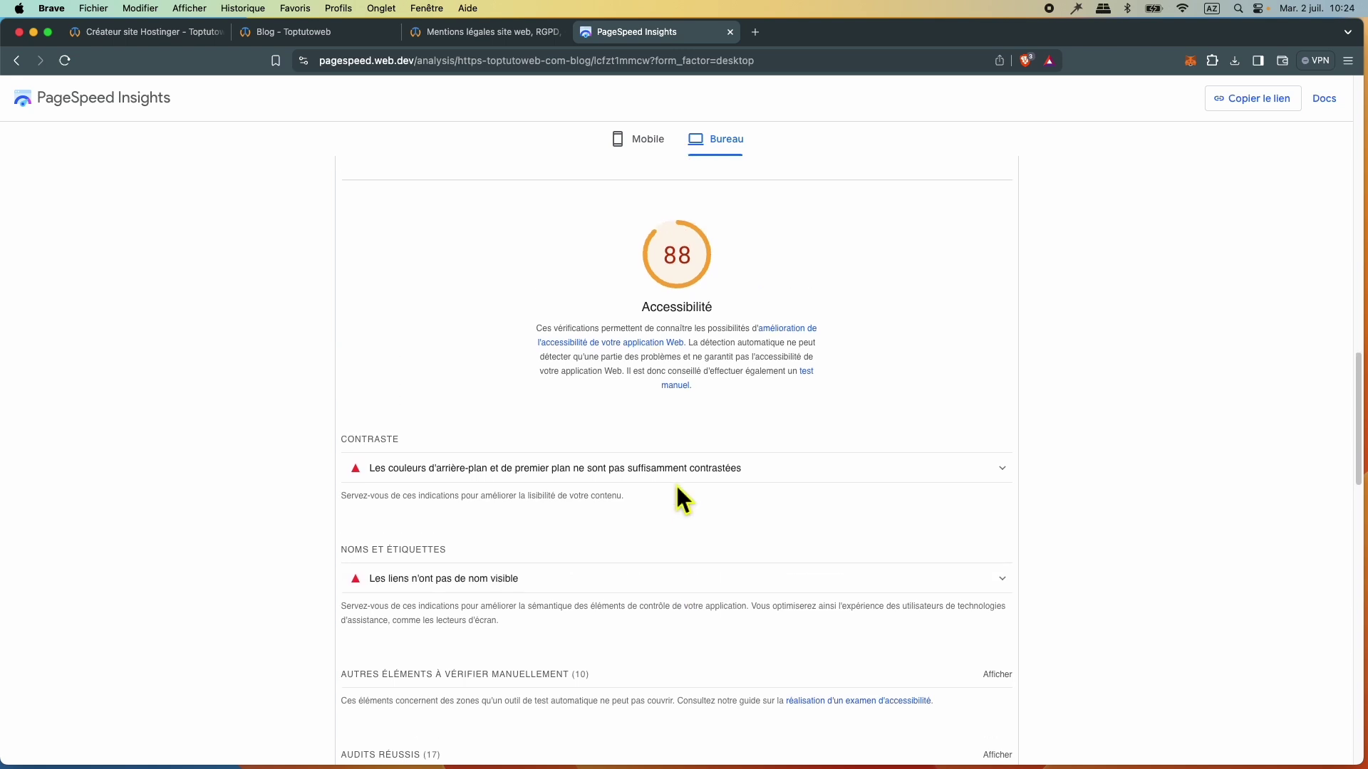
pyautogui.scroll(15, 677, 490)
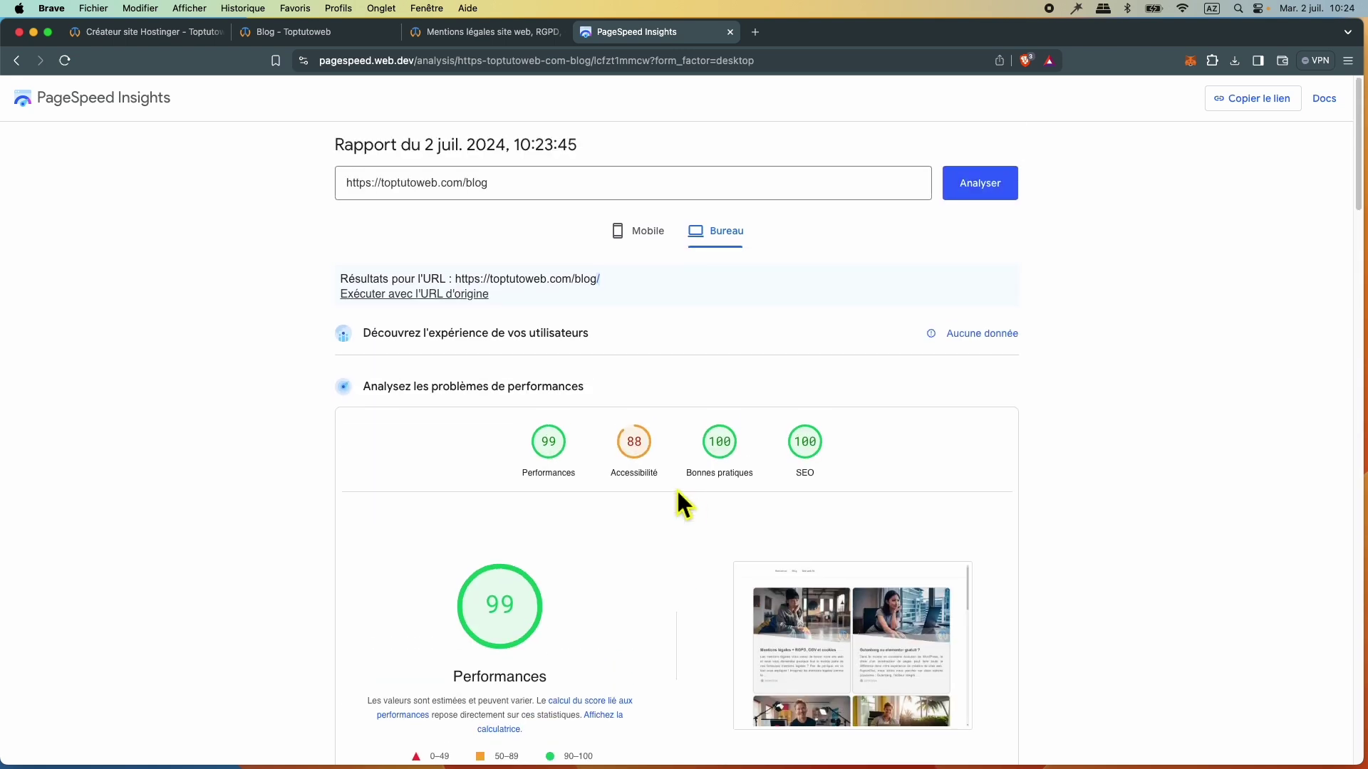
pyautogui.scroll(-3, 677, 503)
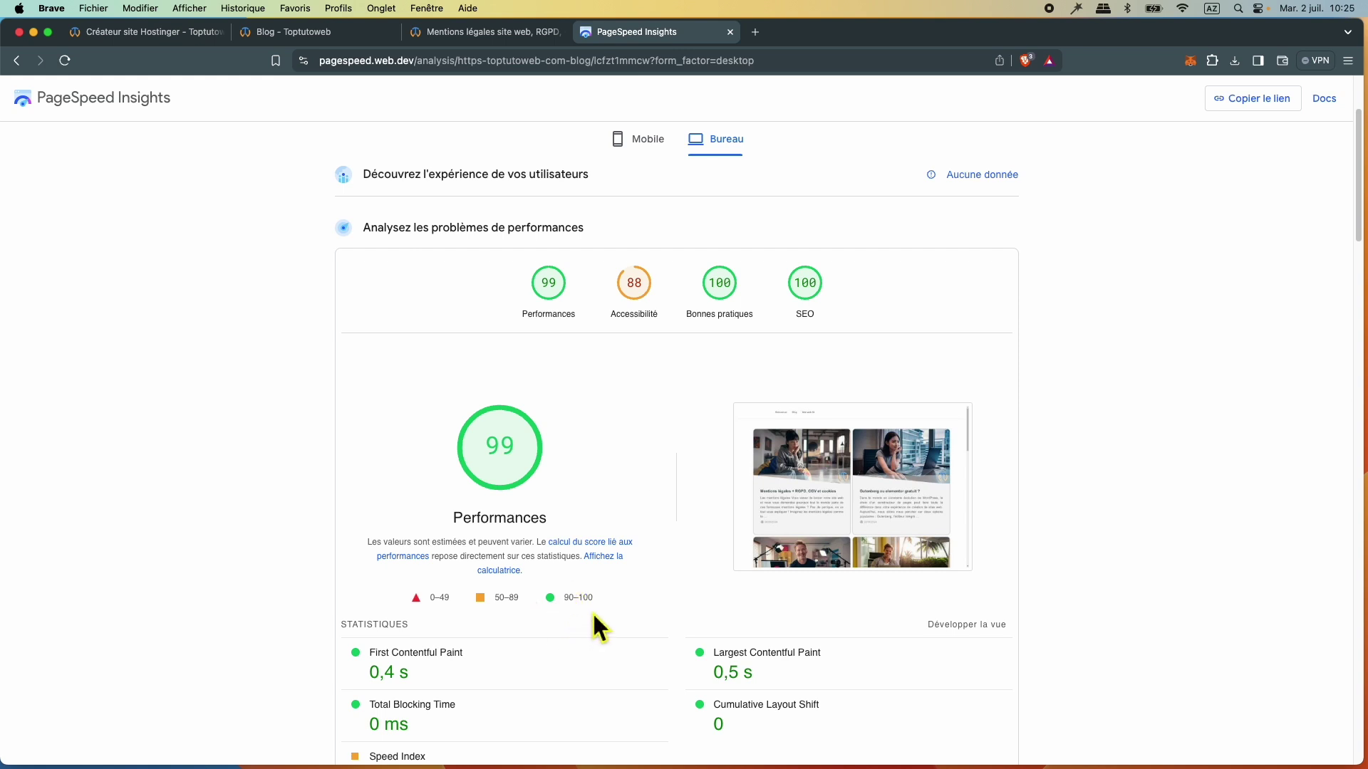
pyautogui.scroll(3, 594, 614)
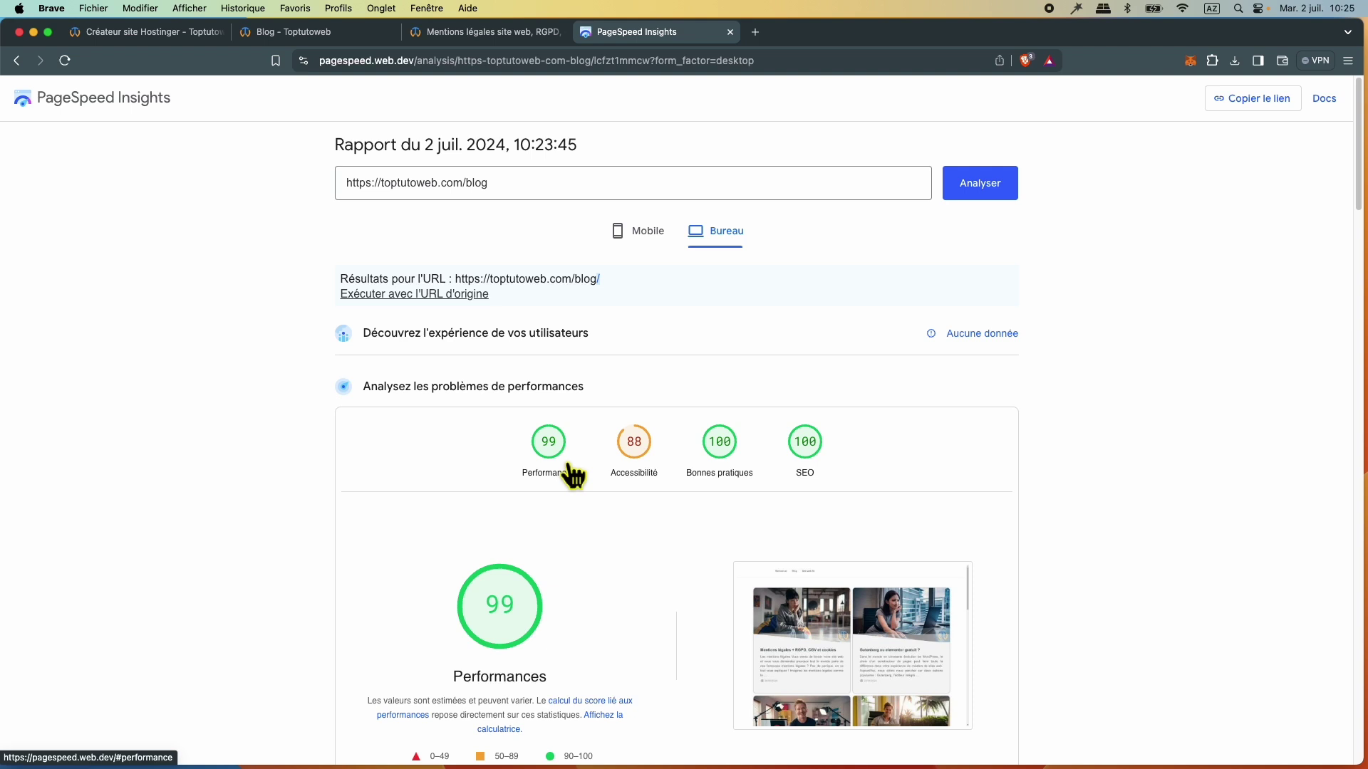
pyautogui.click(647, 233)
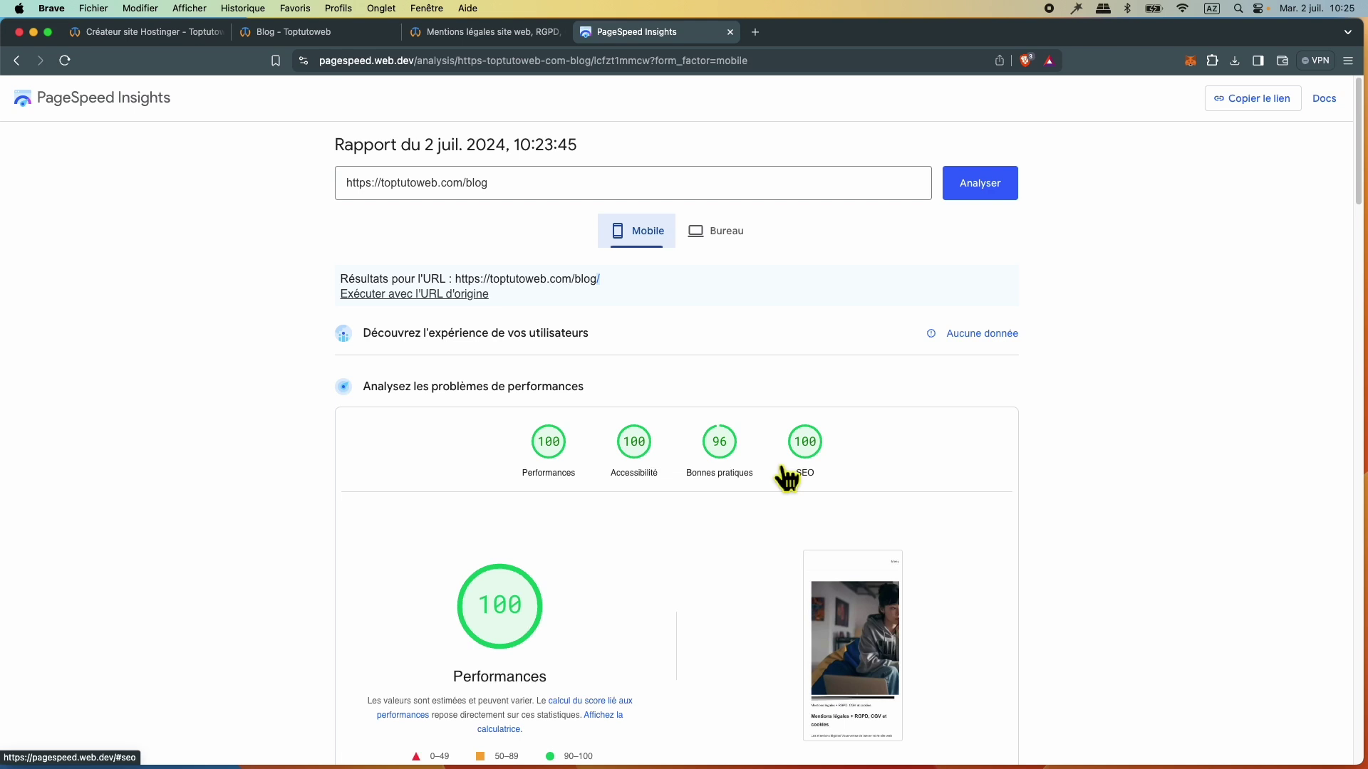
# Step: Open the blog article "Mentions légales + RGPD, CGV et cookies" and save its free legal notices template as modele-mention-legale-site-web in the rushes7 folder
pyautogui.click(151, 39)
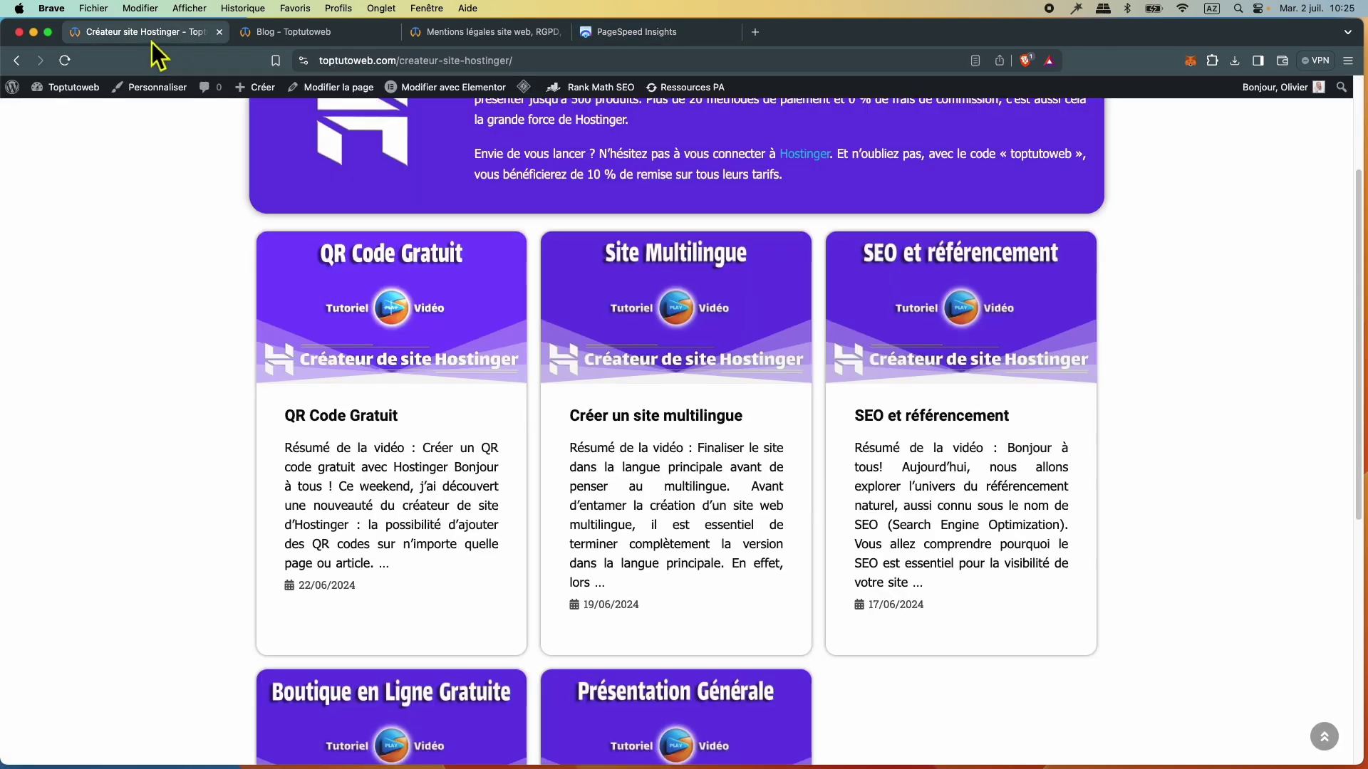
pyautogui.click(284, 34)
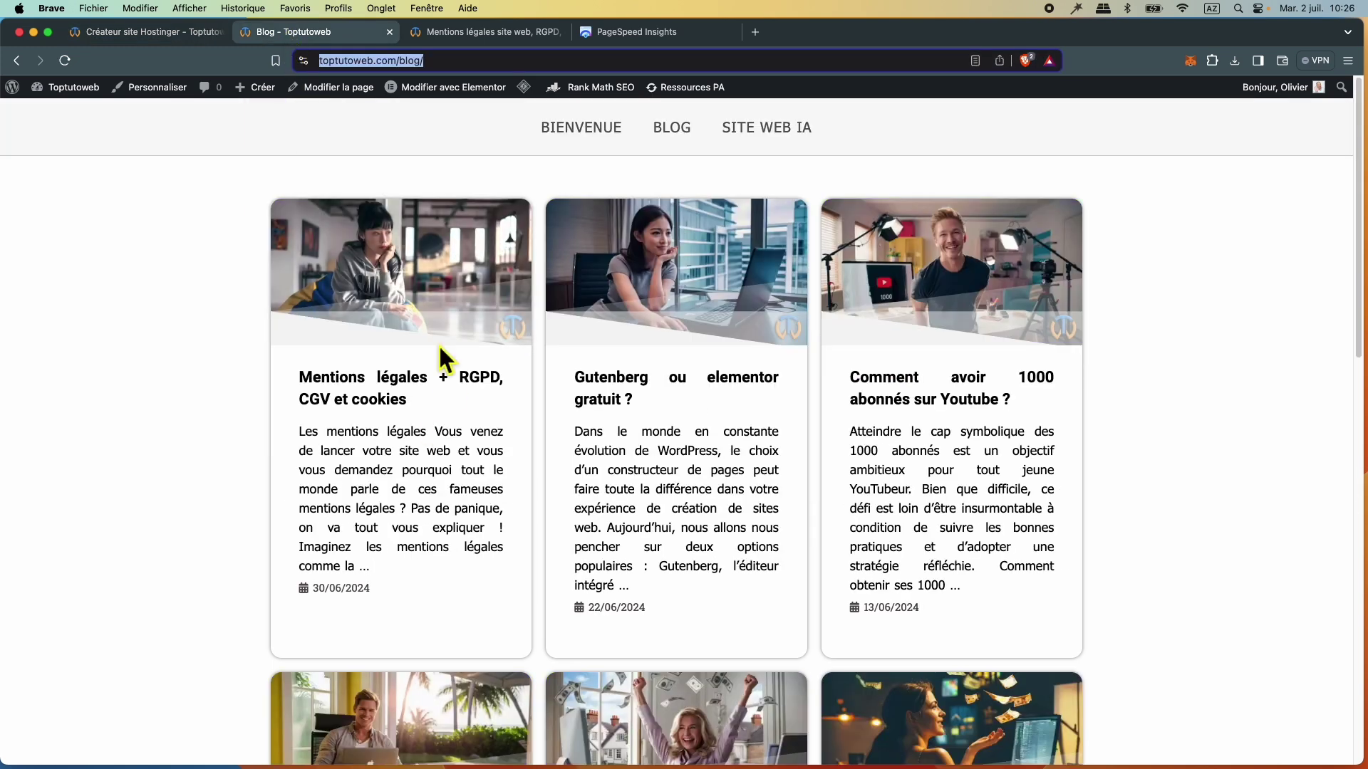
pyautogui.click(384, 392)
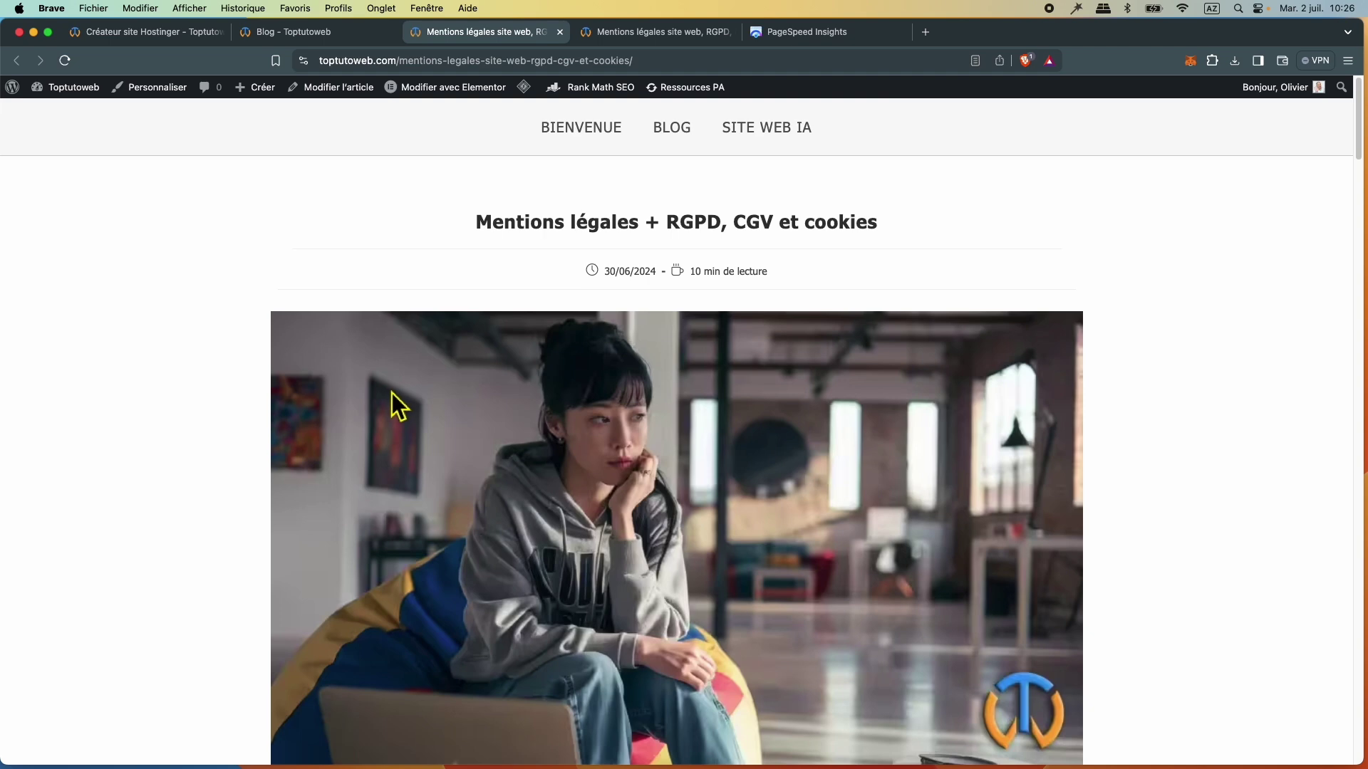
pyautogui.scroll(-5, 390, 393)
pyautogui.scroll(-15, 390, 393)
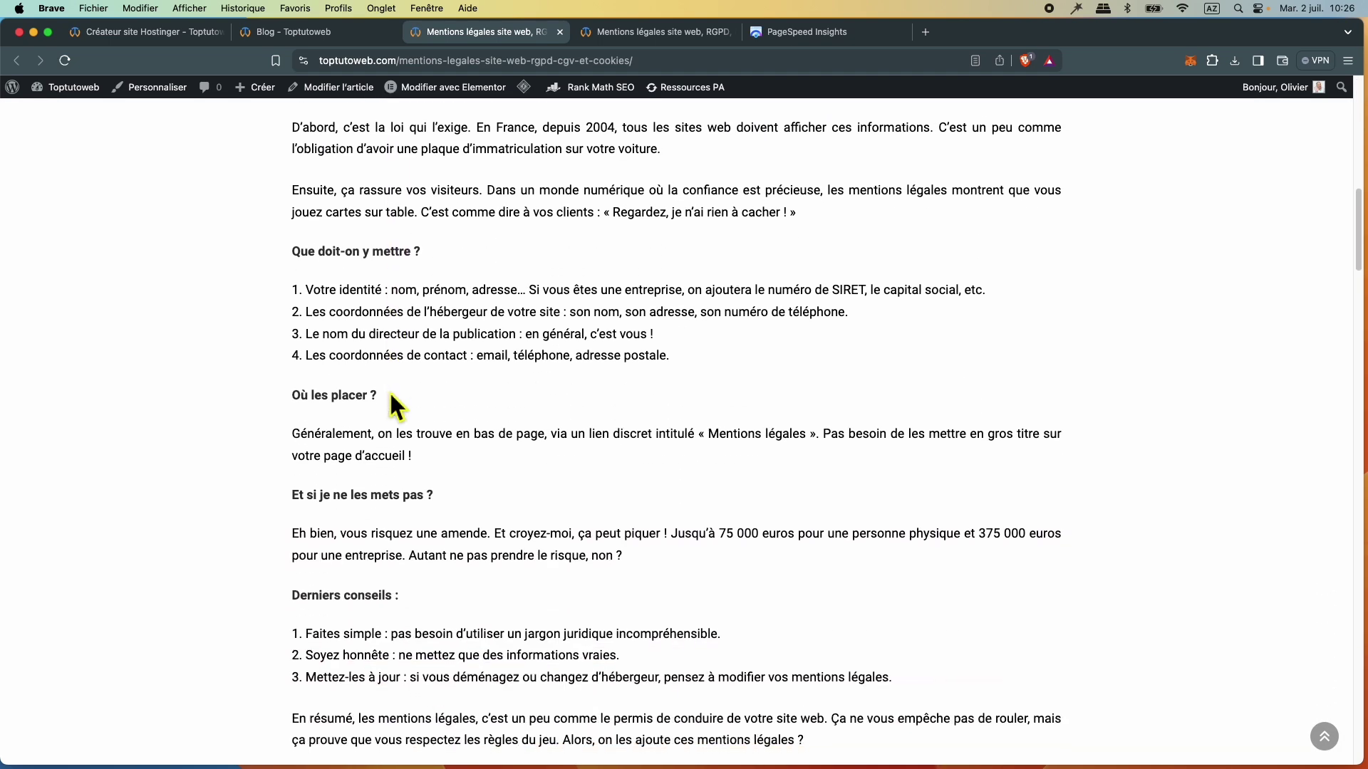
pyautogui.scroll(-2, 394, 408)
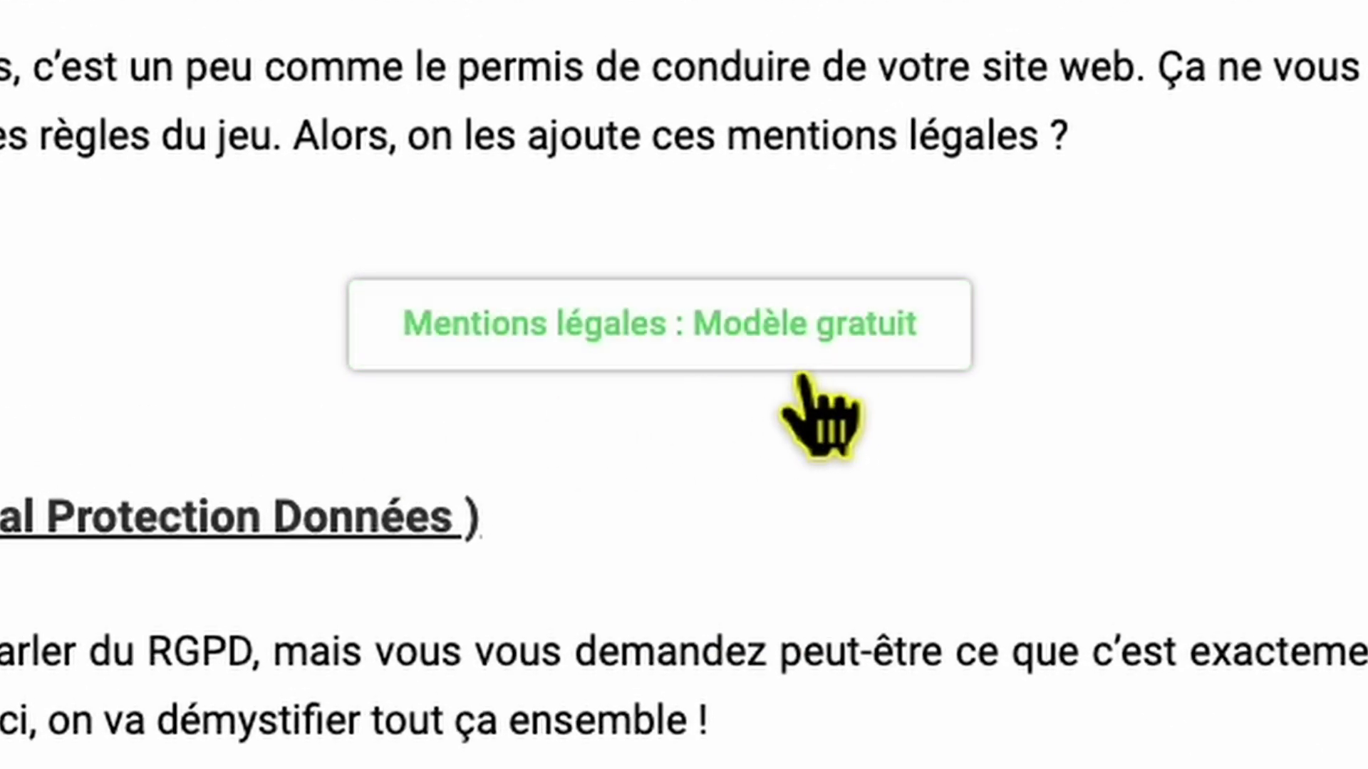
pyautogui.click(800, 352)
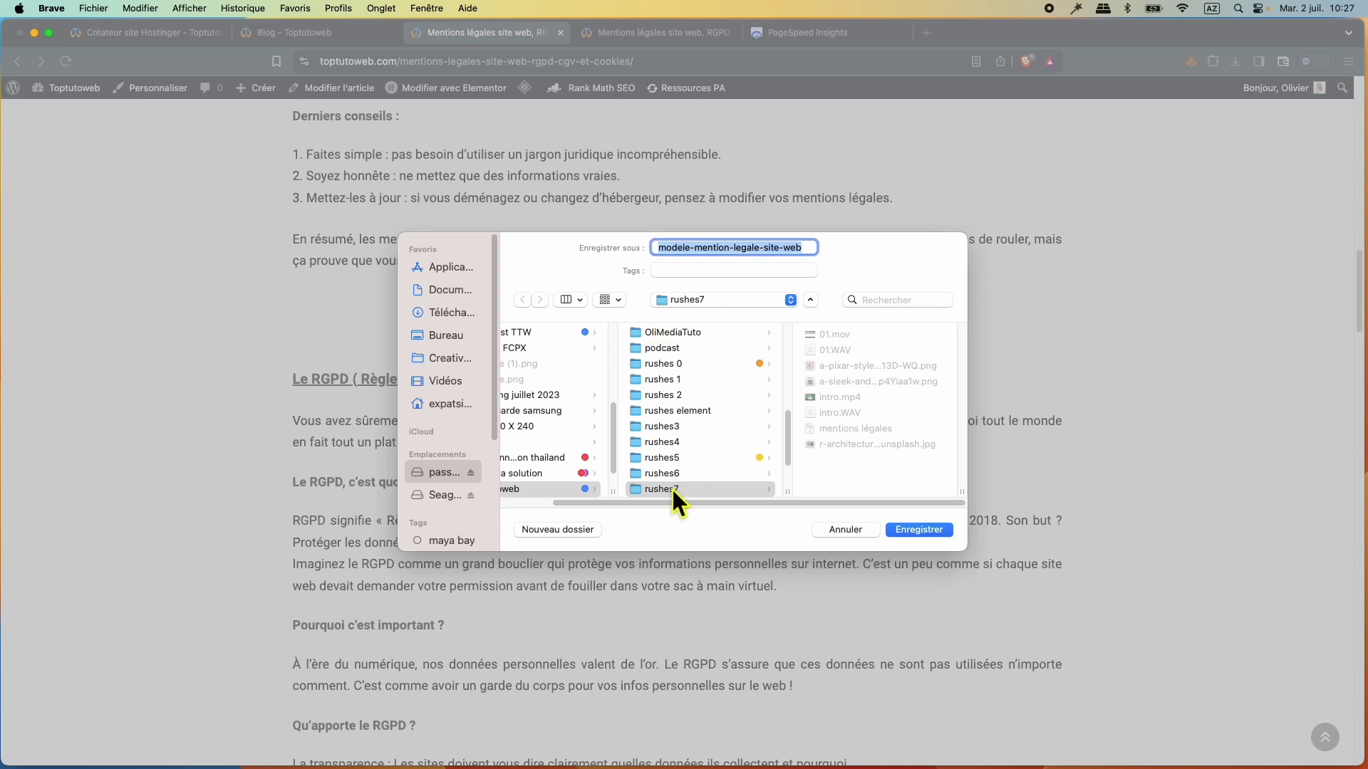
pyautogui.click(919, 530)
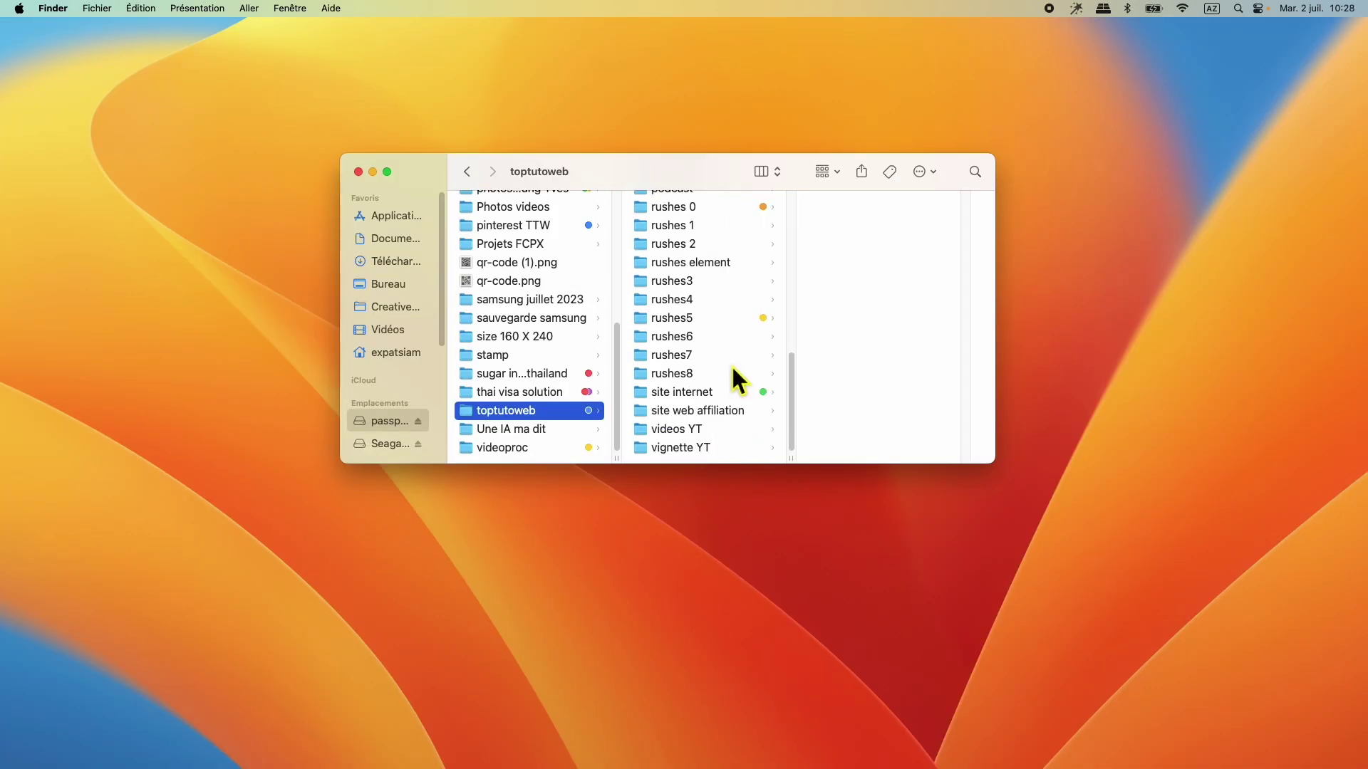
# Step: In Finder, locate modele-mention-legale-site-web.pdf in the rushes7 folder and open it with Aperçu
pyautogui.click(700, 358)
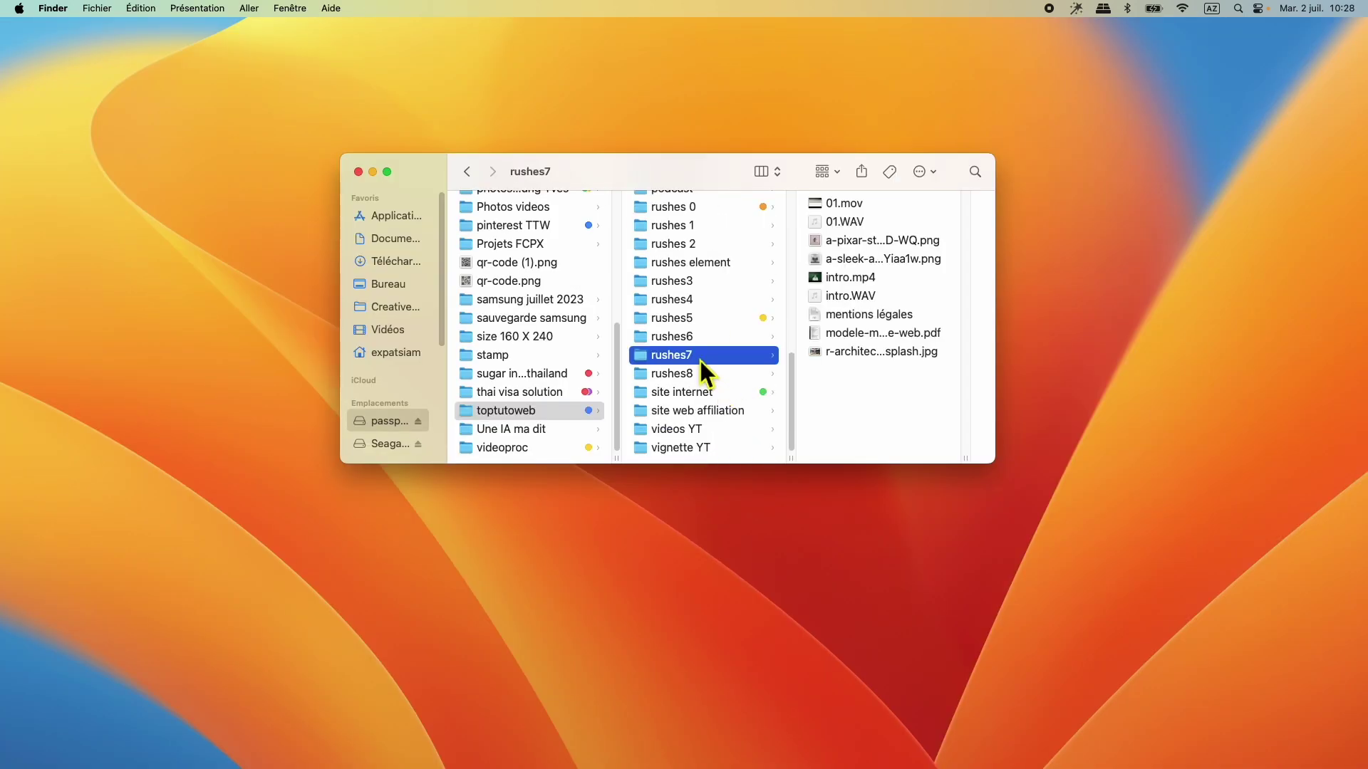
pyautogui.click(897, 339)
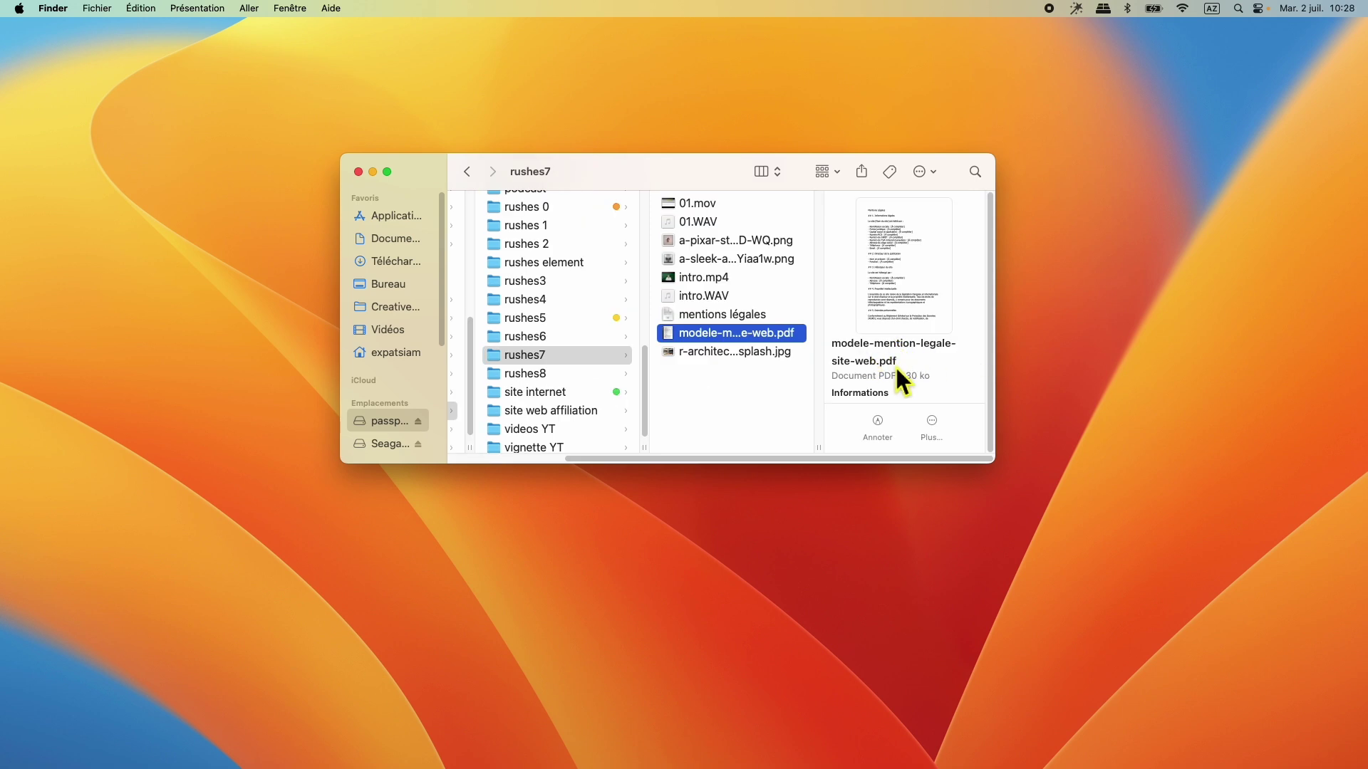
pyautogui.rightClick(758, 336)
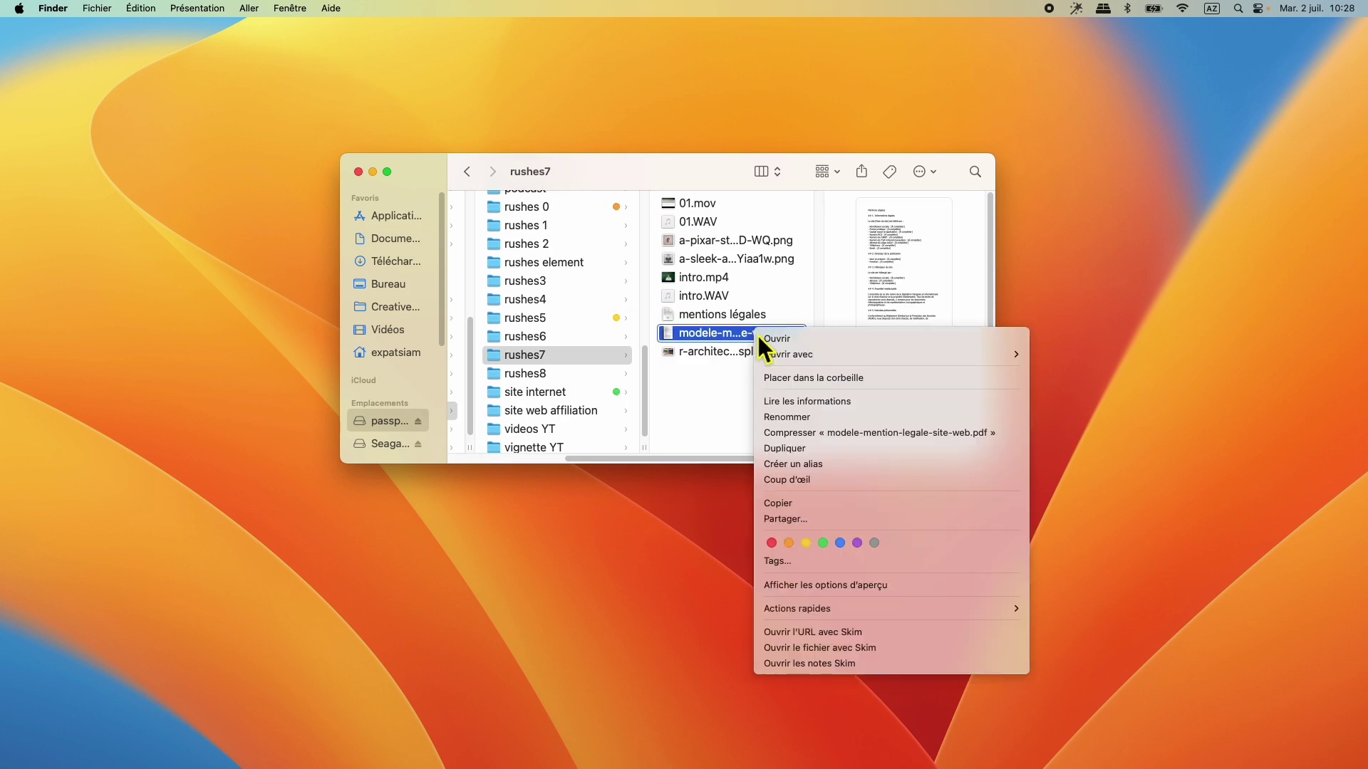
pyautogui.moveTo(781, 355)
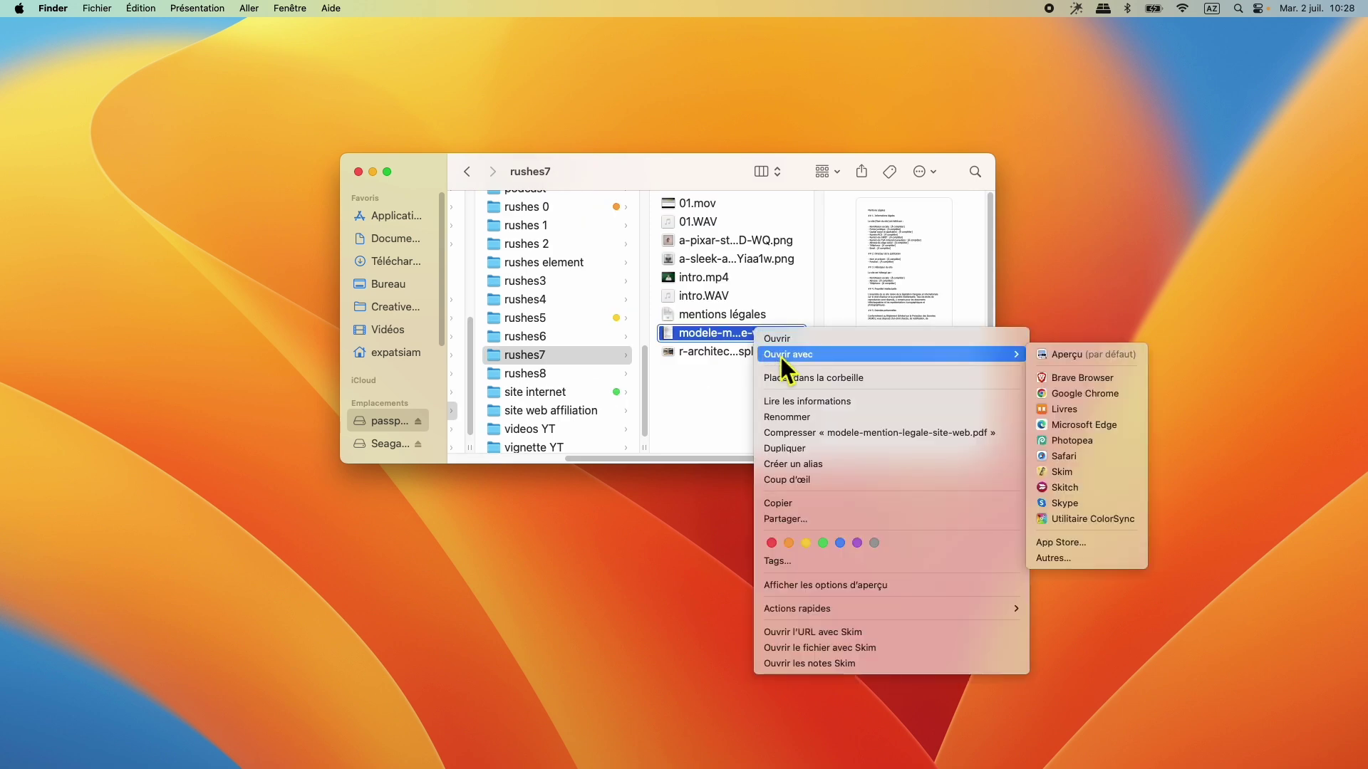
pyautogui.click(1103, 359)
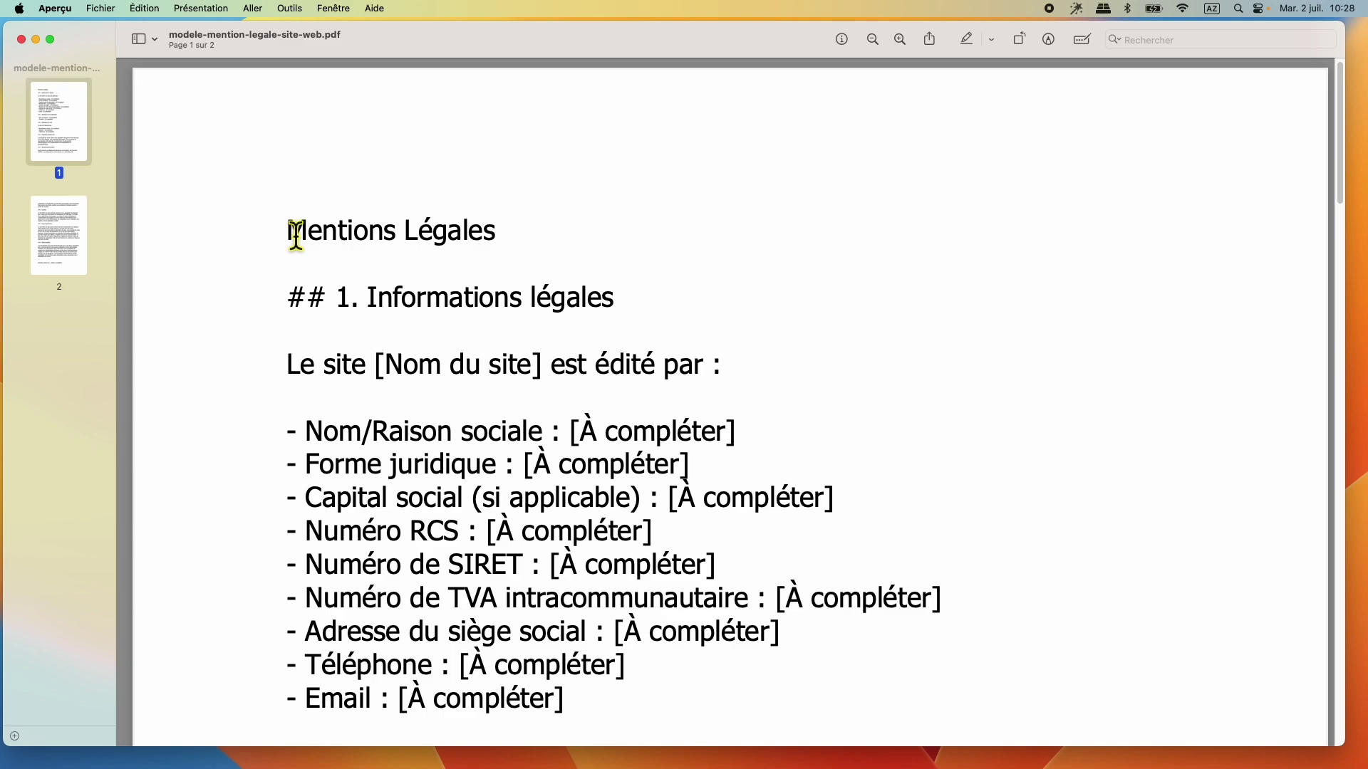
# Step: Copy the entire text of the legal notices PDF, quit Aperçu and close the Finder window
pyautogui.moveTo(288, 232); pyautogui.dragTo(531, 766)
pyautogui.rightClick(483, 314)
pyautogui.click(515, 355)
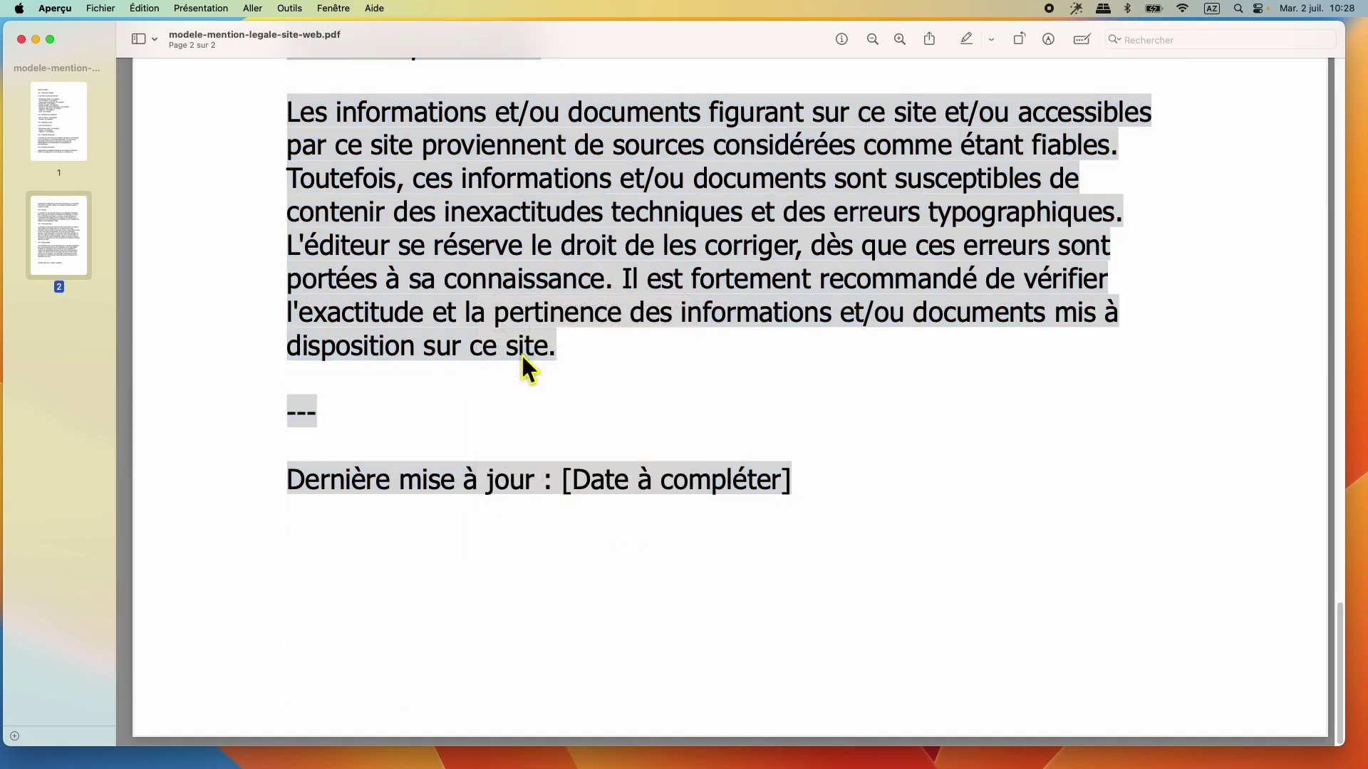
pyautogui.click(57, 9)
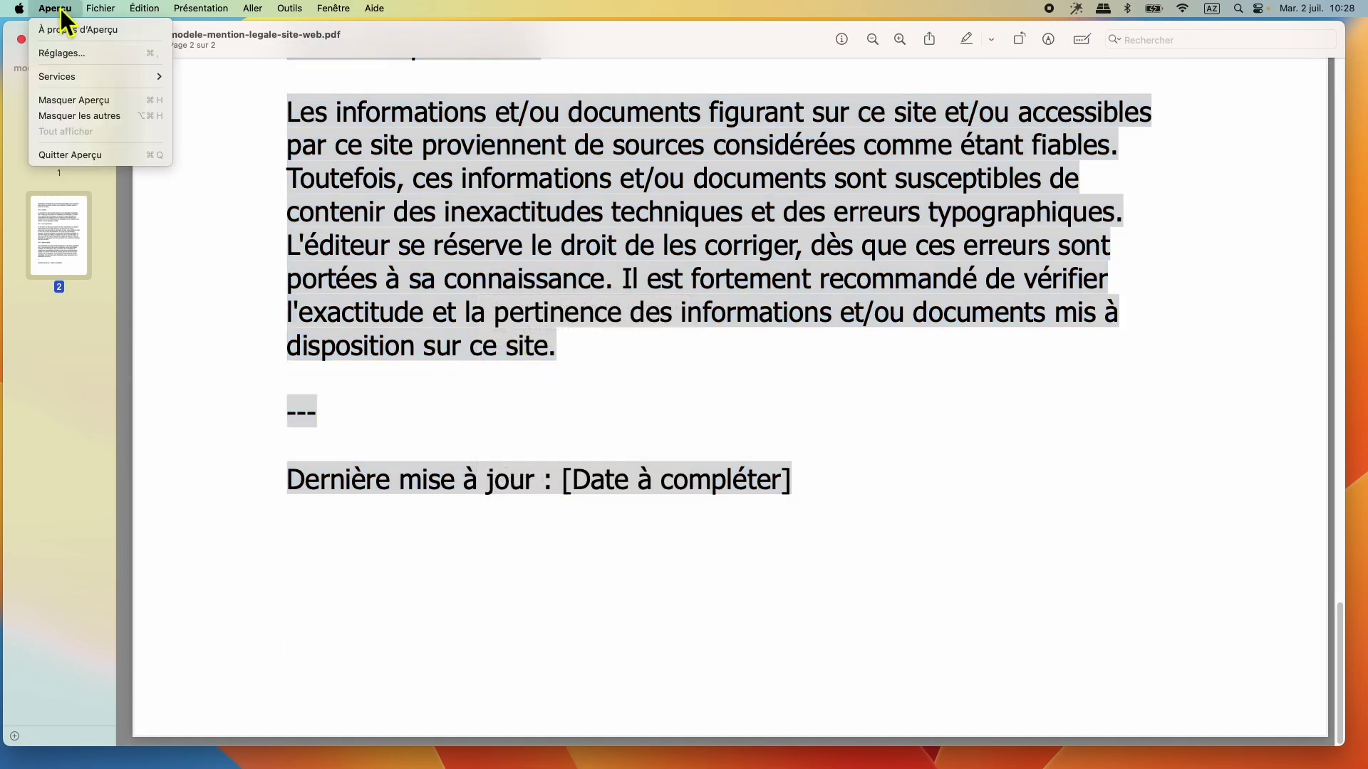
pyautogui.click(67, 156)
pyautogui.click(358, 172)
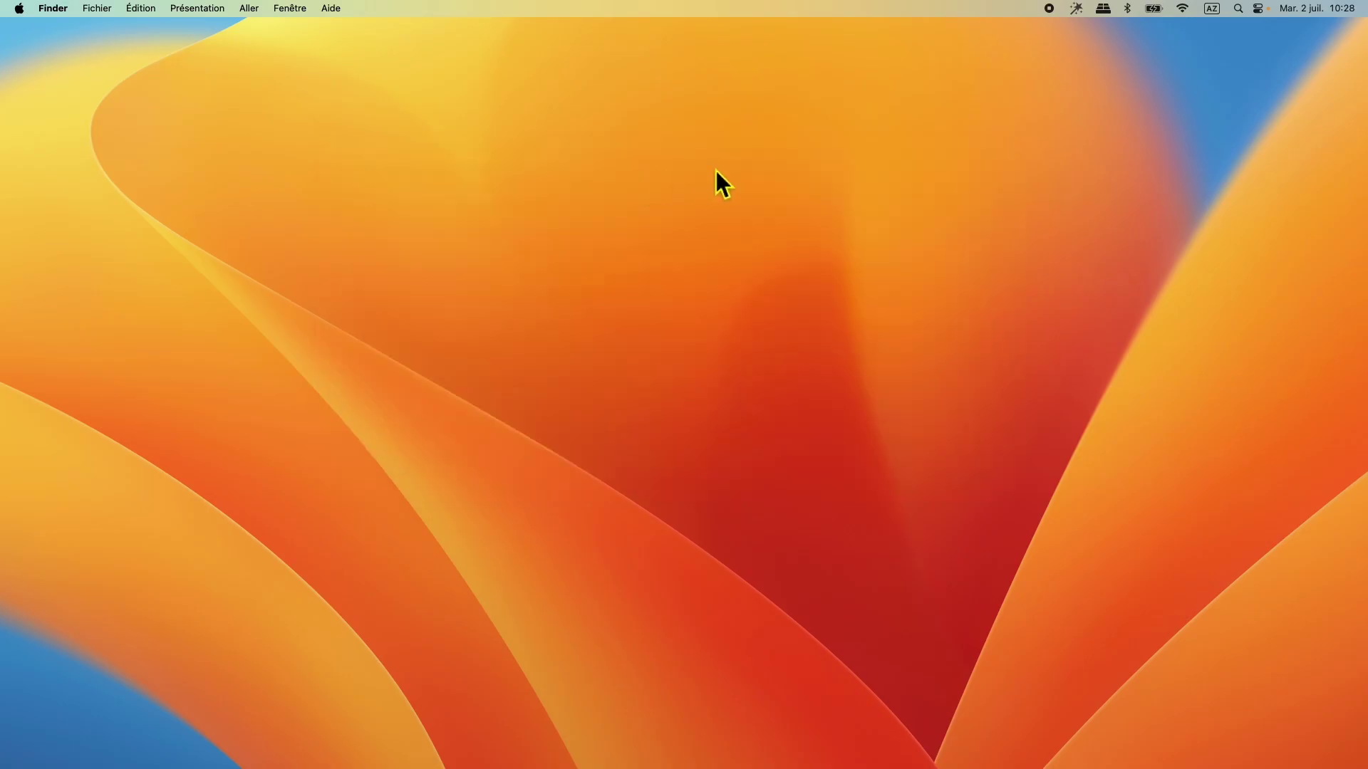
# Step: Create a new TextEdit document and paste the copied legal notices template into it
pyautogui.click(1335, 119)
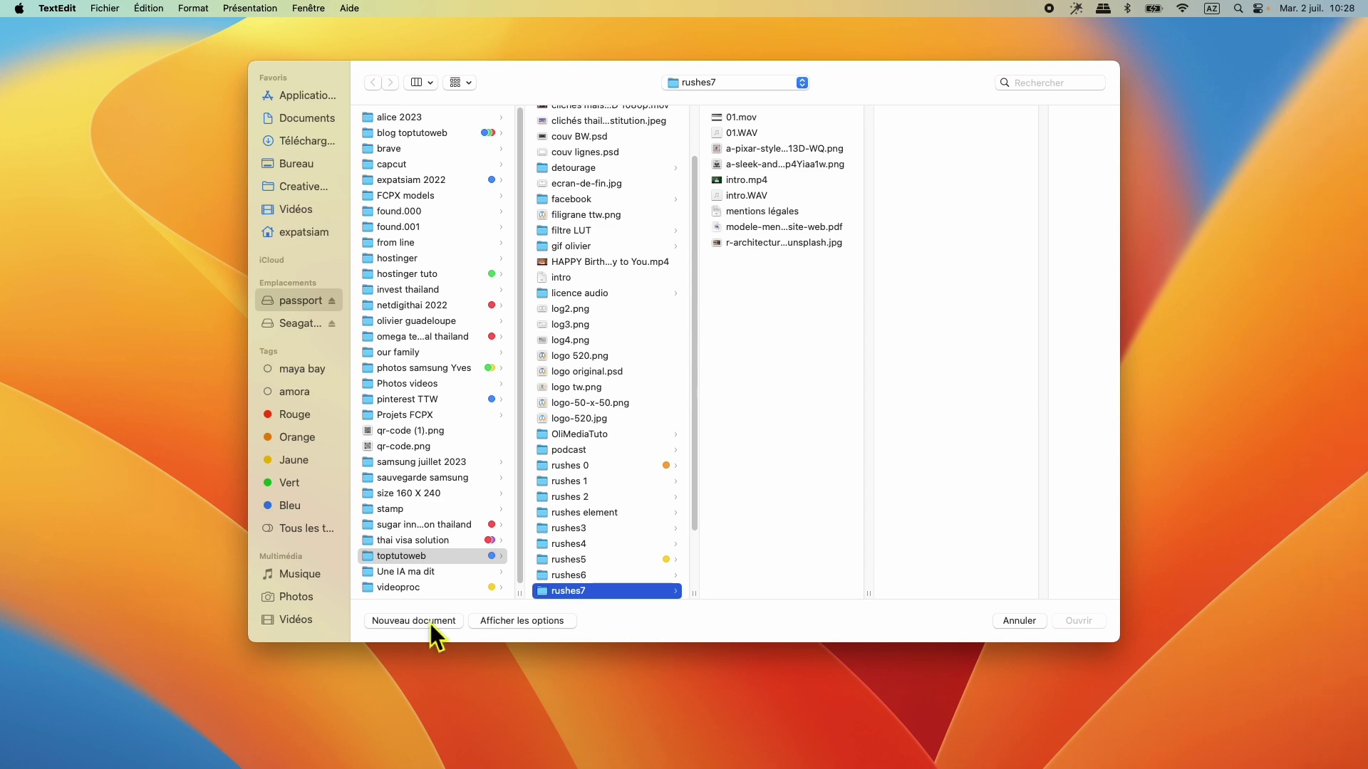
pyautogui.click(430, 624)
pyautogui.rightClick(198, 104)
pyautogui.click(224, 144)
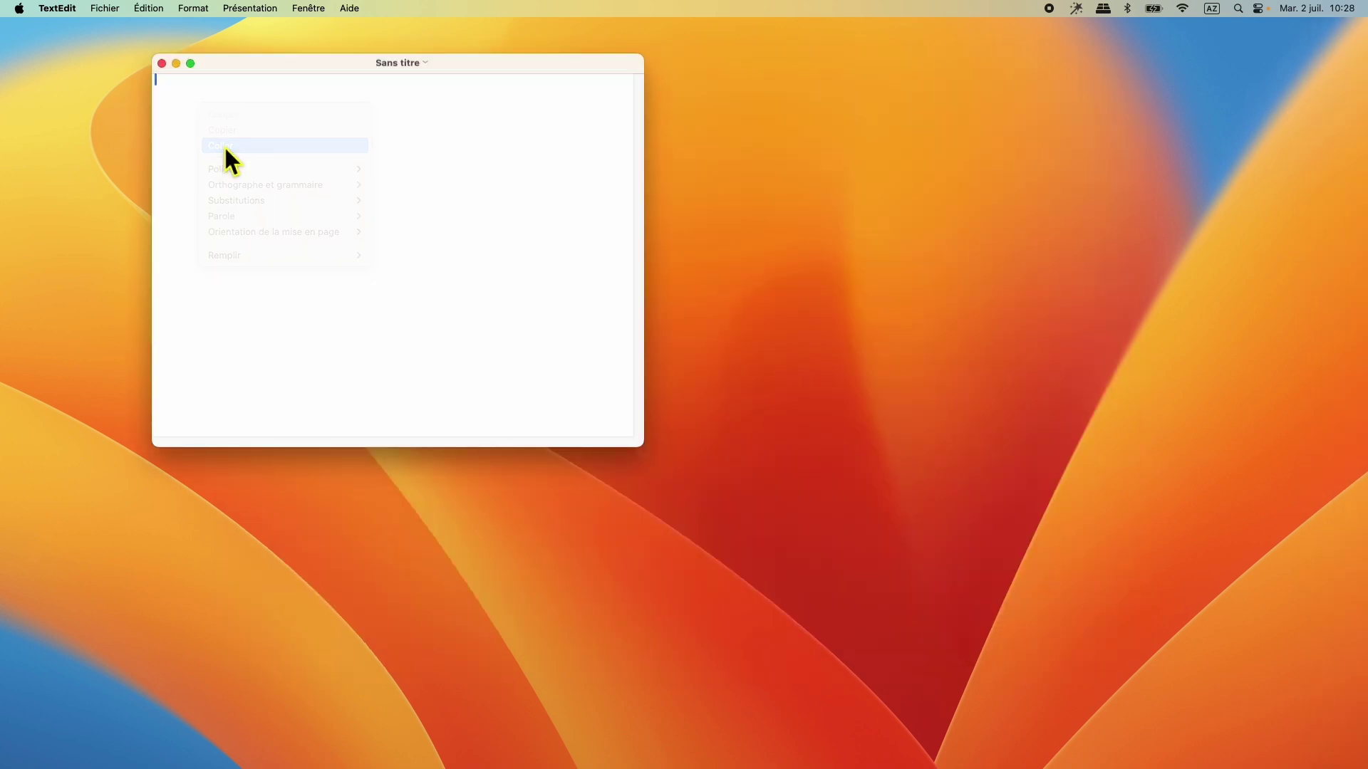
pyautogui.scroll(5, 271, 199)
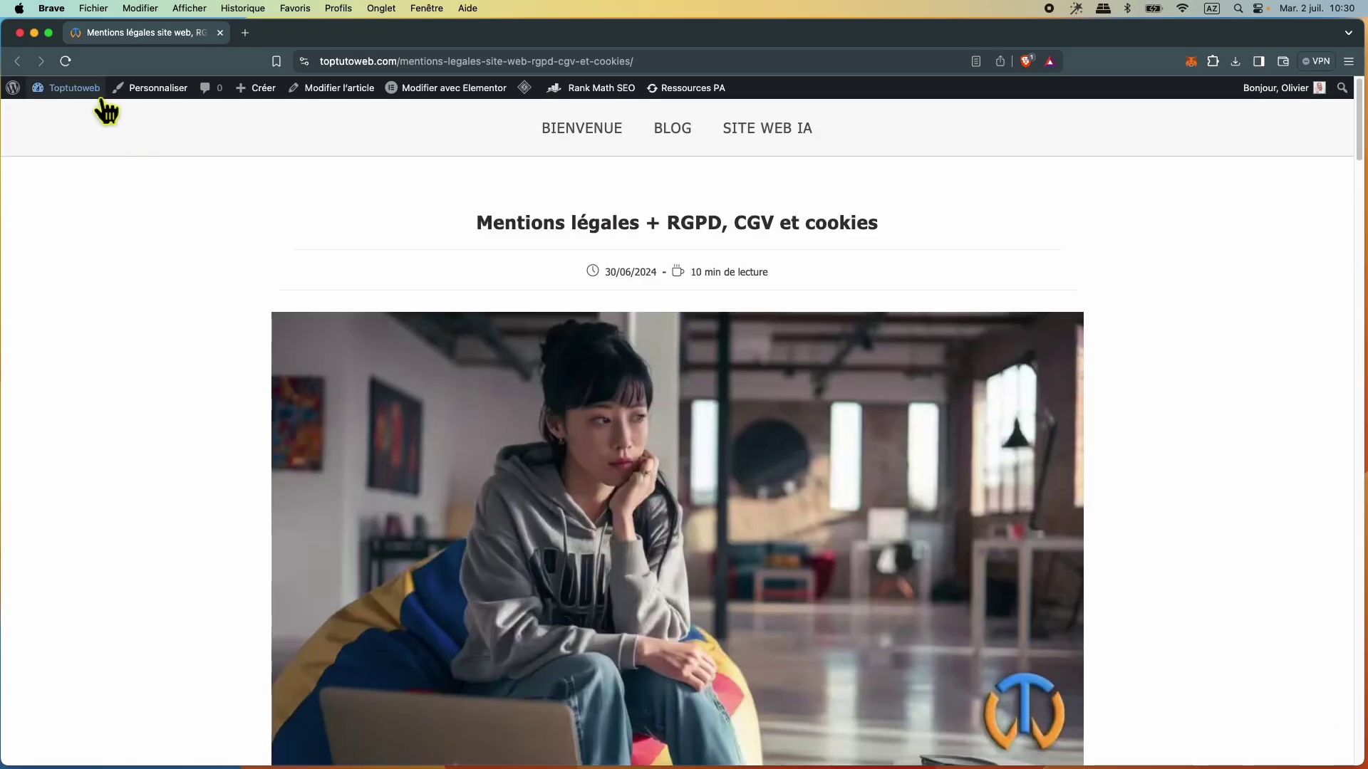
# Step: From the site's WordPress dashboard, add a new page titled "Mentions légales" and save it as a draft
pyautogui.moveTo(93, 89)
pyautogui.click(89, 128)
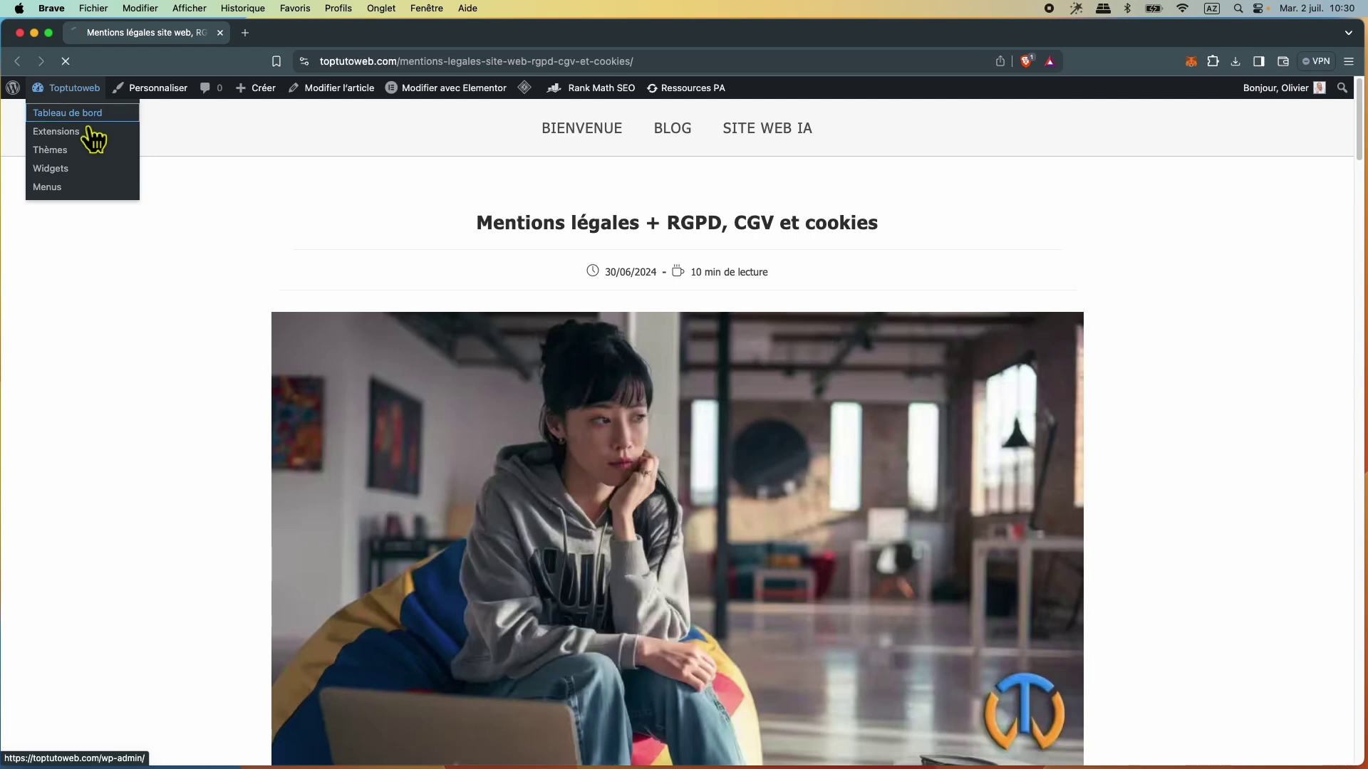
pyautogui.moveTo(62, 280)
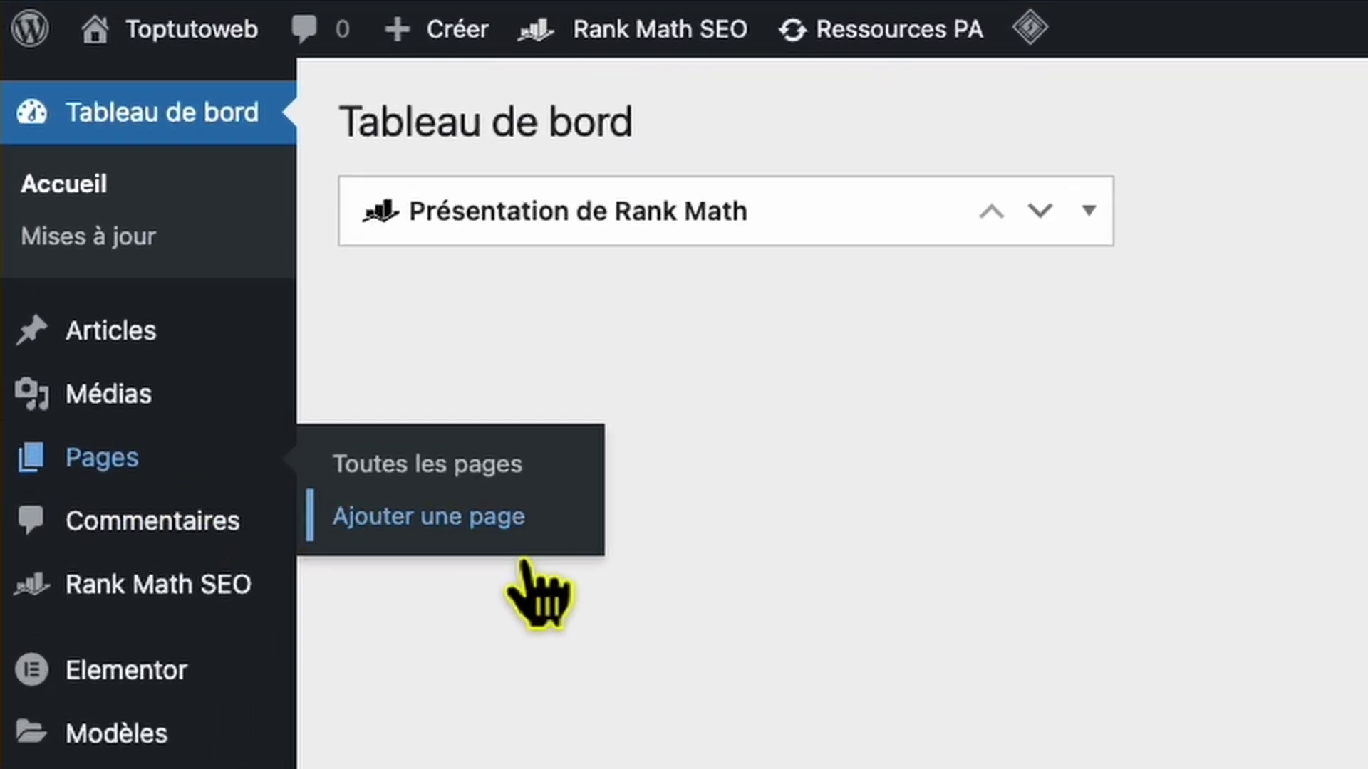
pyautogui.click(525, 557)
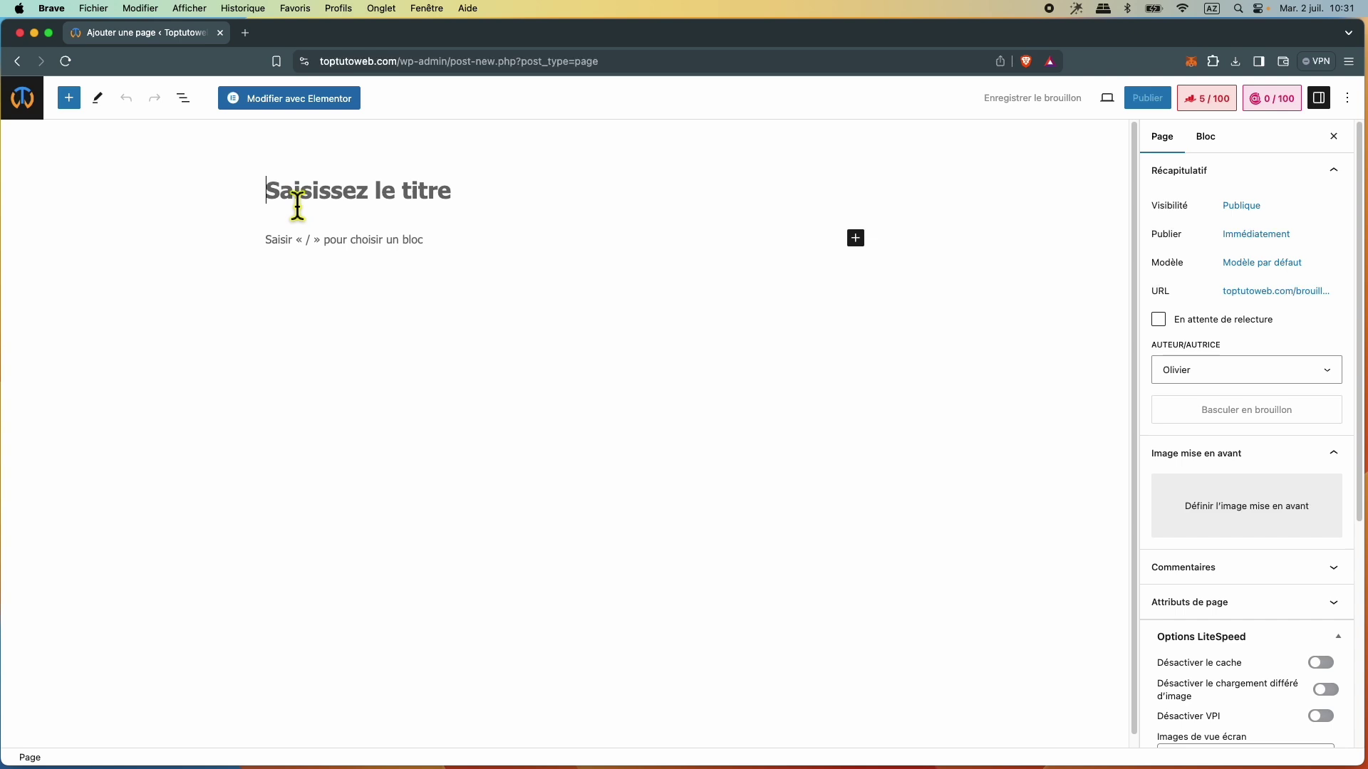
pyautogui.press('super+v')
pyautogui.click(1022, 99)
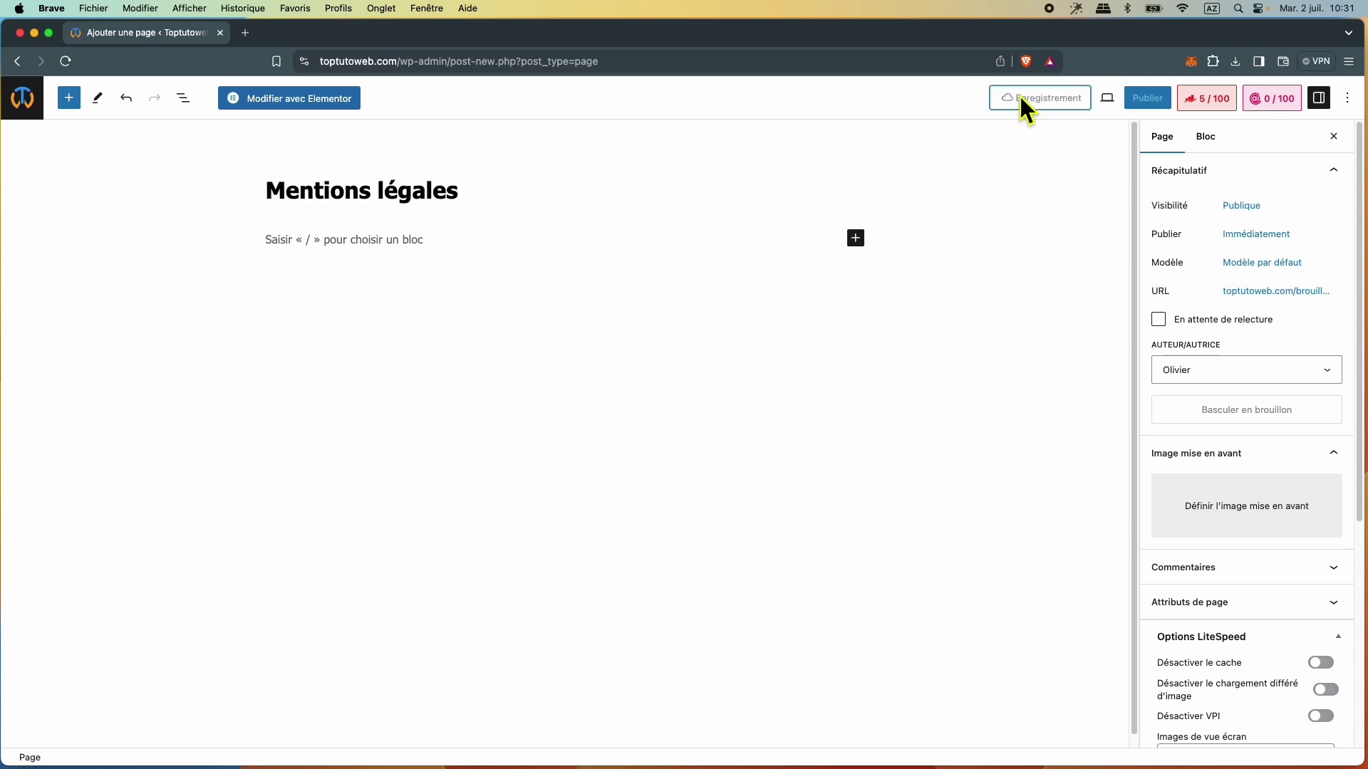
# Step: Edit the page with Elementor and add a single-column Flexbox container with downward direction
pyautogui.click(282, 105)
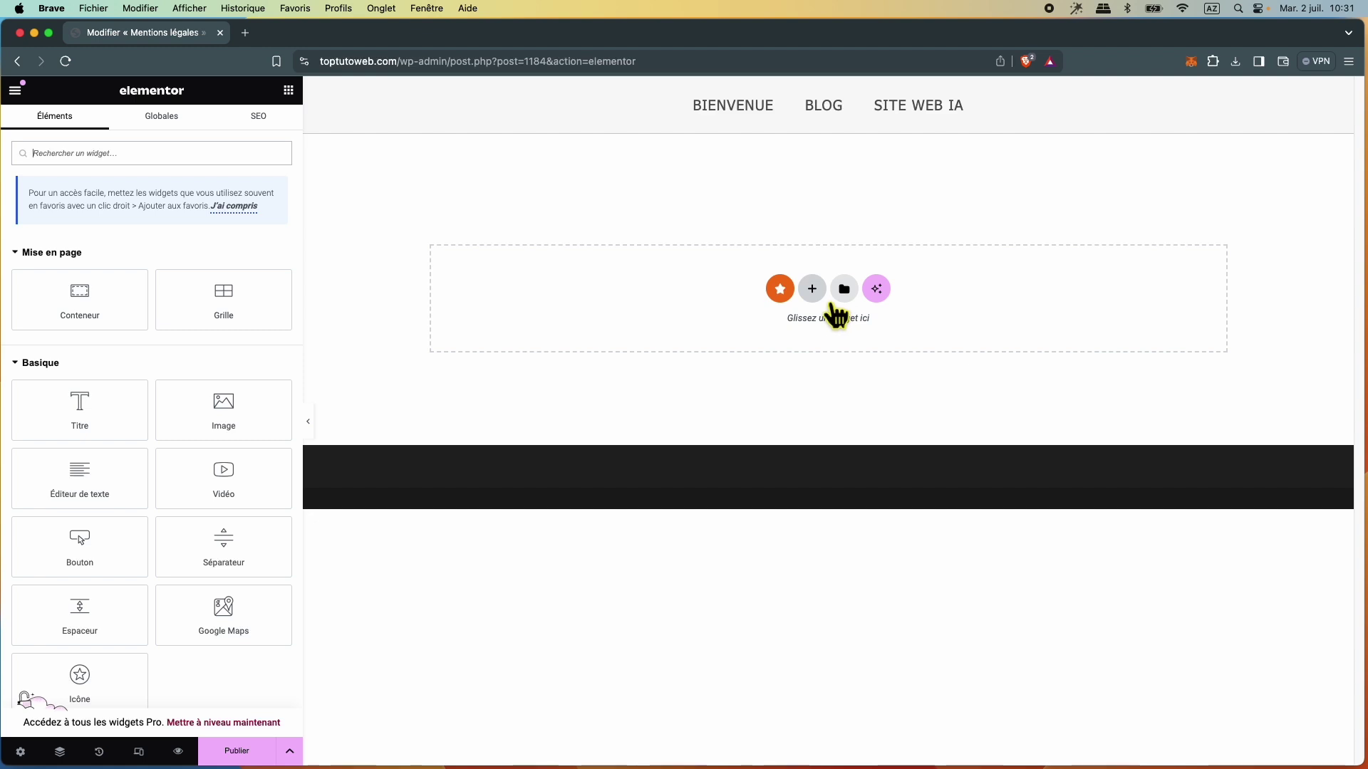
pyautogui.click(826, 299)
pyautogui.click(787, 356)
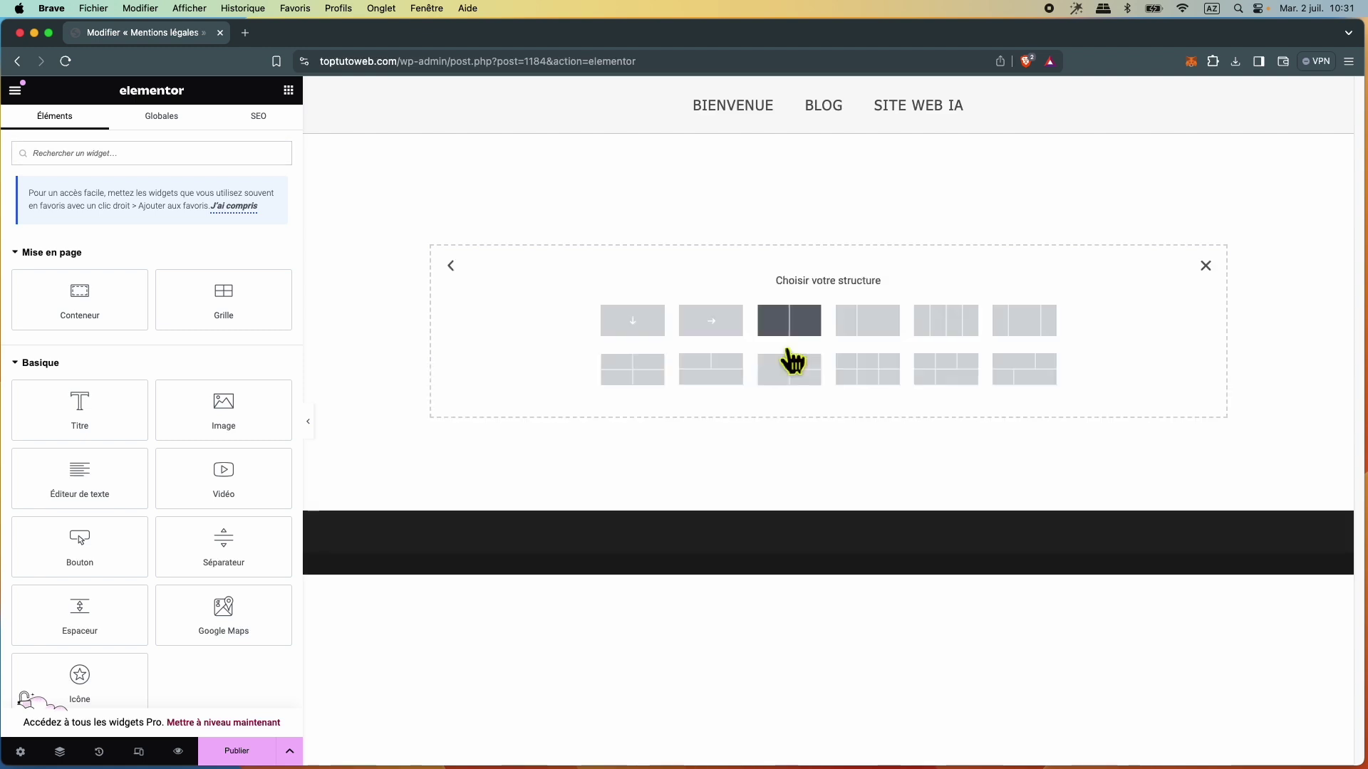
pyautogui.click(629, 324)
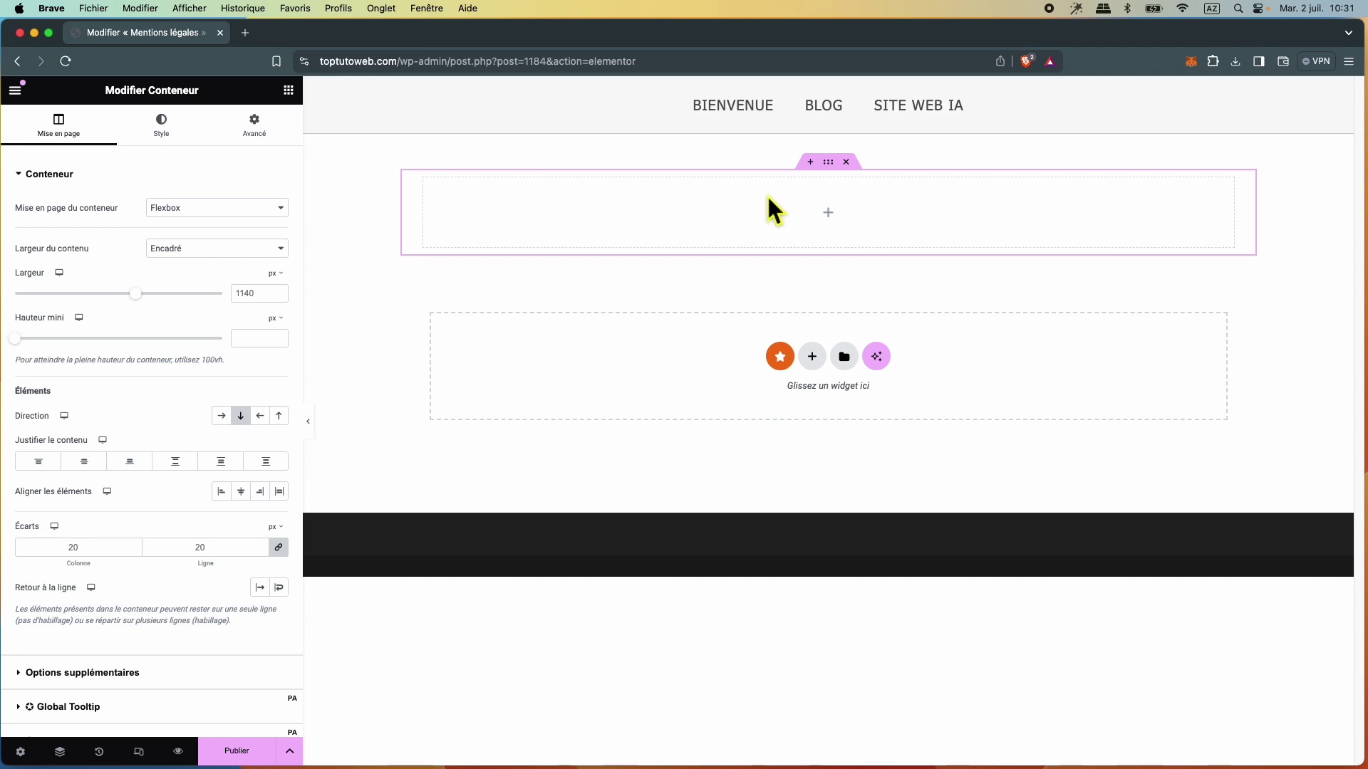
# Step: Add an Éditeur de texte widget to the container and delete its placeholder text
pyautogui.click(842, 231)
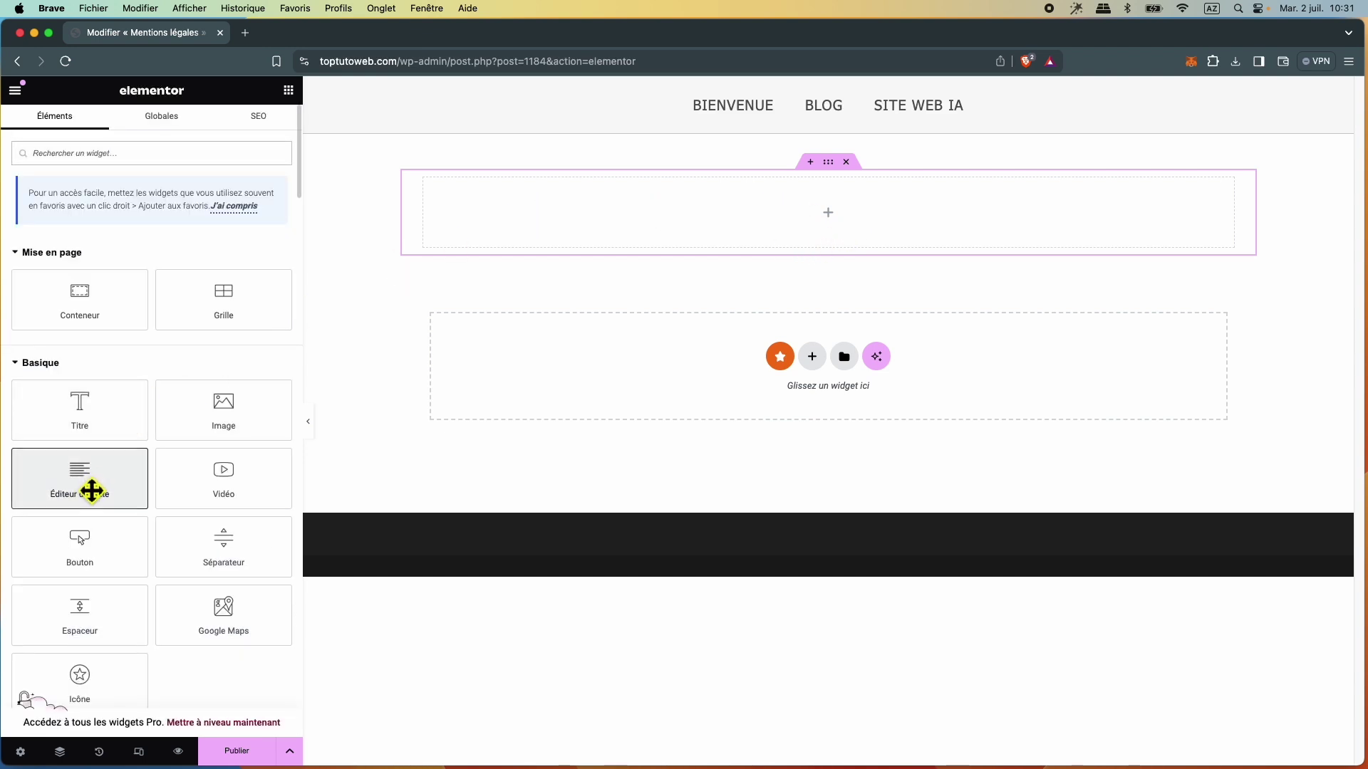
pyautogui.moveTo(92, 491); pyautogui.dragTo(785, 227)
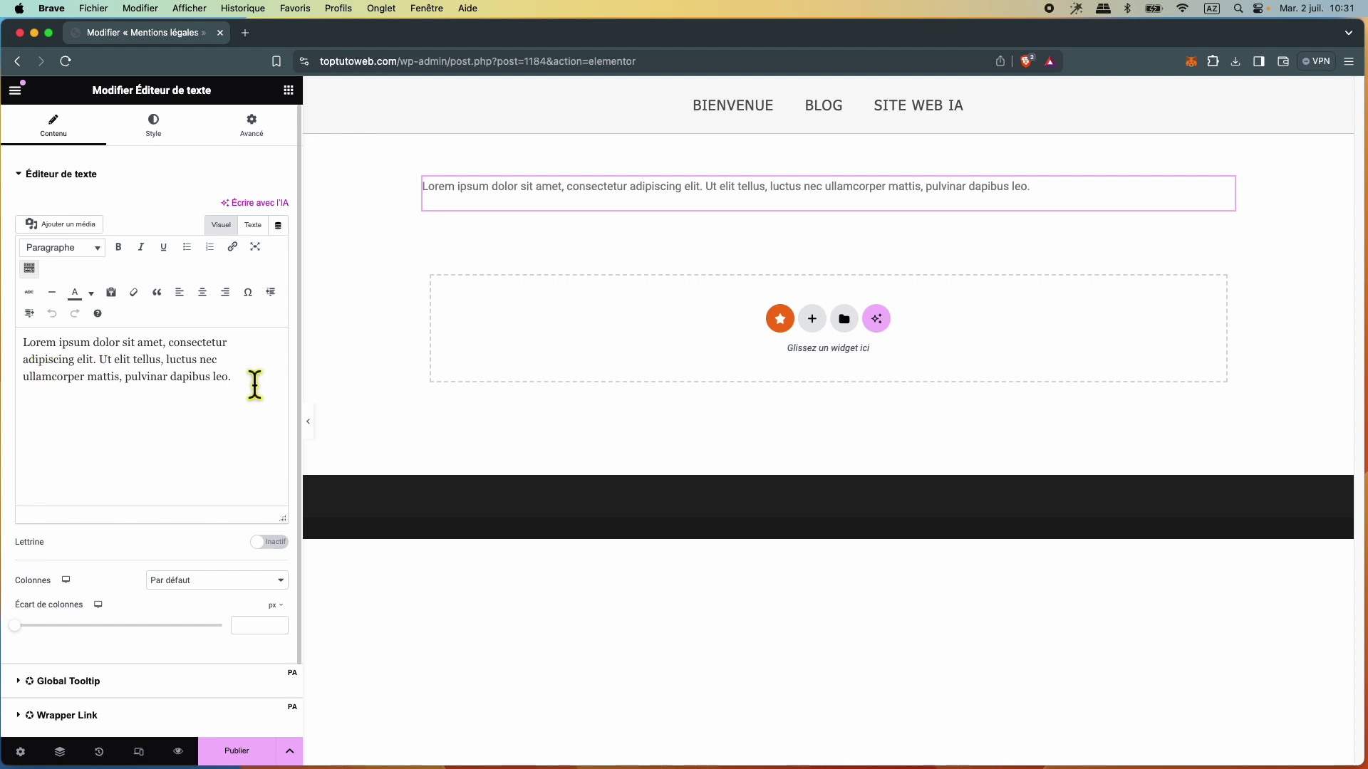
pyautogui.moveTo(243, 391); pyautogui.dragTo(28, 356)
pyautogui.press('BackSpace')
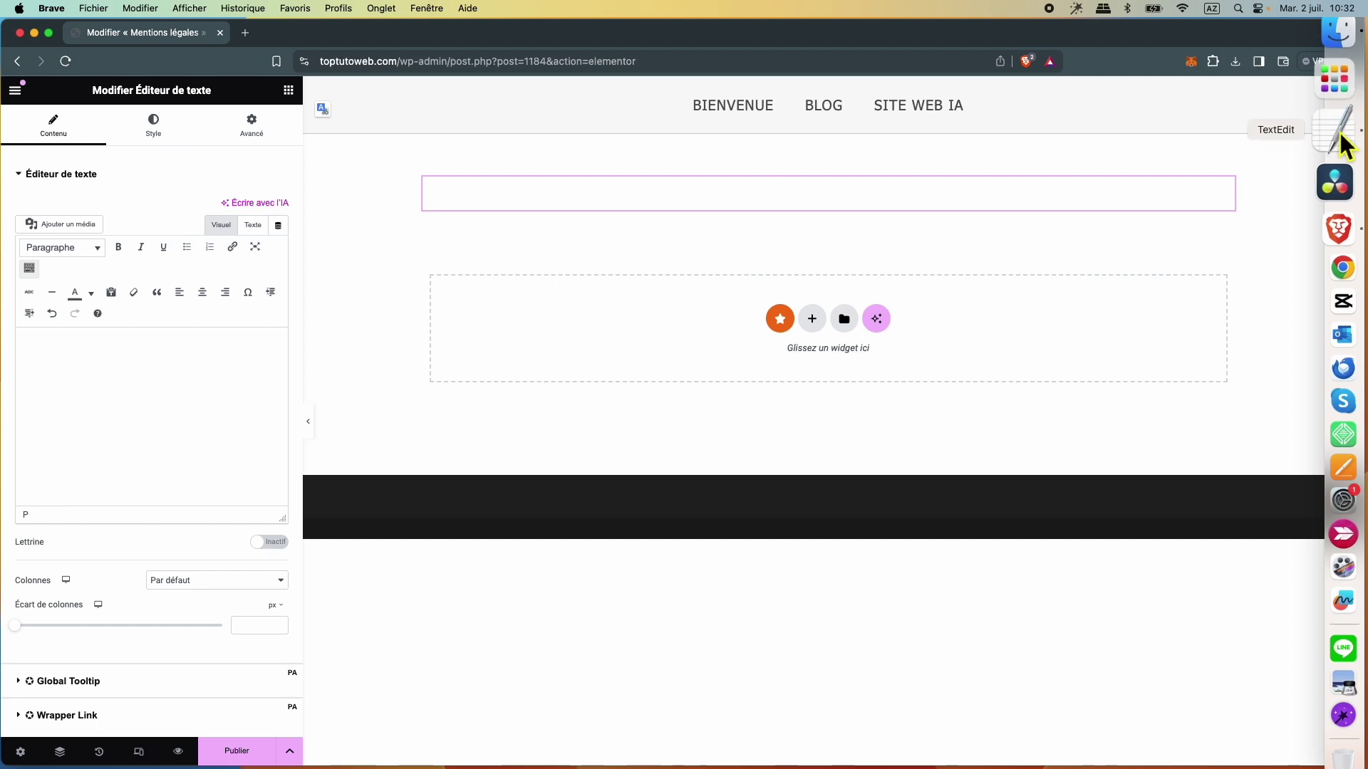
# Step: Copy the entire completed legal notices text from the TextEdit document and paste it into the empty Éditeur de texte widget in Elementor
pyautogui.click(1354, 139)
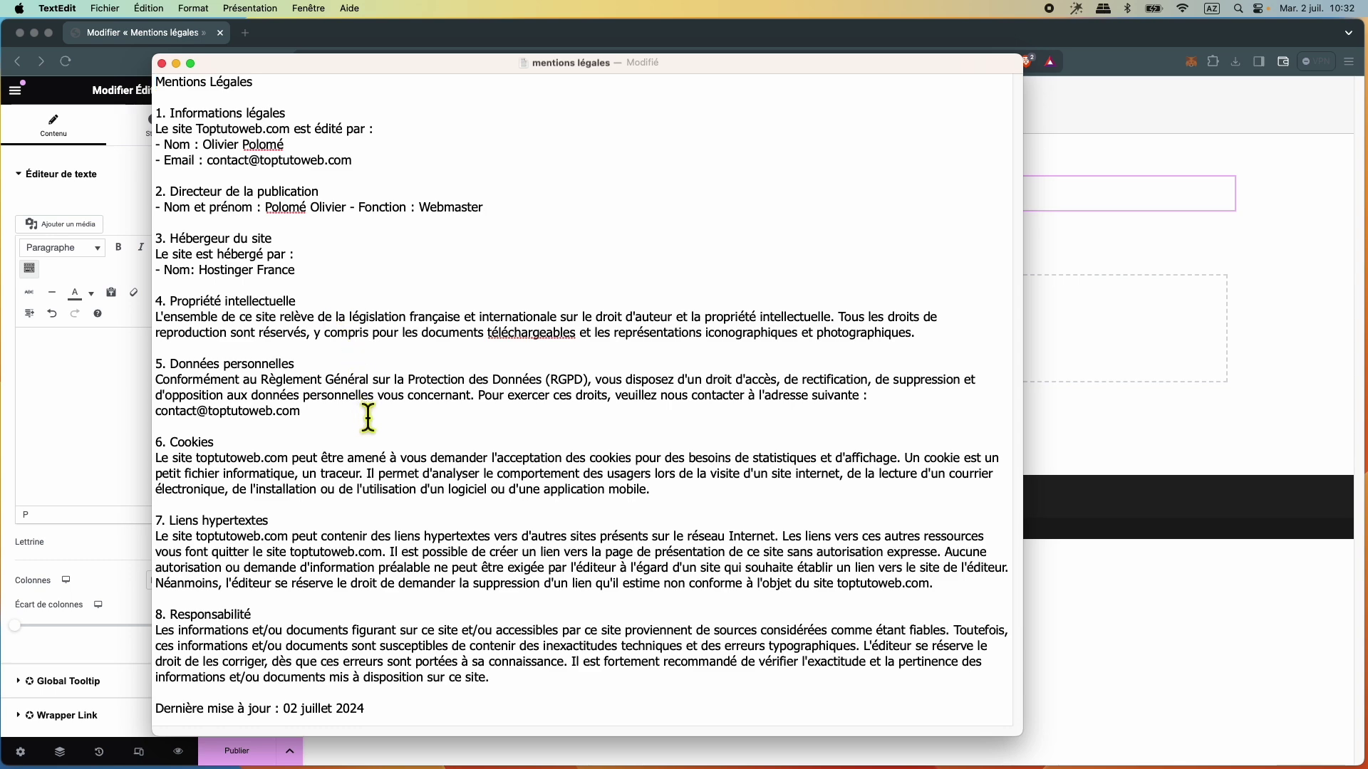
pyautogui.moveTo(382, 724); pyautogui.dragTo(200, 14)
pyautogui.rightClick(224, 148)
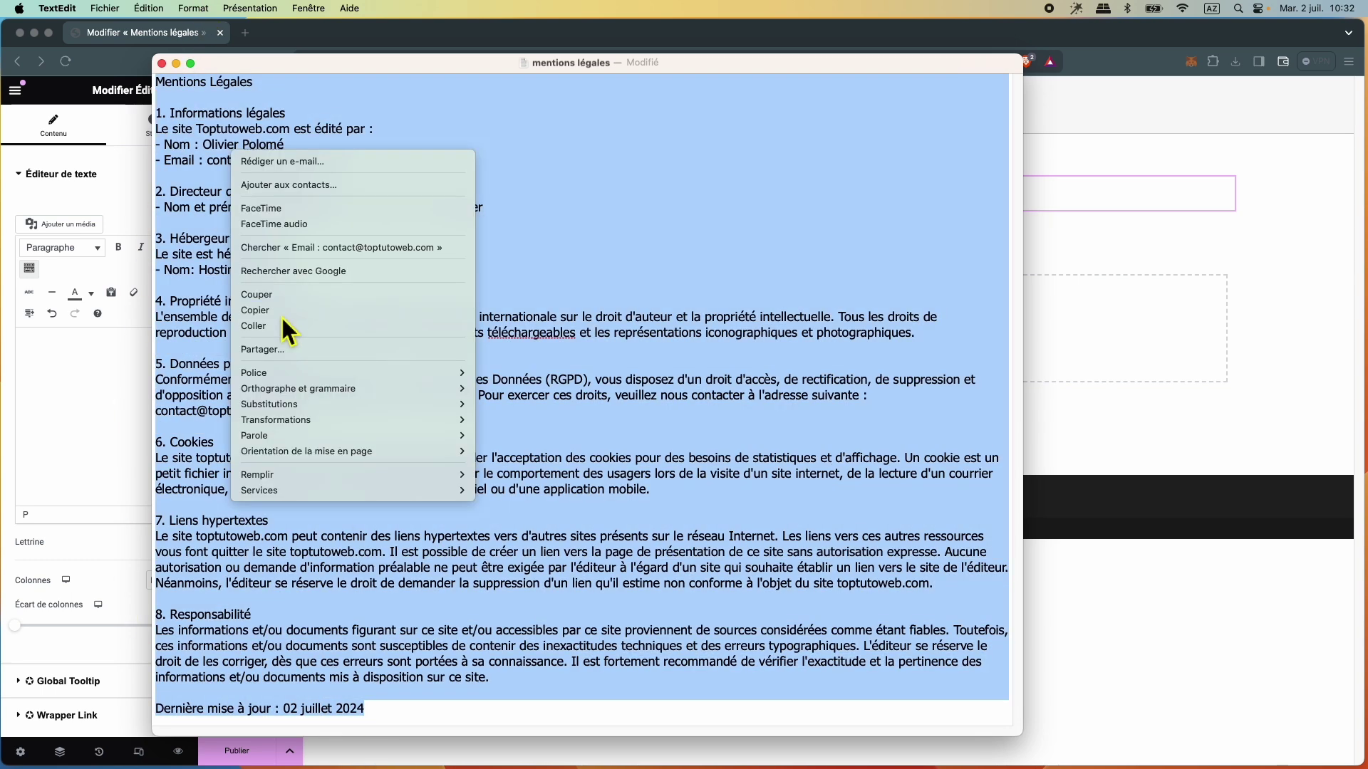
pyautogui.click(281, 315)
pyautogui.click(46, 361)
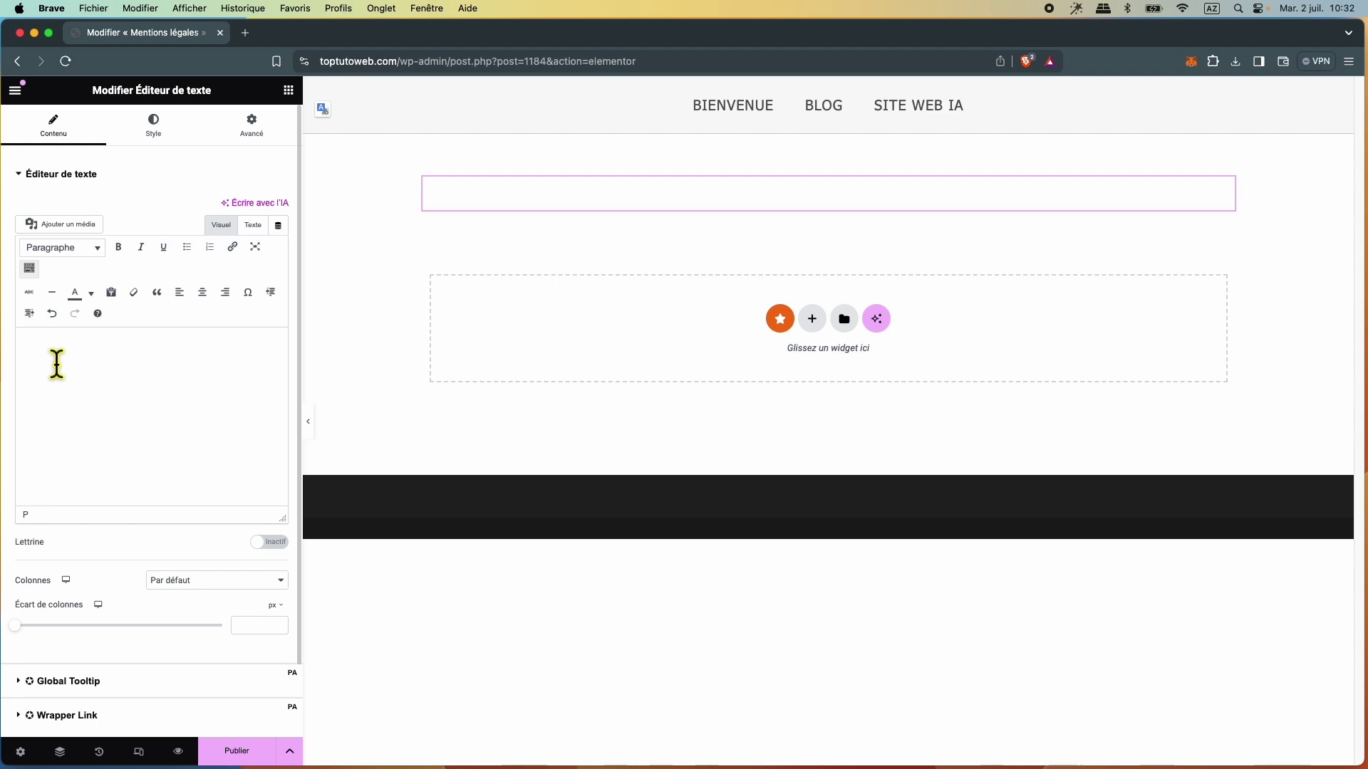
pyautogui.rightClick(29, 344)
pyautogui.click(53, 446)
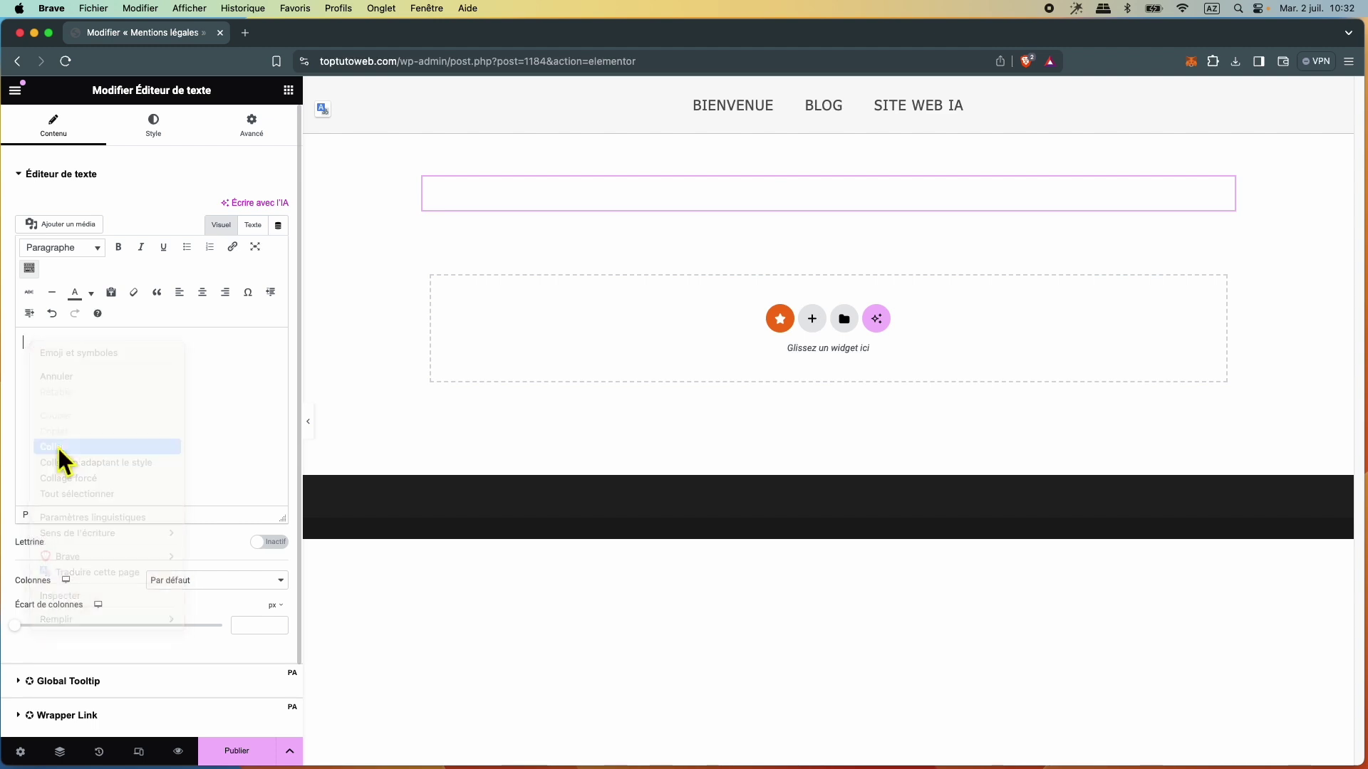
pyautogui.scroll(20, 144, 429)
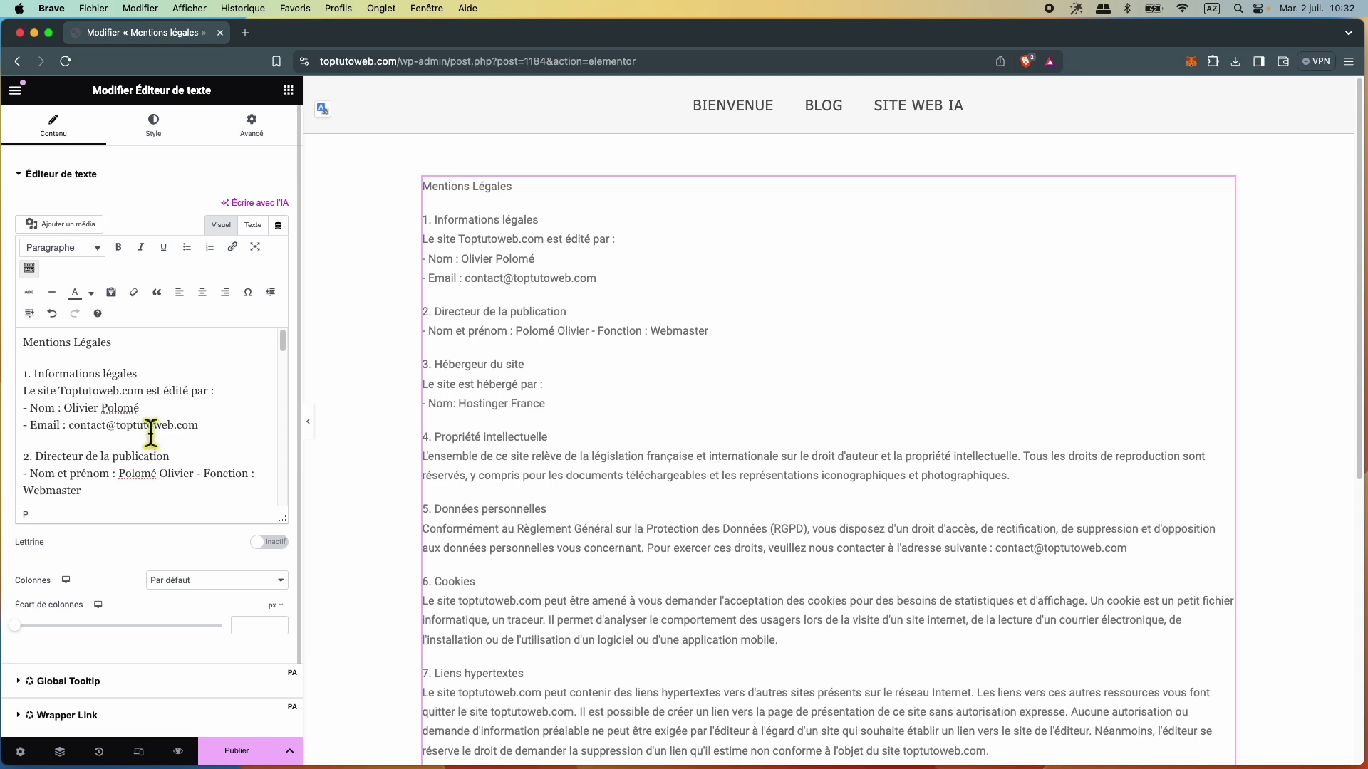
# Step: Justify the text widget's content and set its text colour to black
pyautogui.click(169, 151)
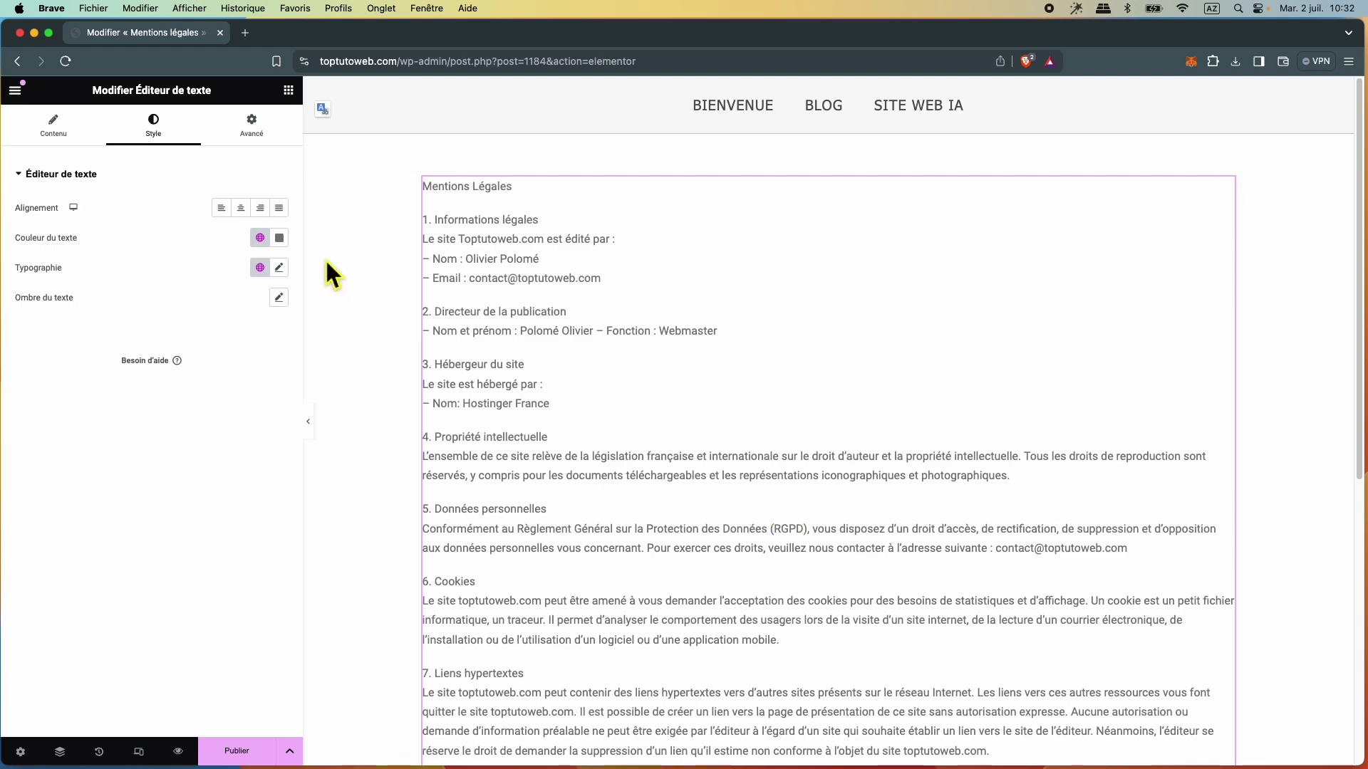
pyautogui.click(279, 208)
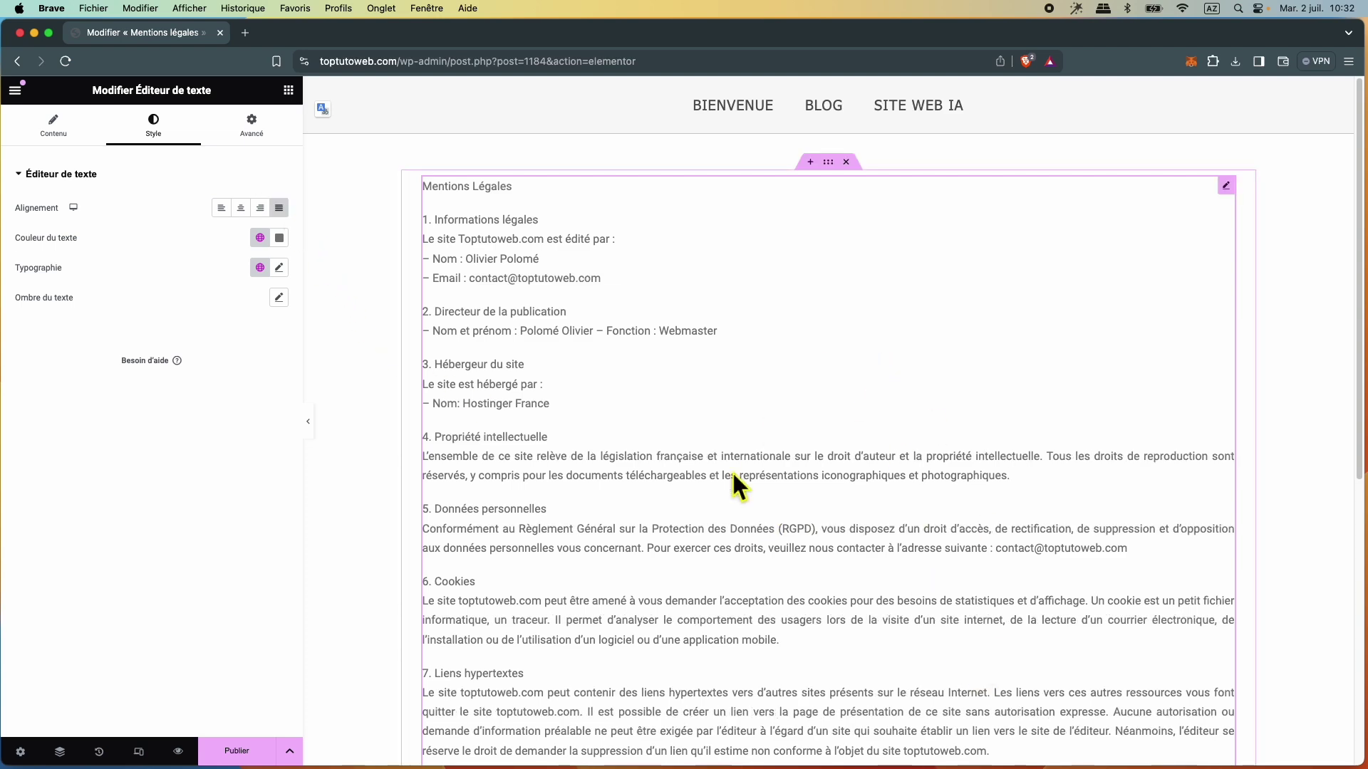
pyautogui.click(280, 238)
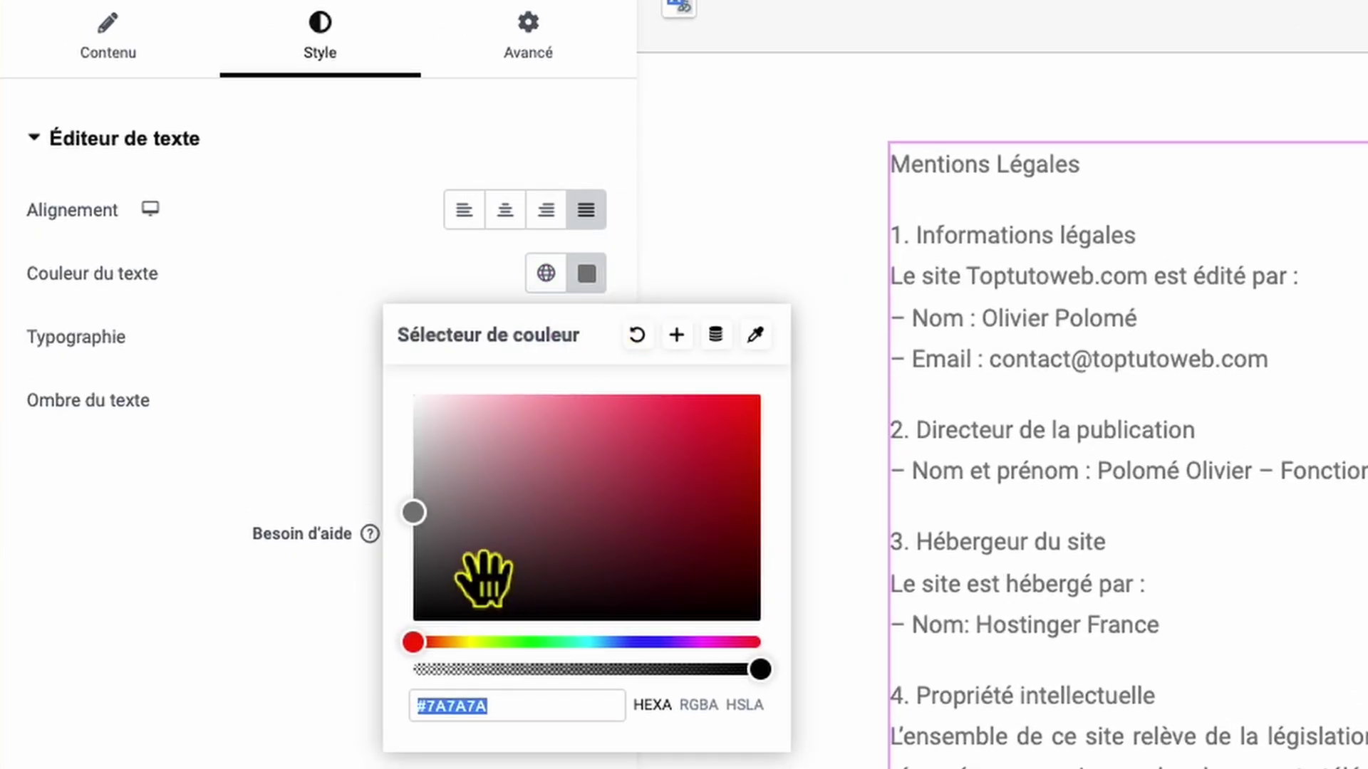
pyautogui.moveTo(453, 569); pyautogui.dragTo(415, 678)
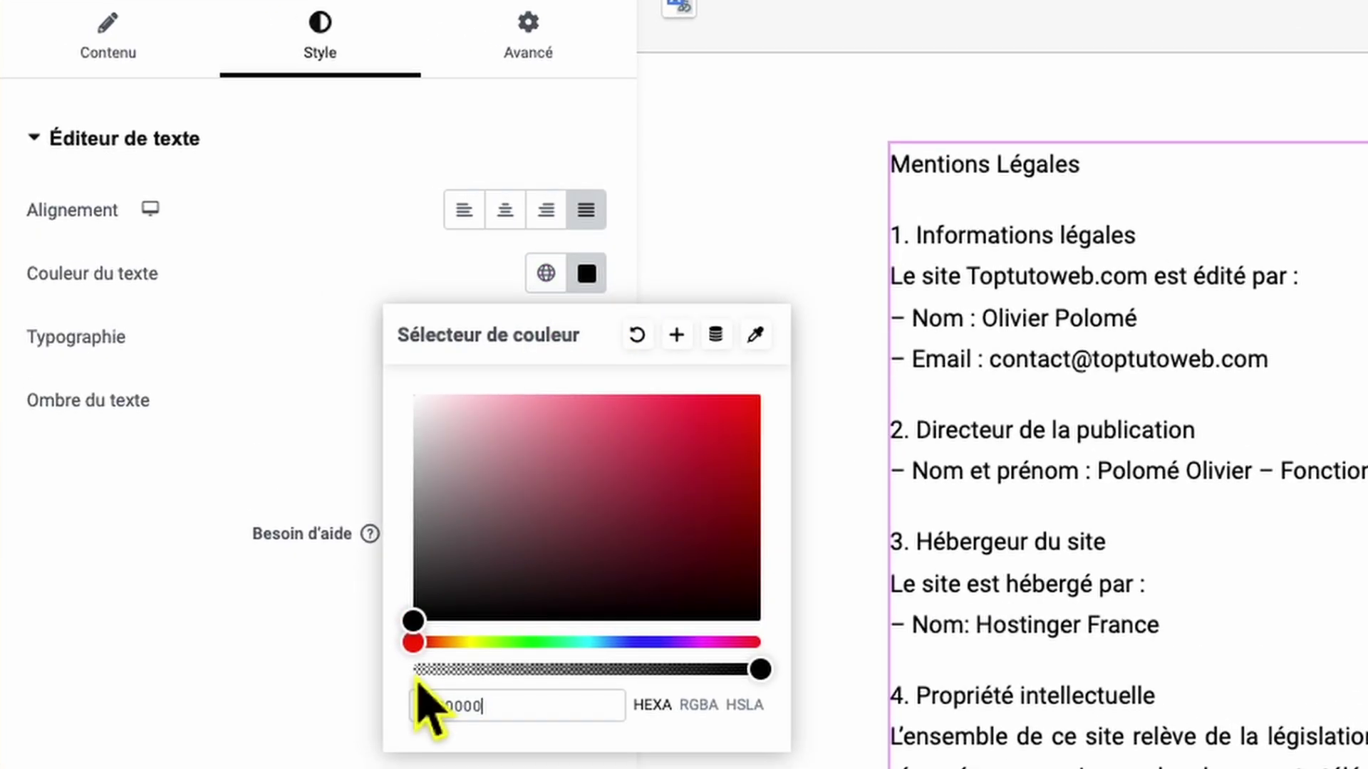
pyautogui.click(282, 641)
# Step: Set the text widget's typography to the Tahoma family with a size of 18 px
pyautogui.click(602, 346)
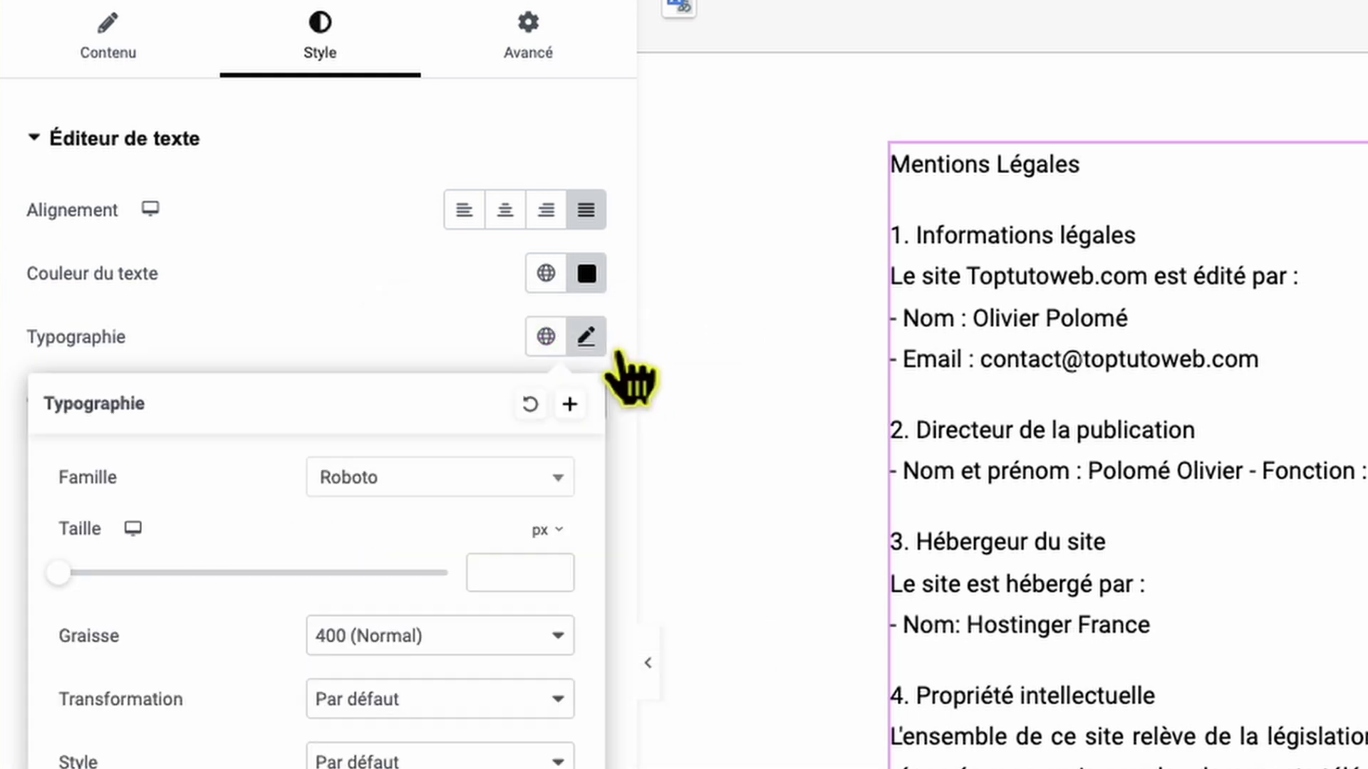
pyautogui.click(465, 492)
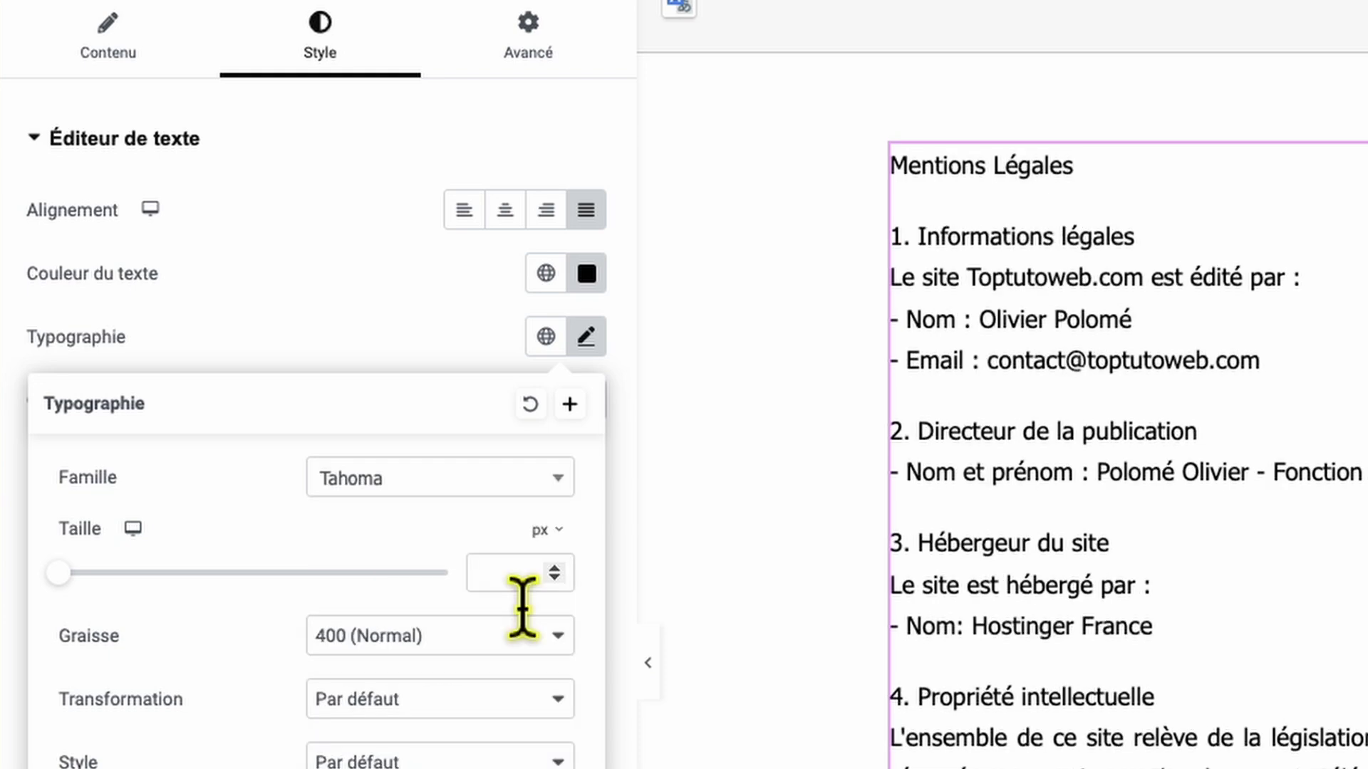
pyautogui.click(523, 607)
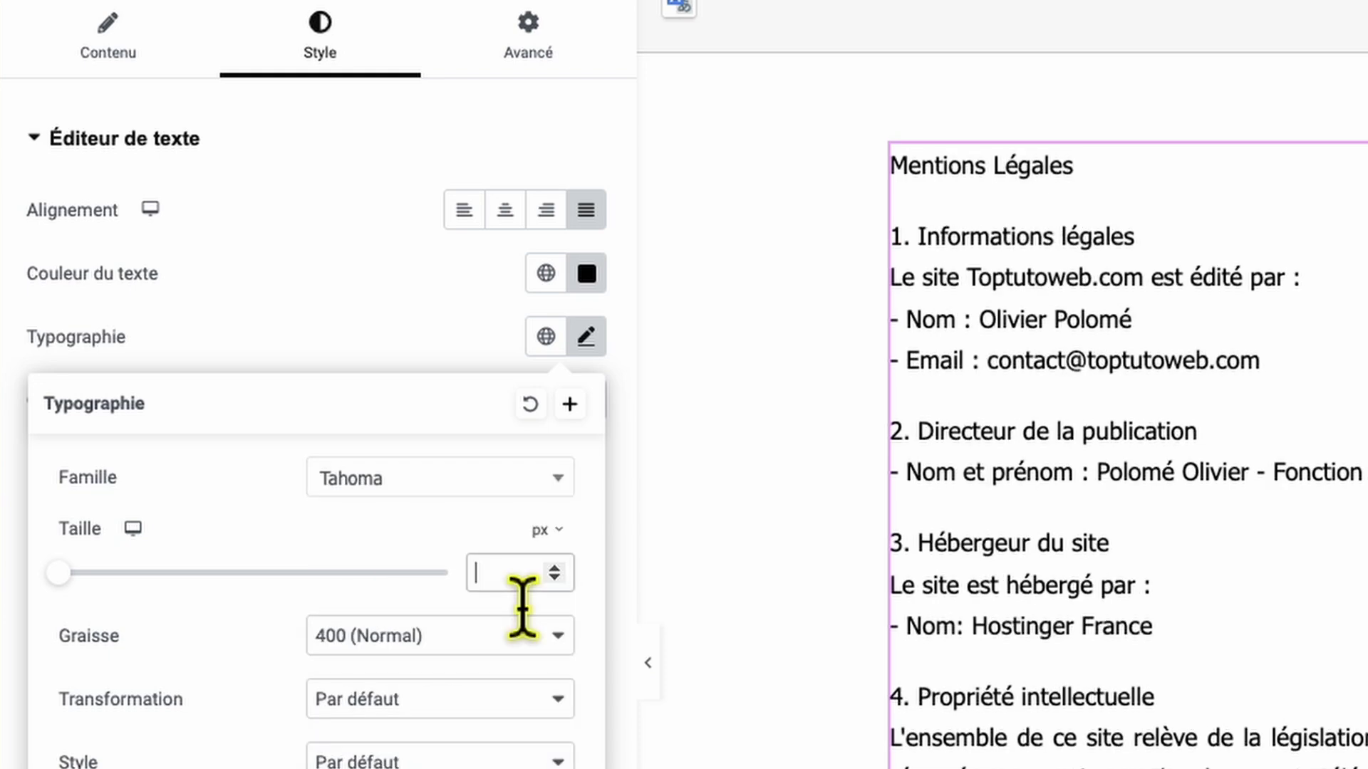
pyautogui.write('18')
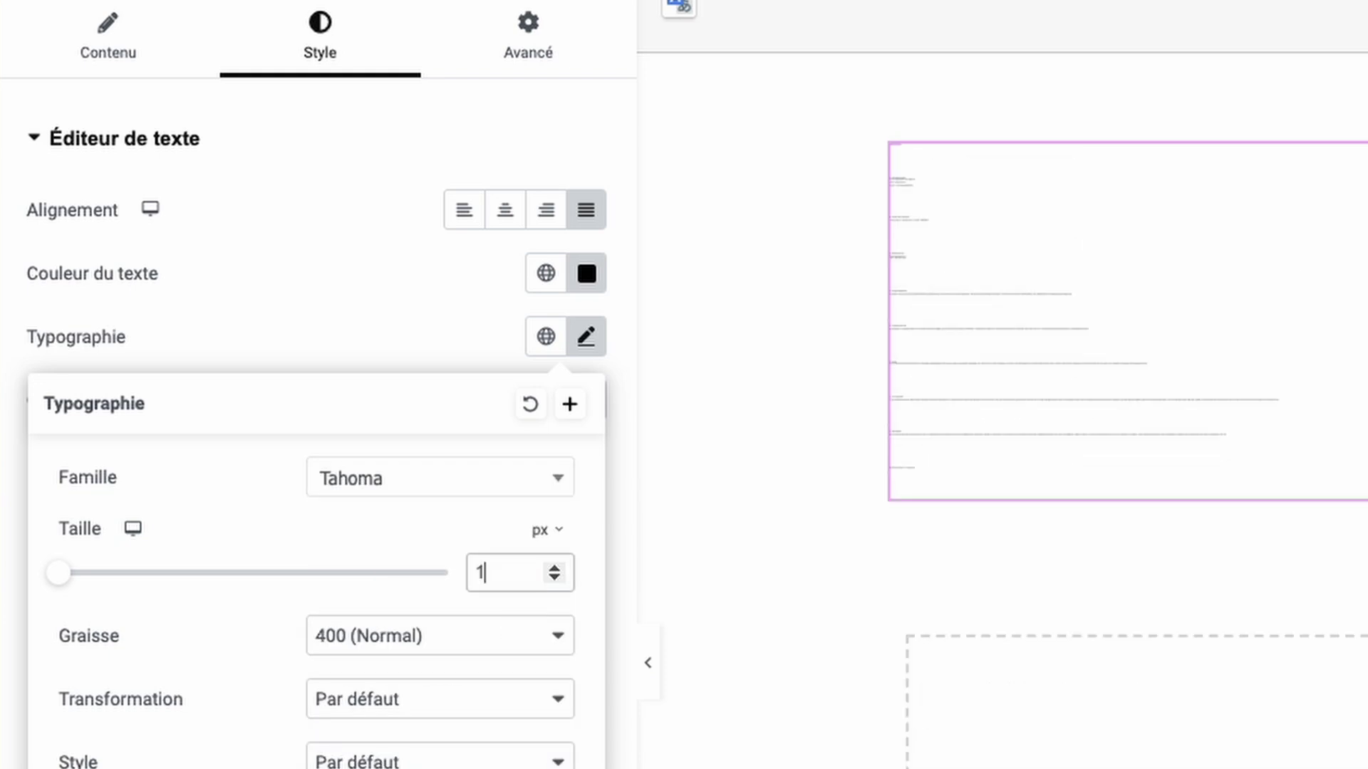
pyautogui.click(459, 768)
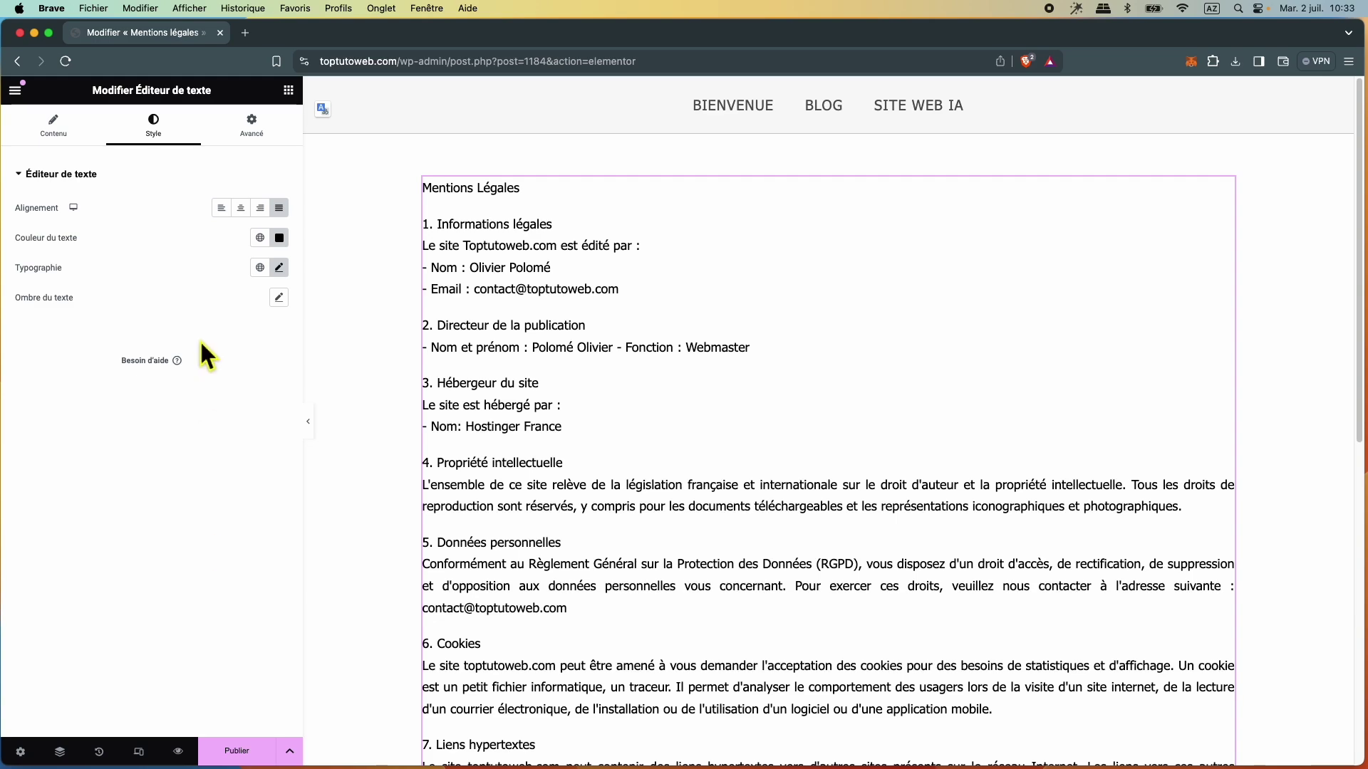
# Step: Format the "Mentions Légales" line as Titre 2 and append "Toptutoweb" to it
pyautogui.click(84, 138)
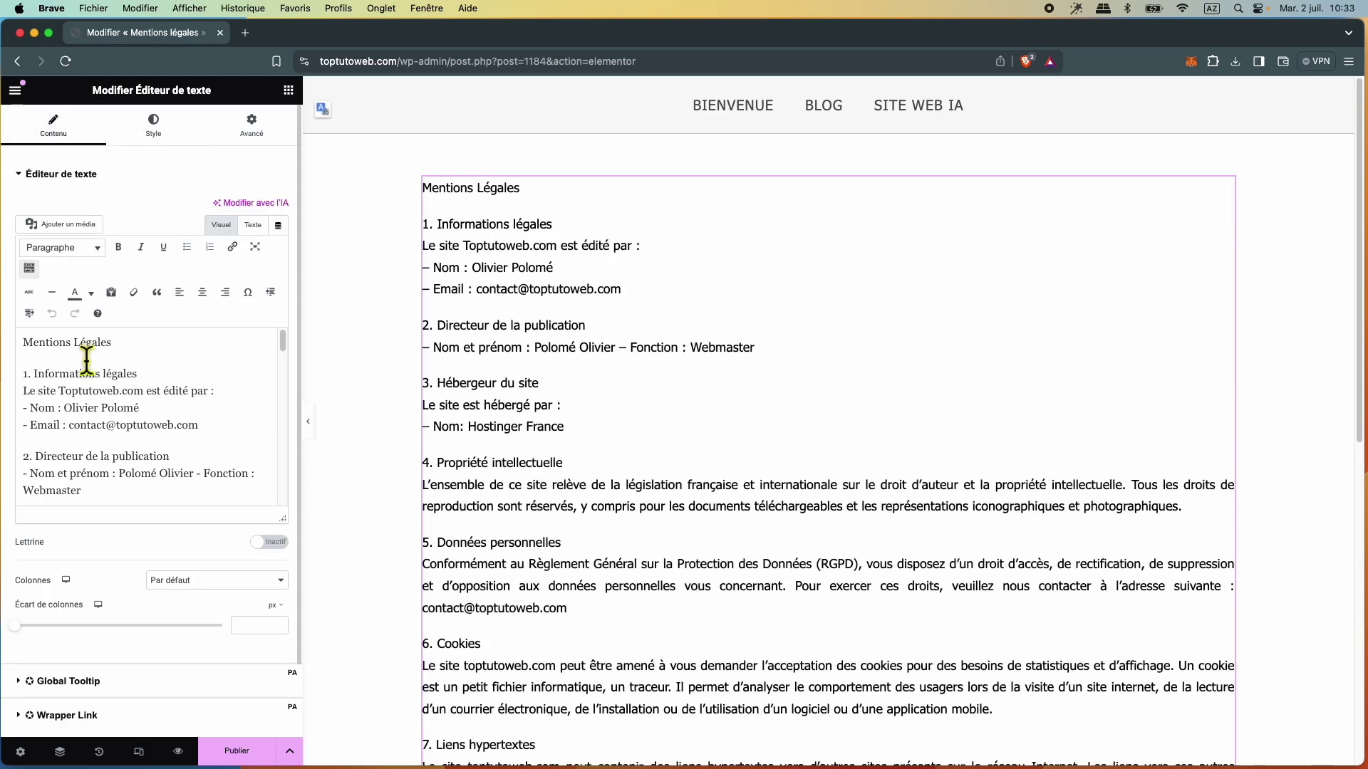
pyautogui.click(71, 348)
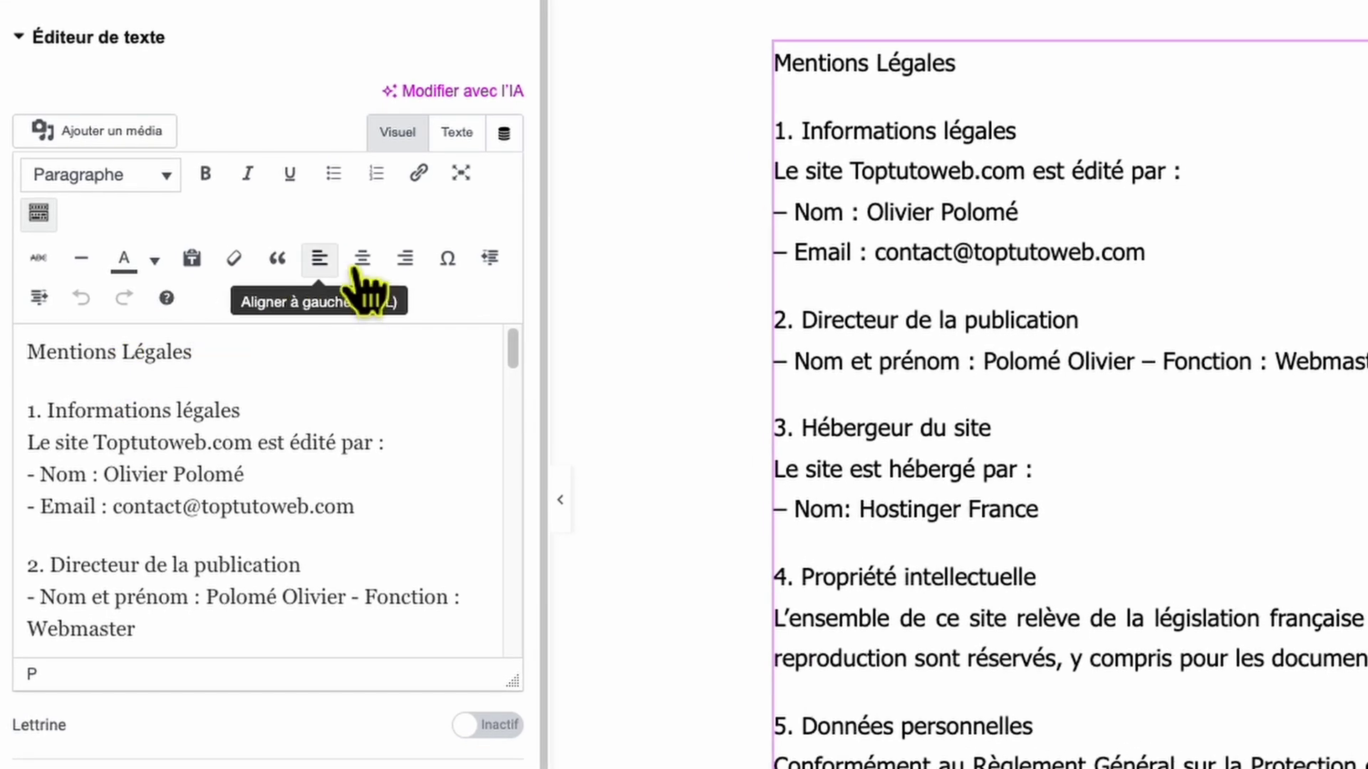
pyautogui.click(132, 191)
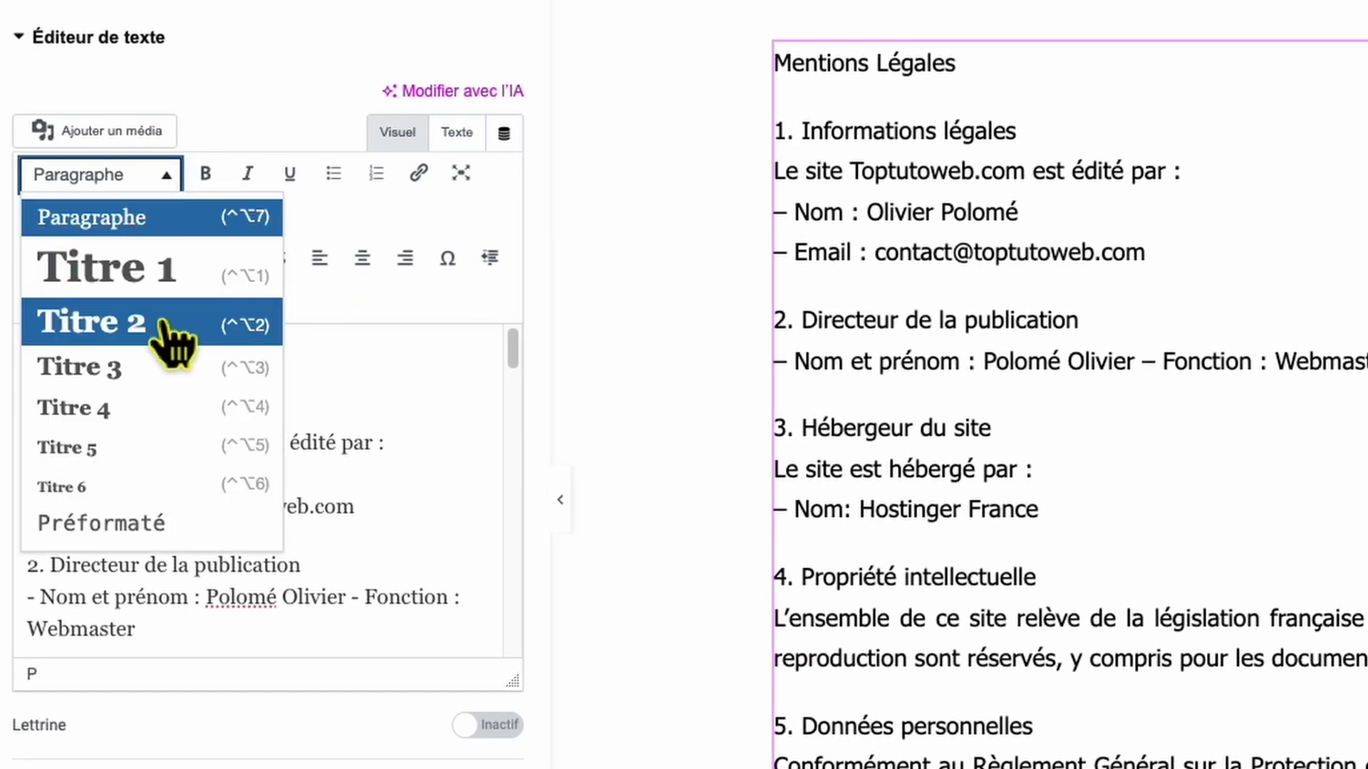
pyautogui.click(169, 360)
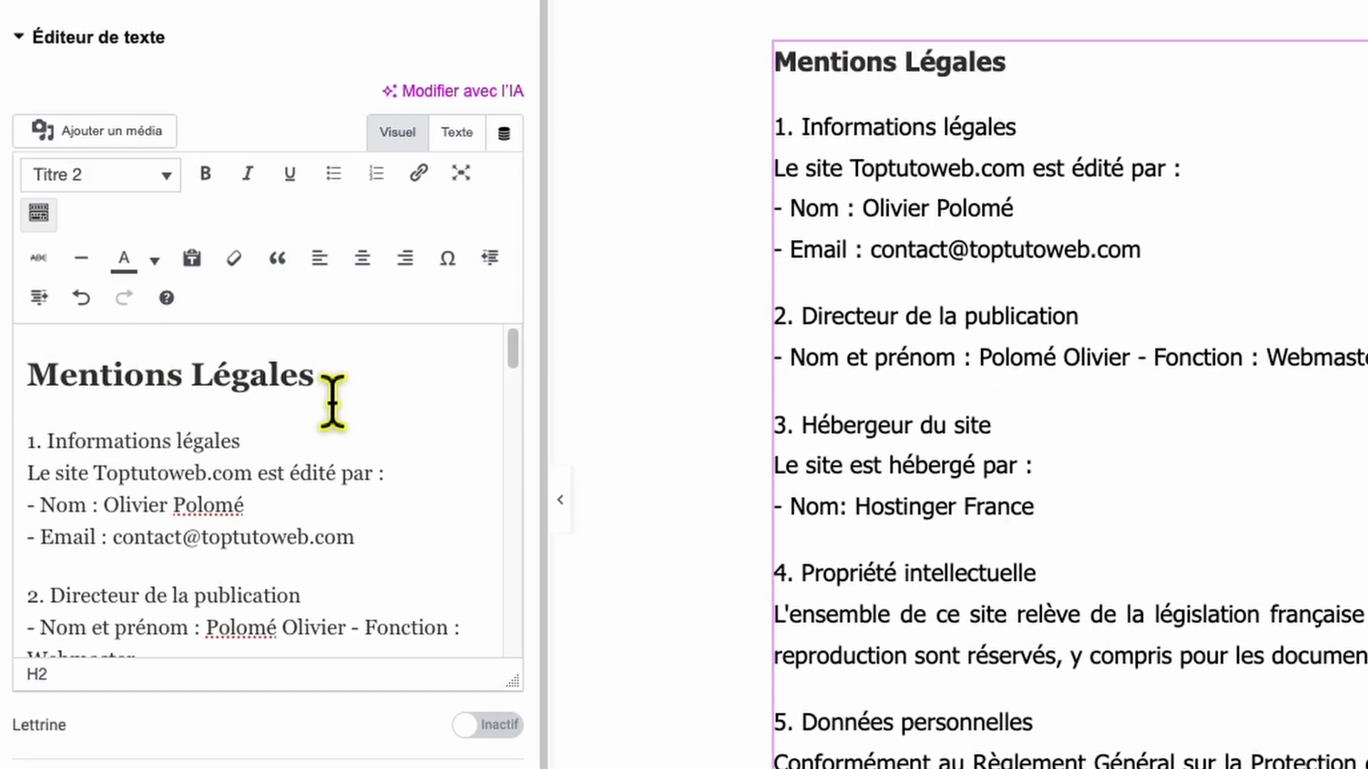
pyautogui.click(330, 400)
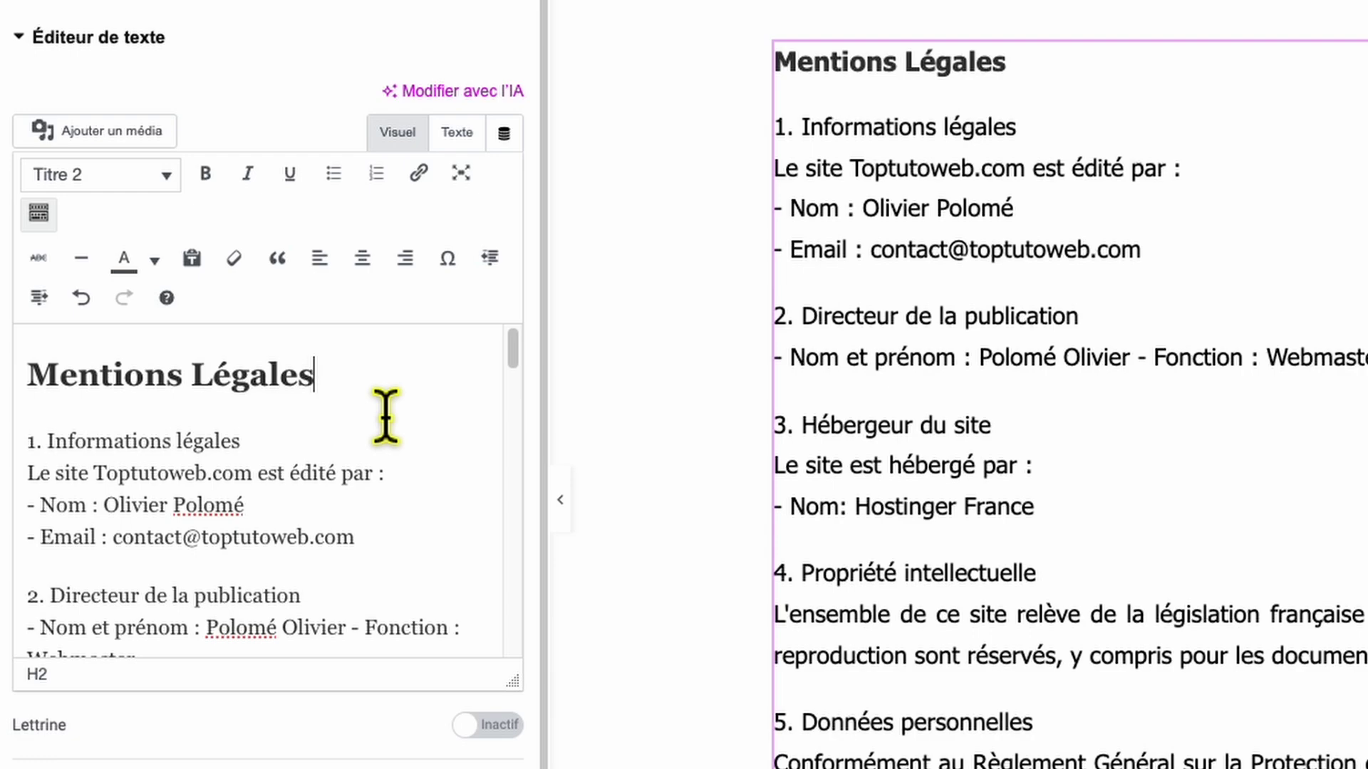
pyautogui.write('Toptutoweb')
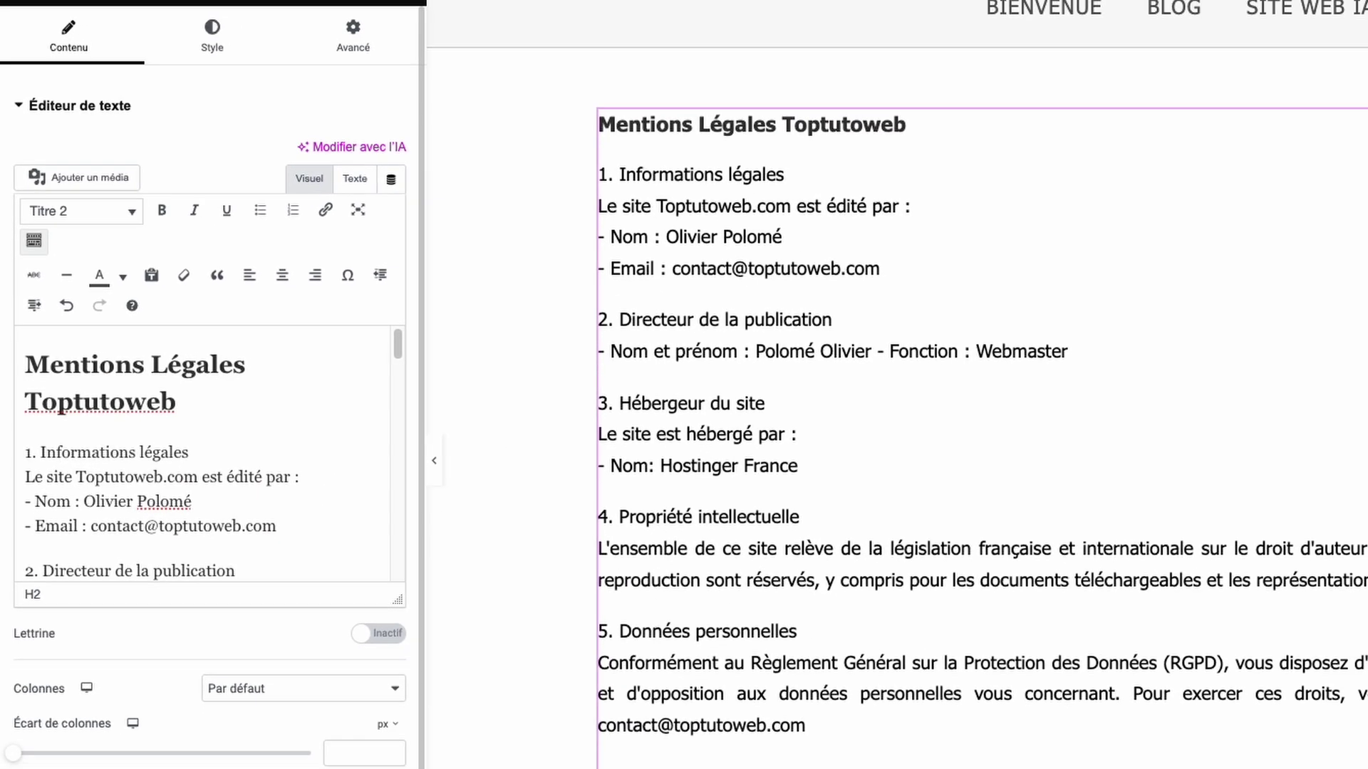
# Step: Publish the Elementor page, exit to the WordPress editor and update the page there
pyautogui.click(257, 760)
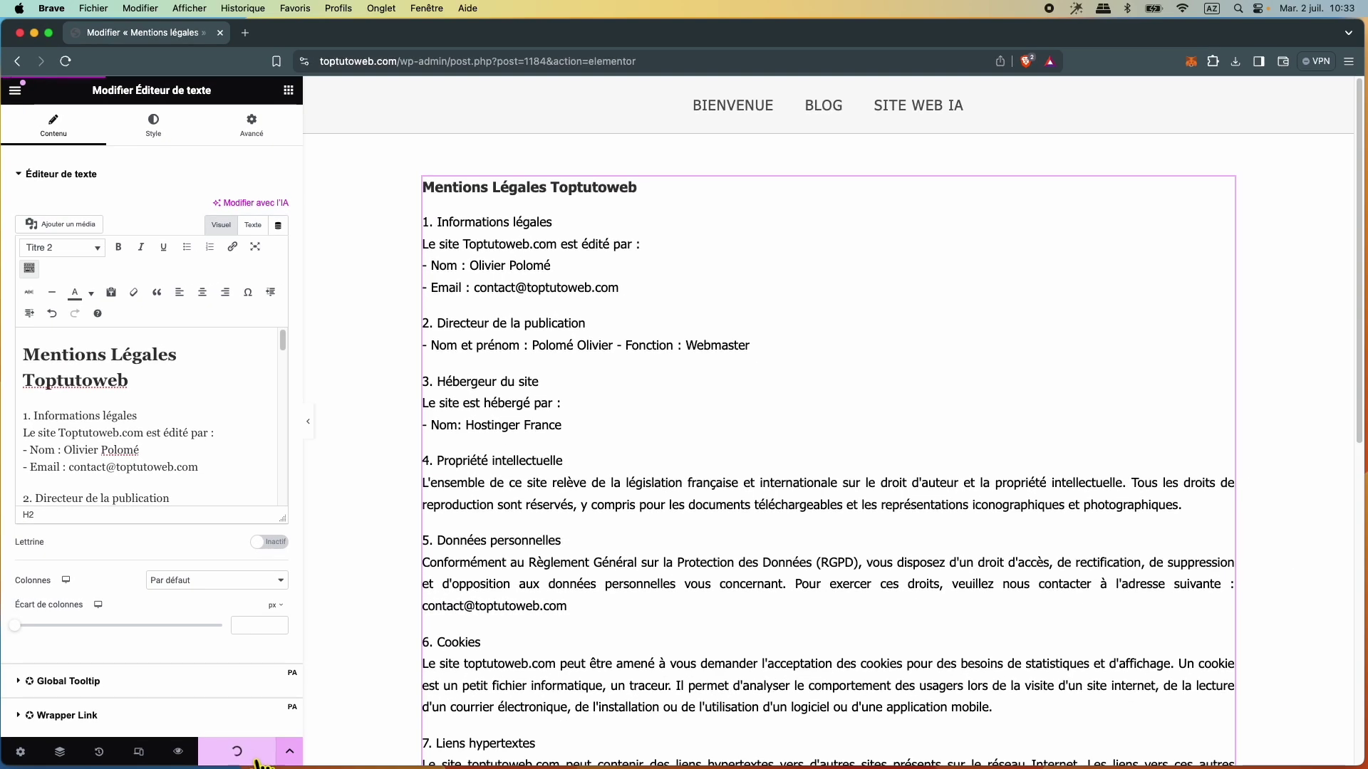
pyautogui.click(15, 89)
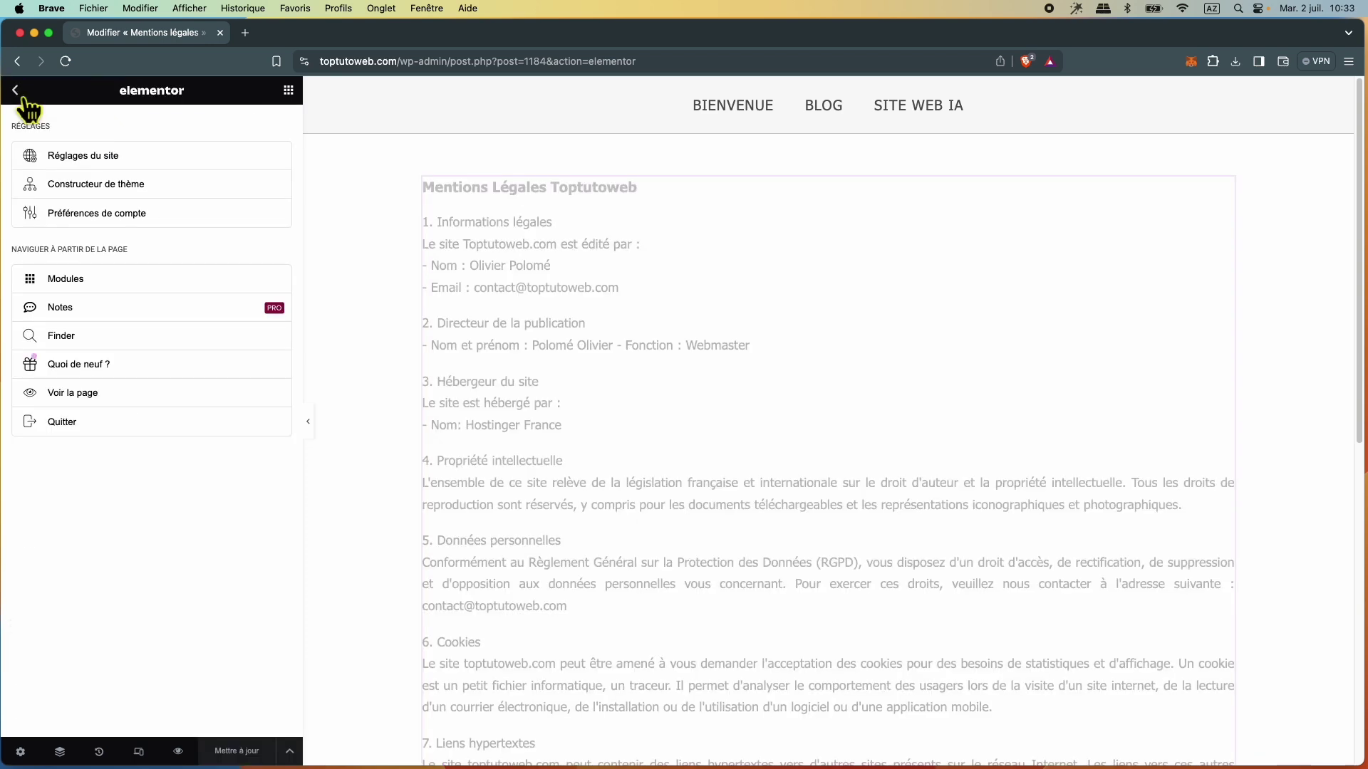
pyautogui.click(89, 442)
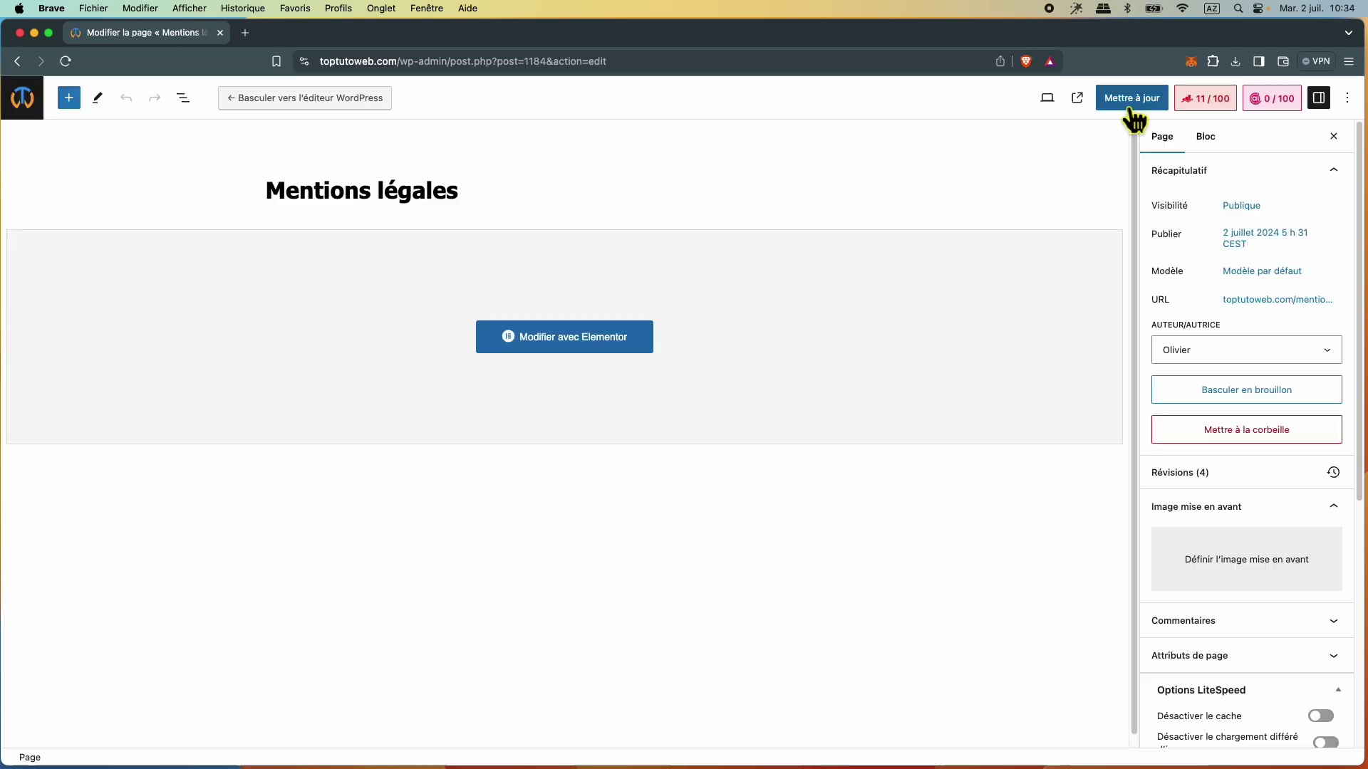
pyautogui.click(1117, 100)
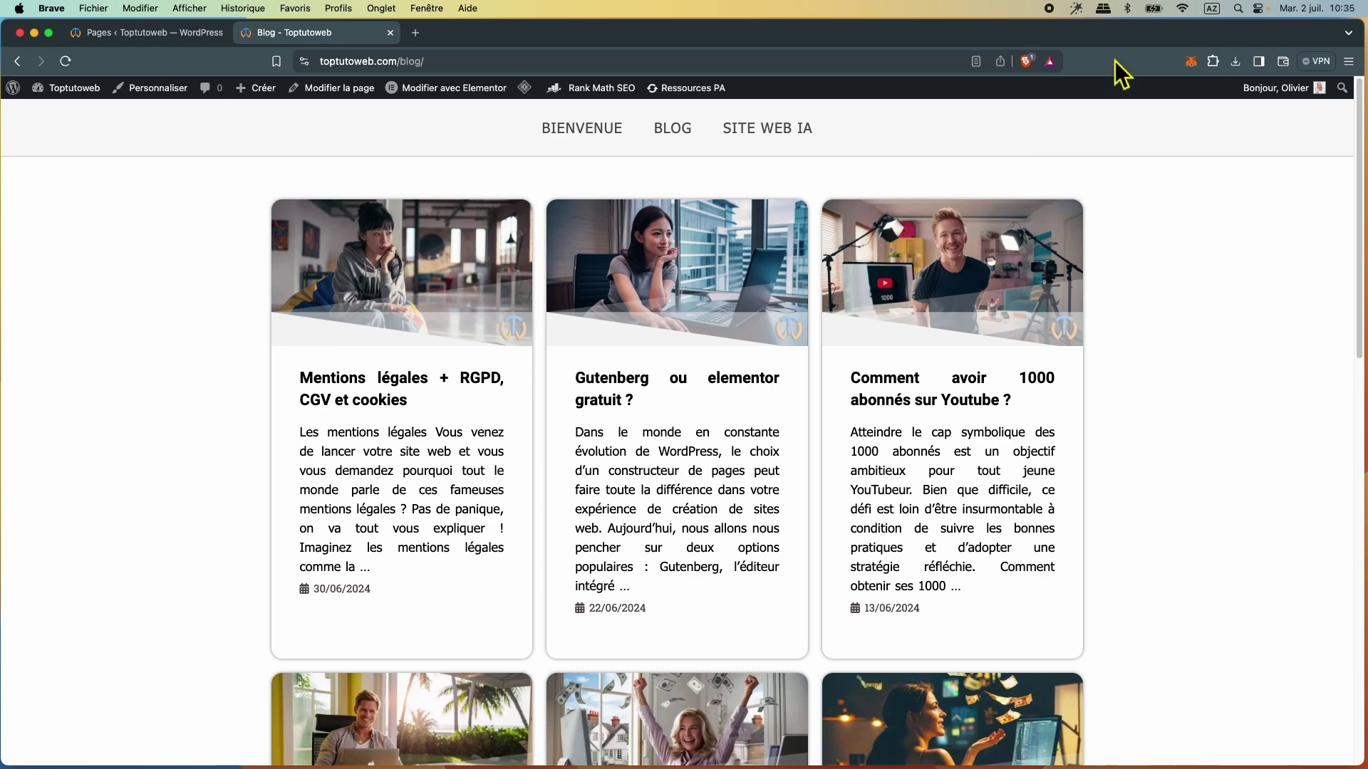
# Step: Check the footer of the site's blog page, and open the menu management page in the WordPress dashboard
pyautogui.scroll(-10, 1114, 391)
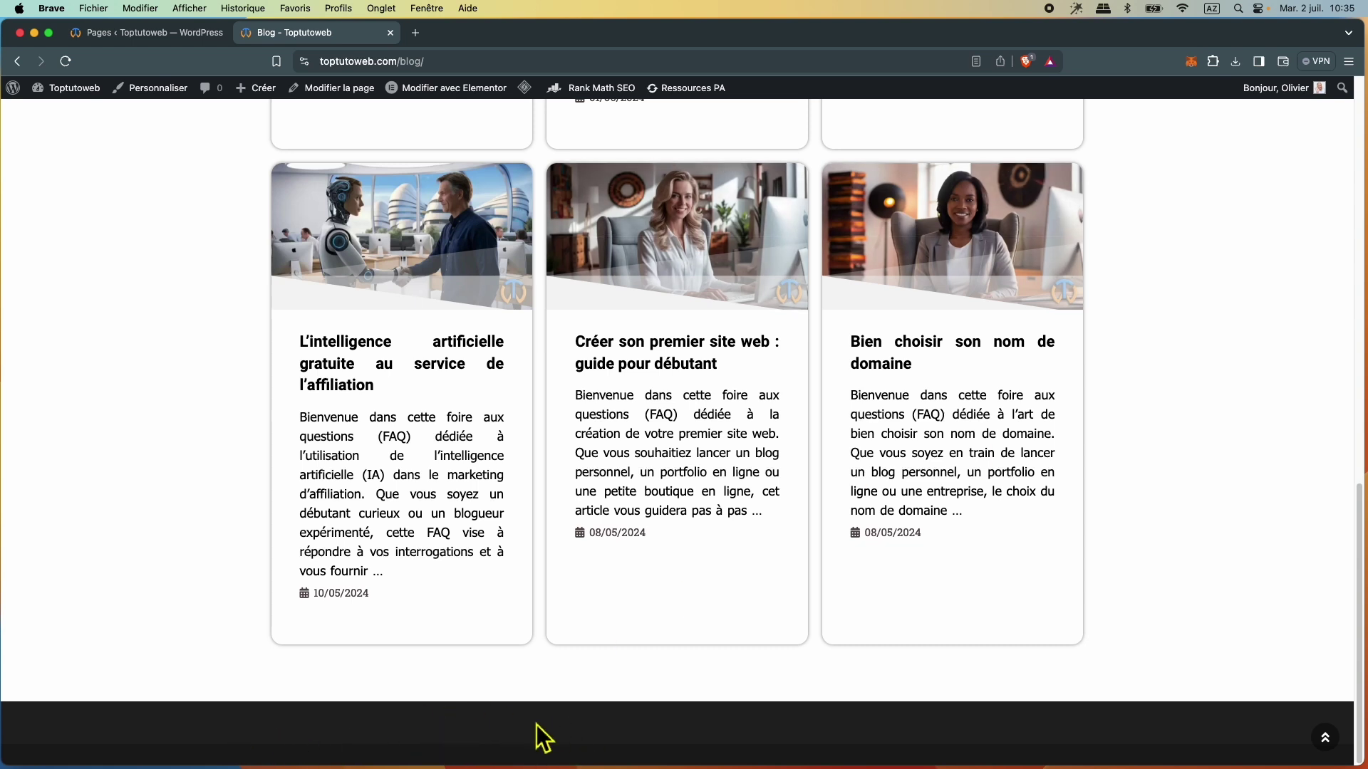
pyautogui.click(135, 34)
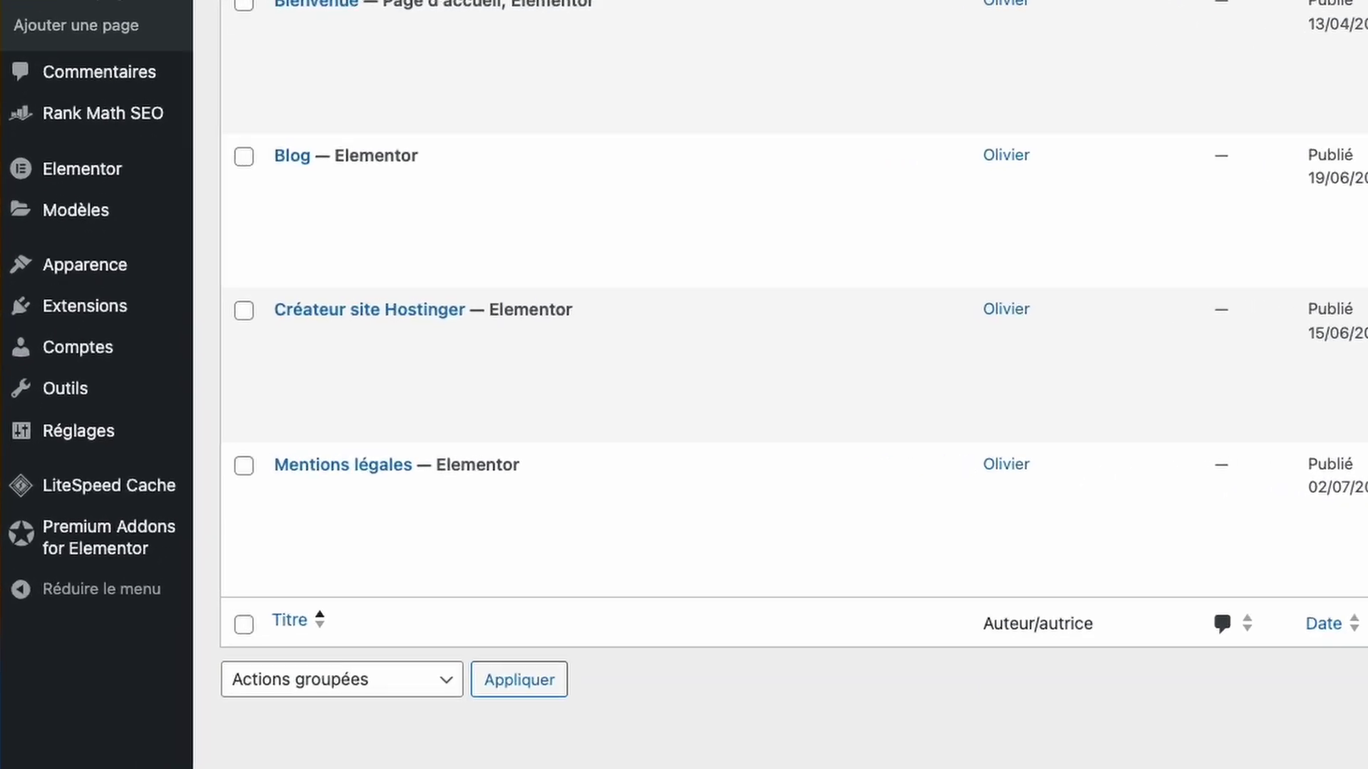
pyautogui.moveTo(124, 270)
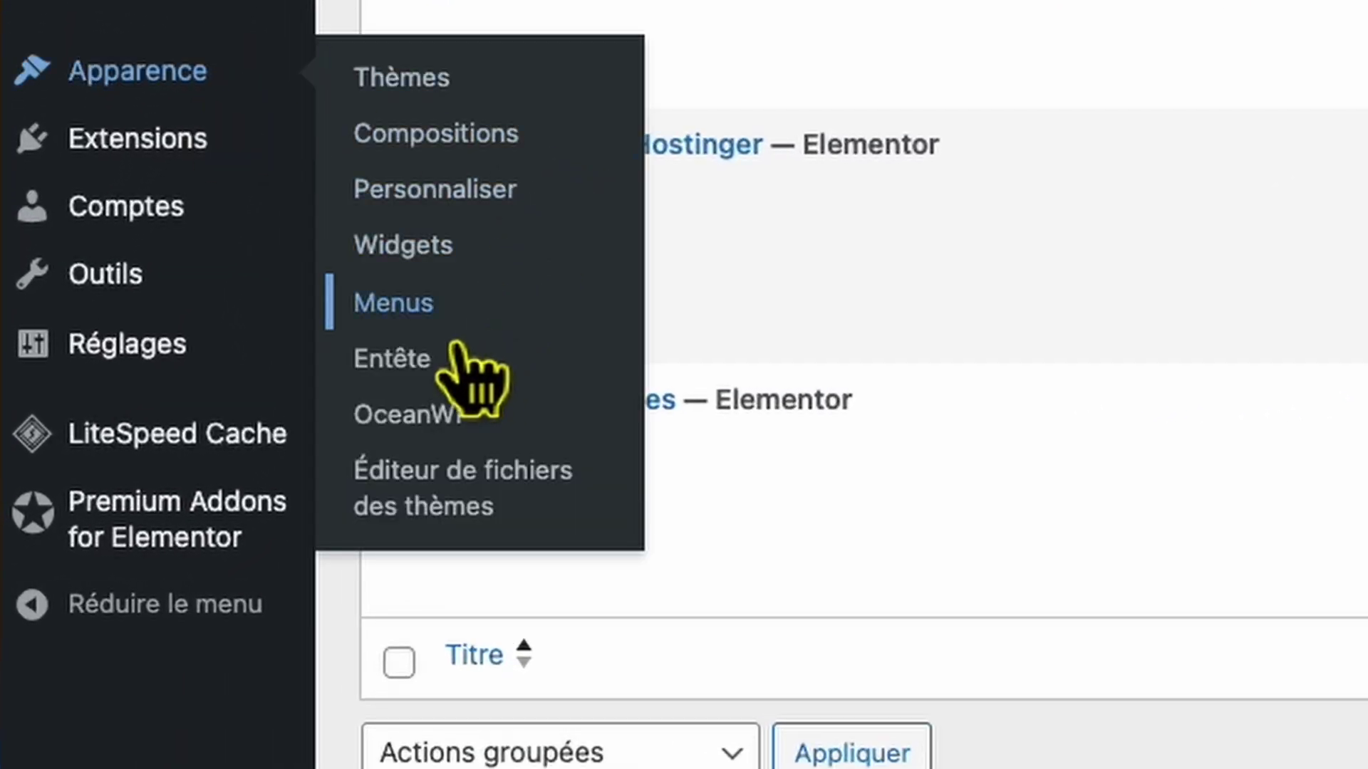
pyautogui.click(427, 306)
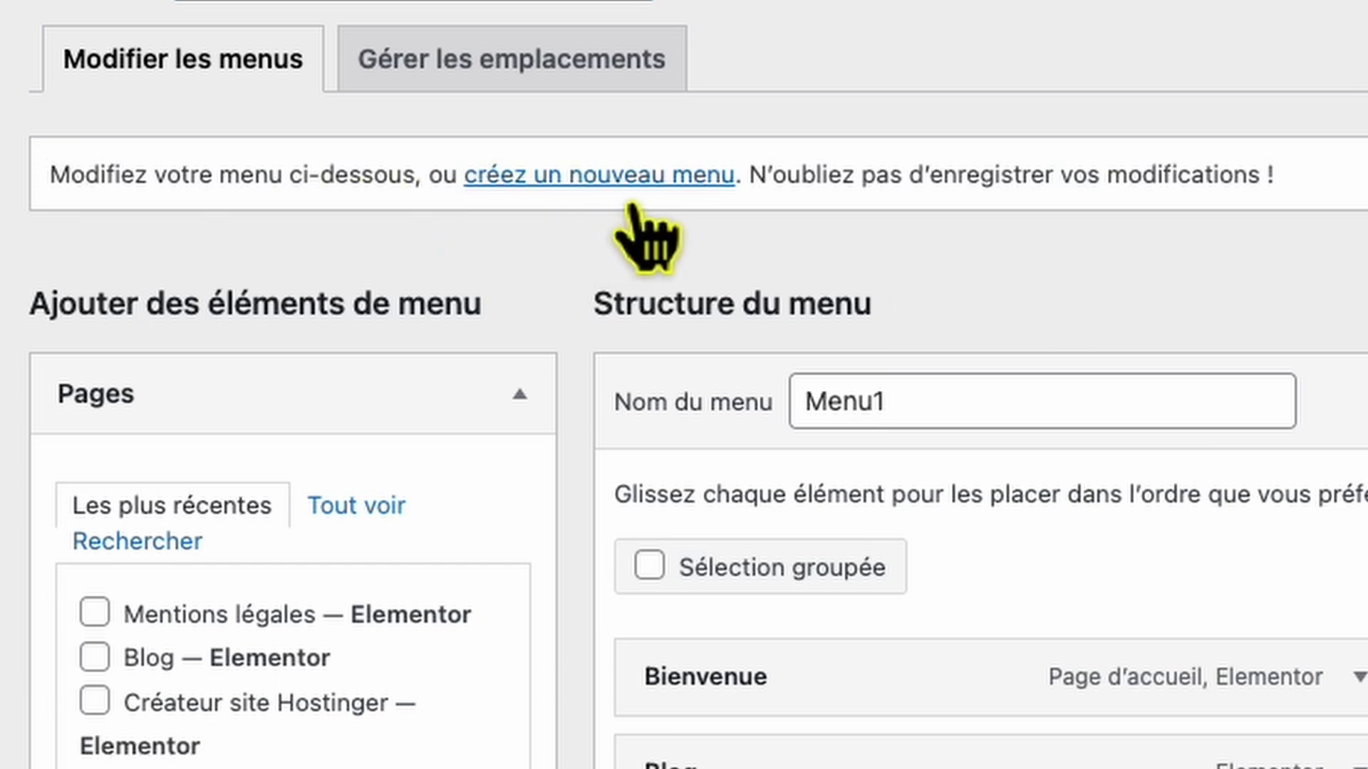
# Step: Create a new menu named "menu légal" assigned to the Pied de page location
pyautogui.click(629, 180)
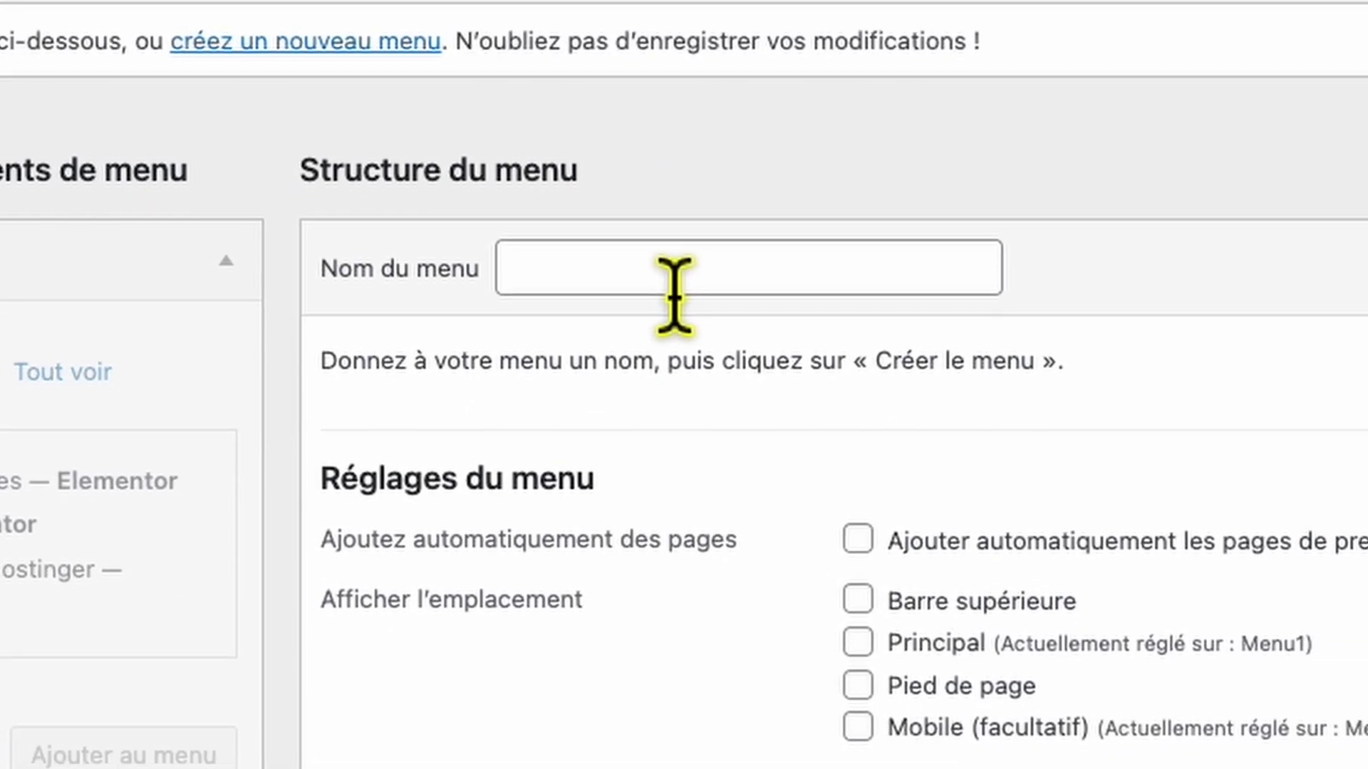
pyautogui.click(751, 321)
pyautogui.write('menu légal')
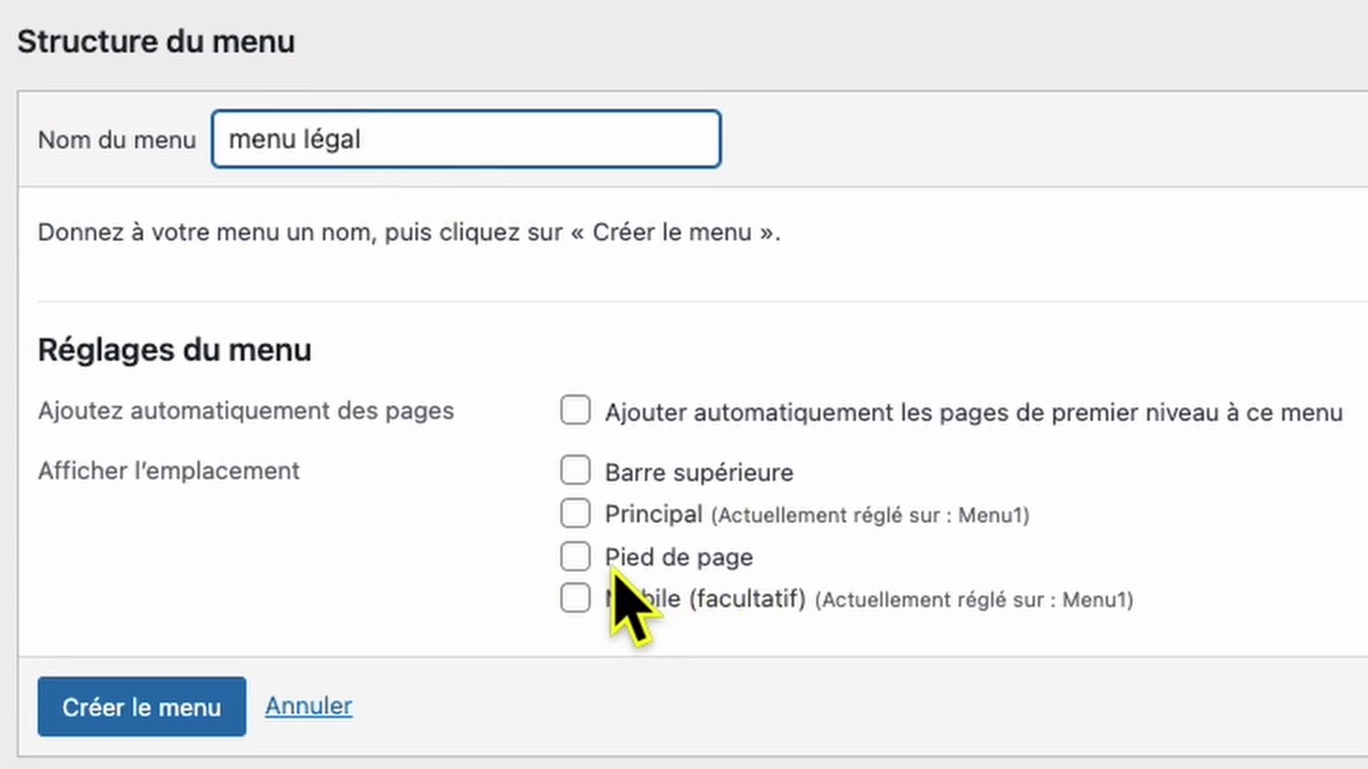
pyautogui.click(577, 559)
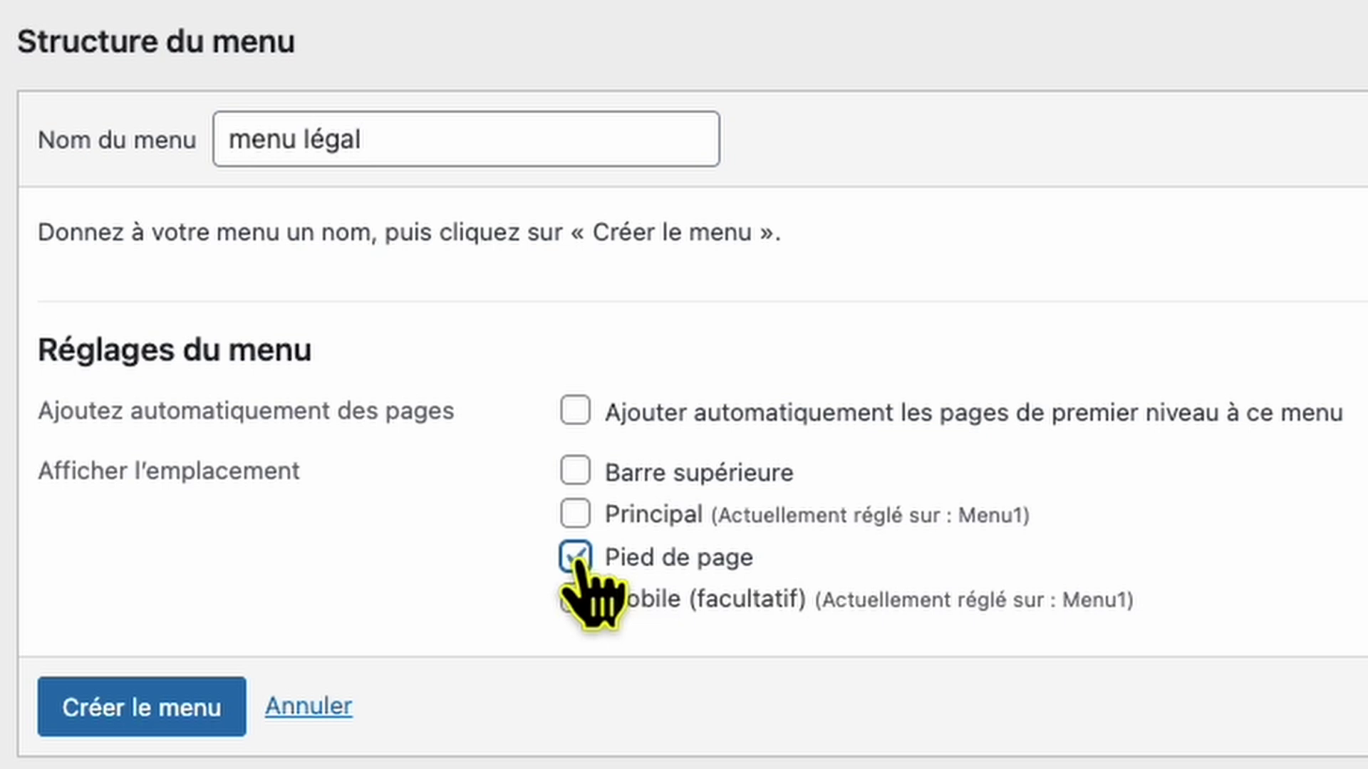
pyautogui.click(164, 726)
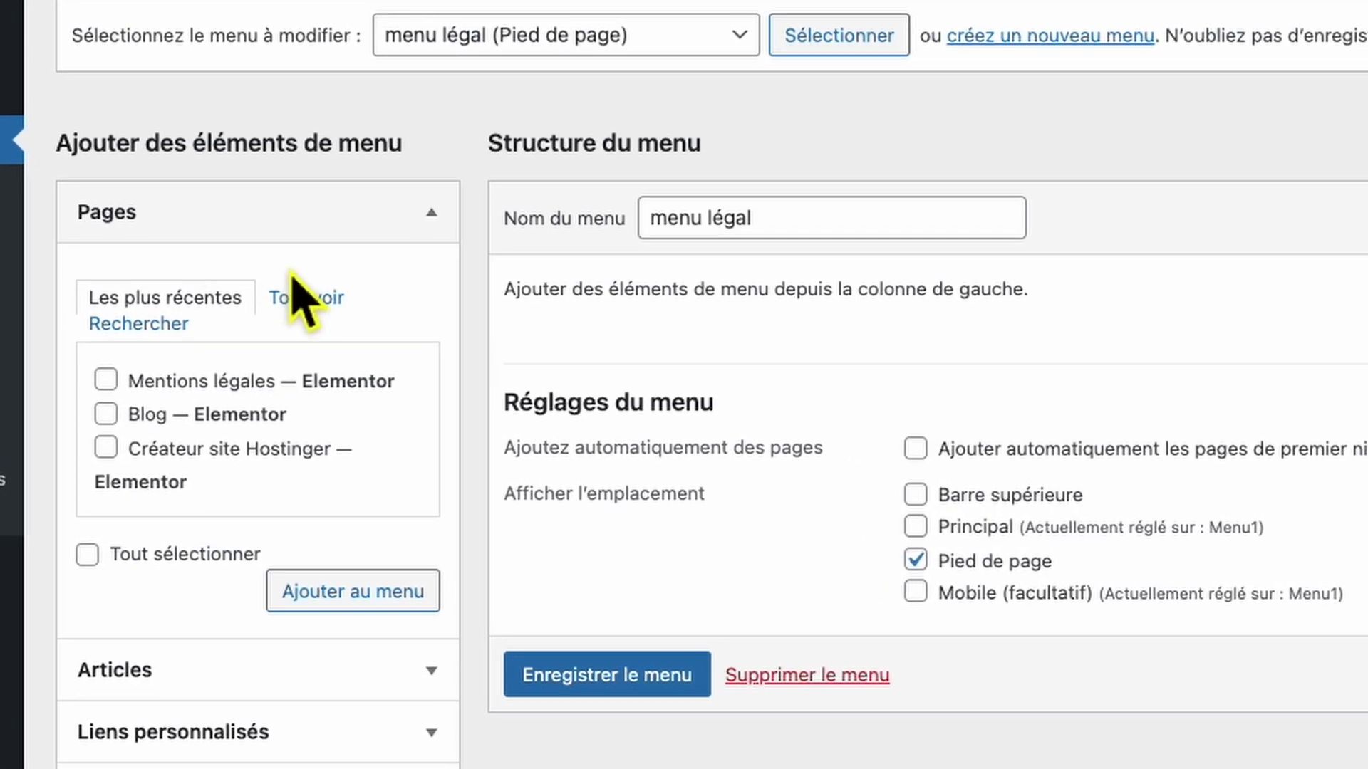
# Step: Add the Mentions légales page from the full page list to the "menu légal" menu
pyautogui.click(305, 303)
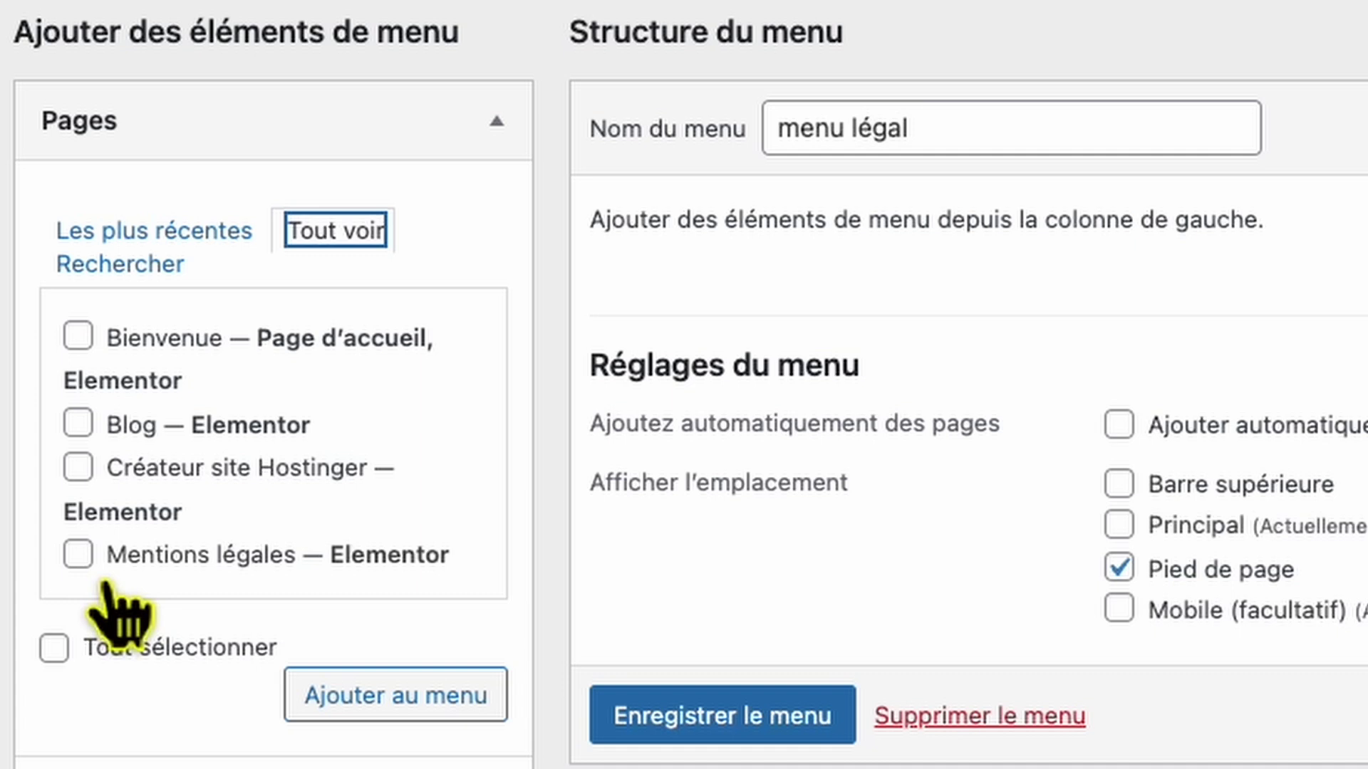
pyautogui.click(107, 583)
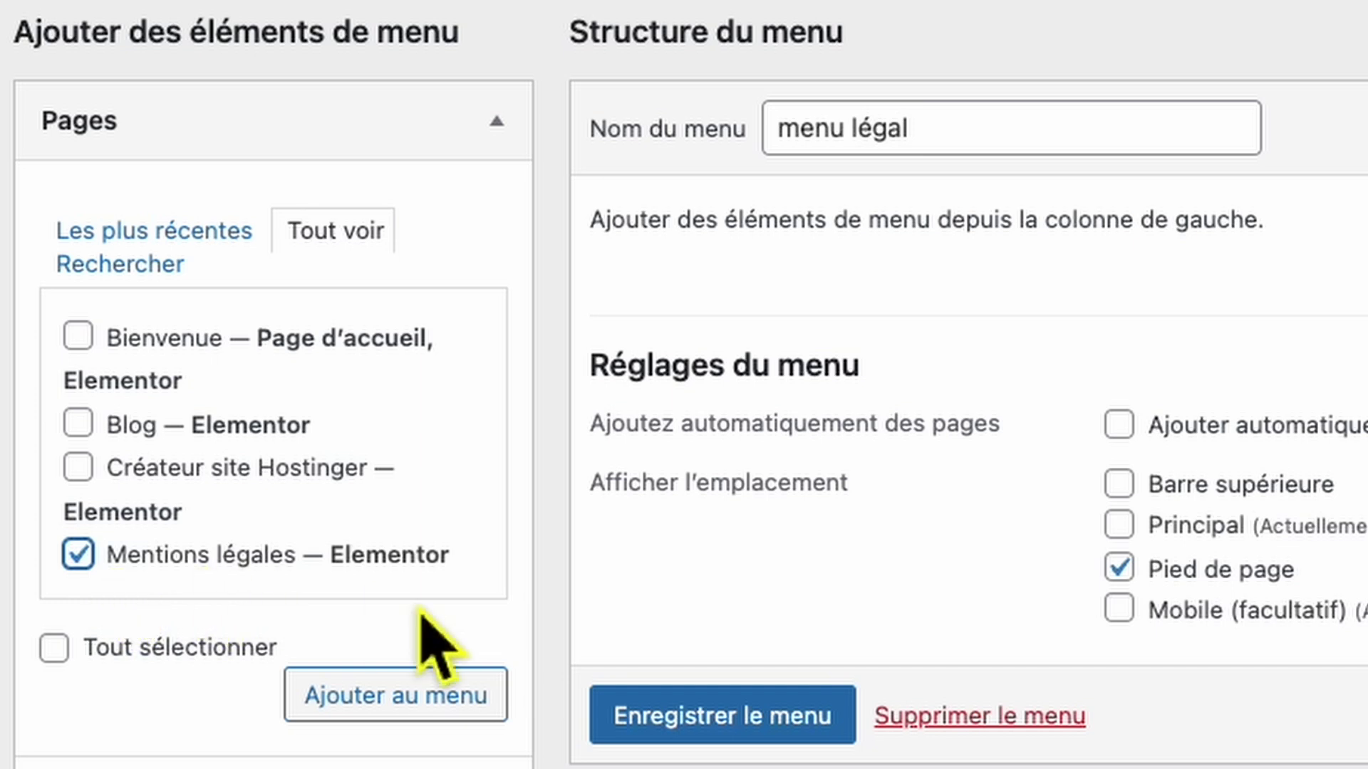
pyautogui.click(409, 720)
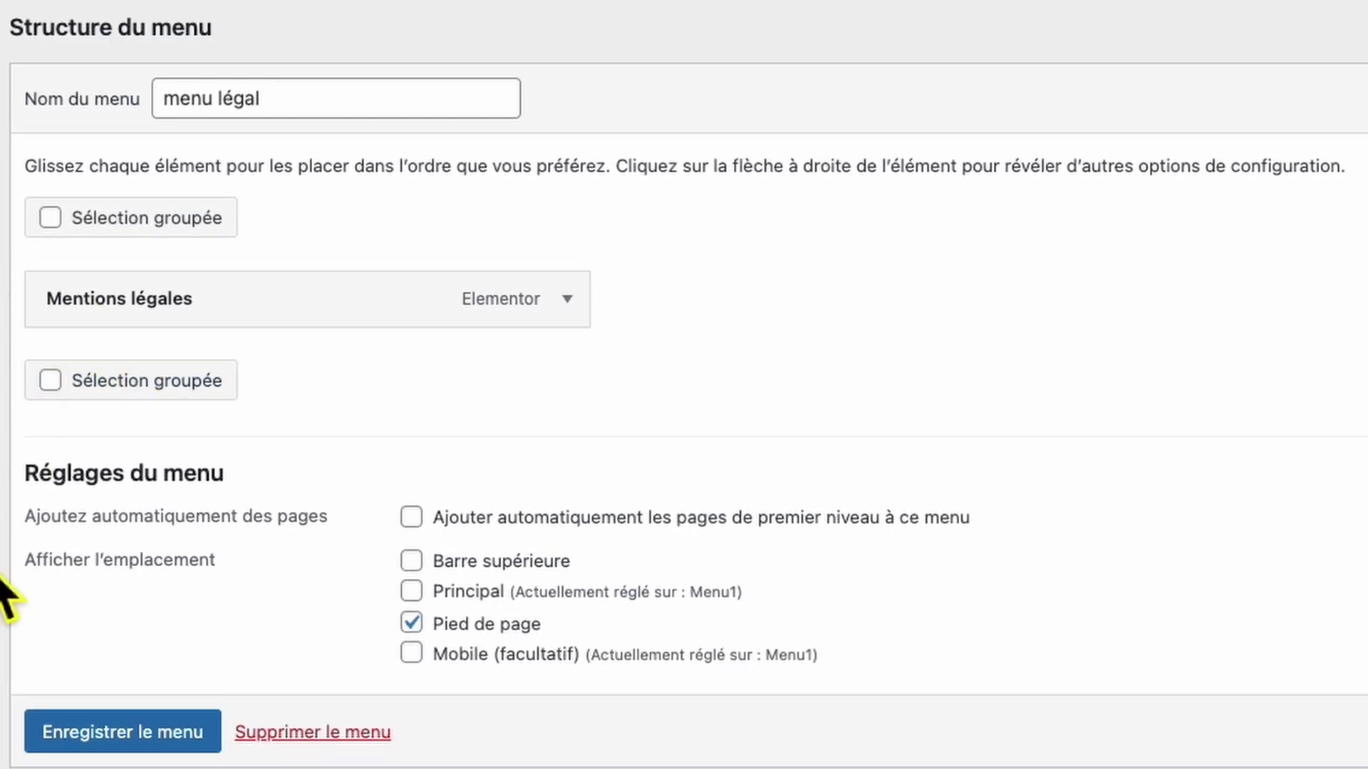
# Step: Save the "menu légal" menu and reload the site's blog page to check its footer
pyautogui.click(150, 749)
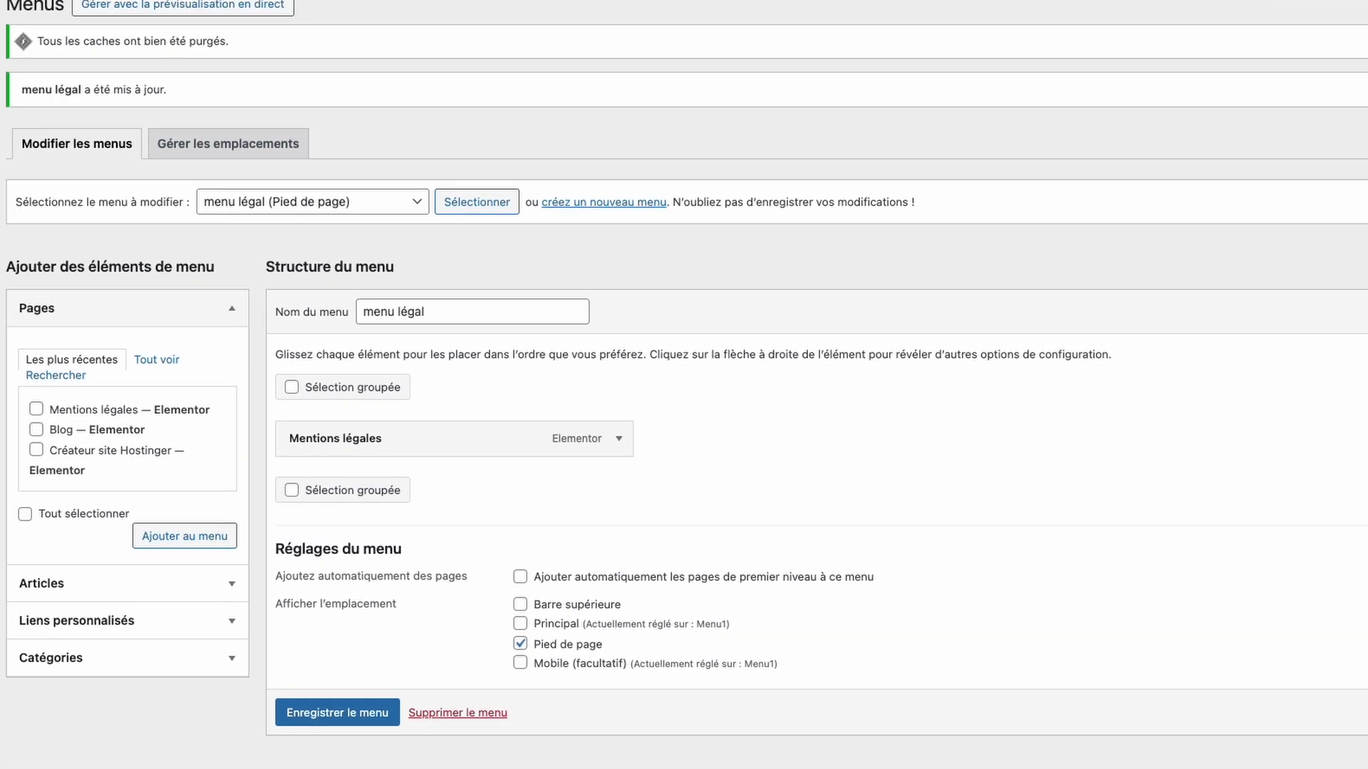
pyautogui.click(312, 36)
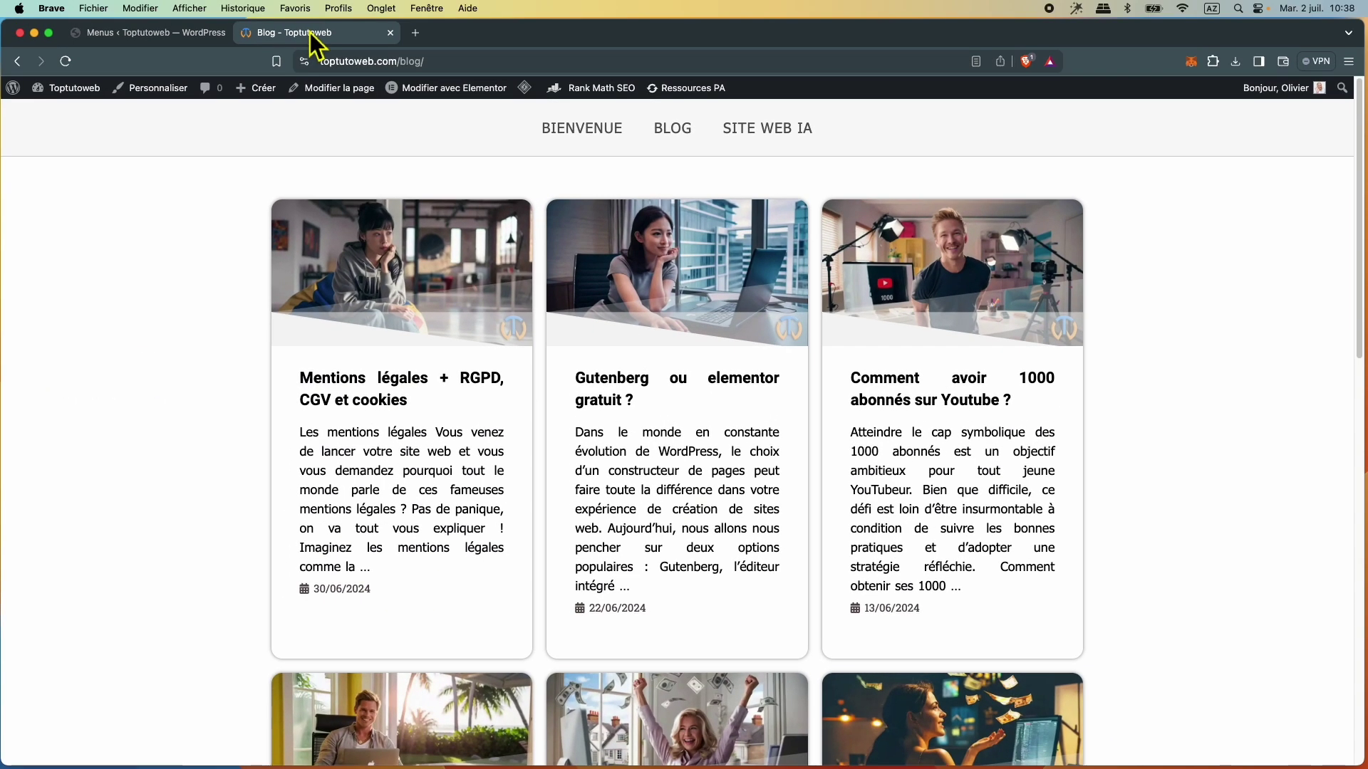
pyautogui.click(65, 61)
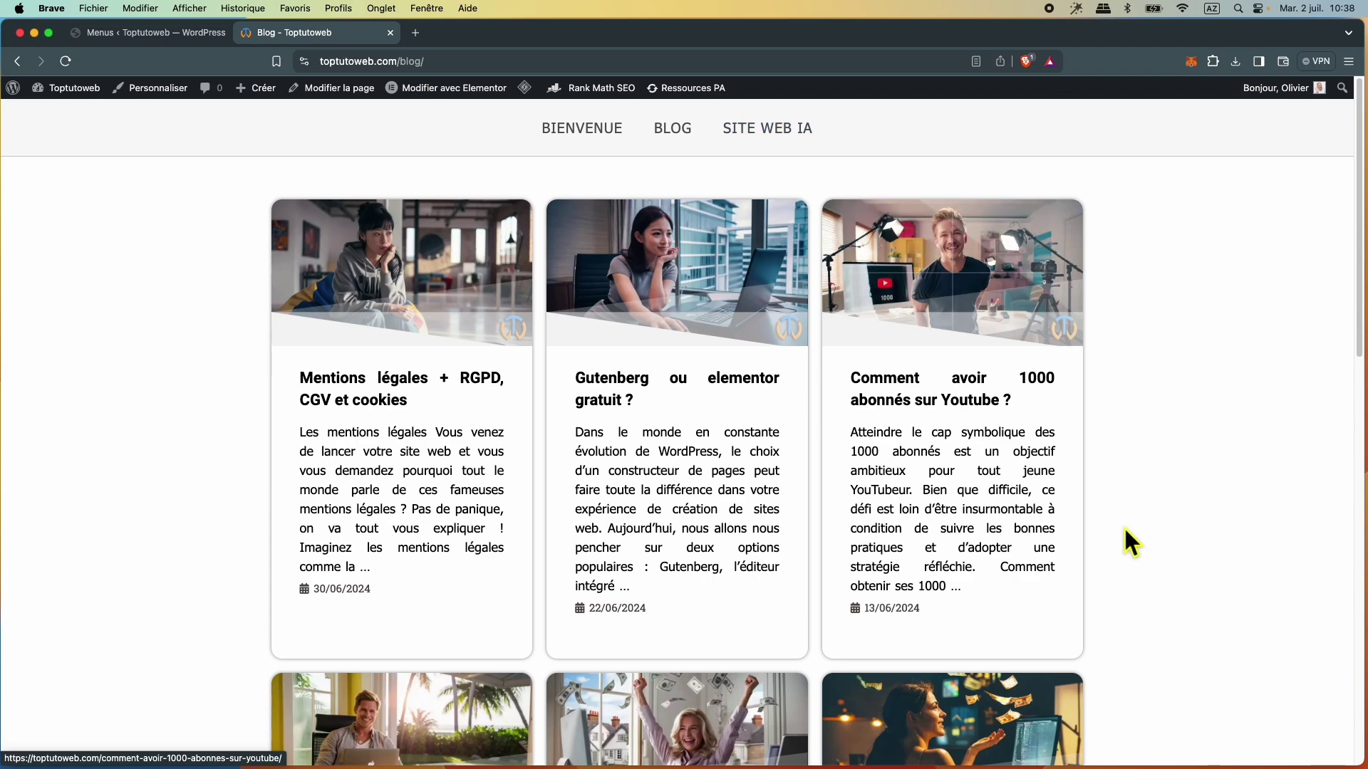
pyautogui.scroll(-7, 1124, 528)
pyautogui.scroll(-7, 1124, 529)
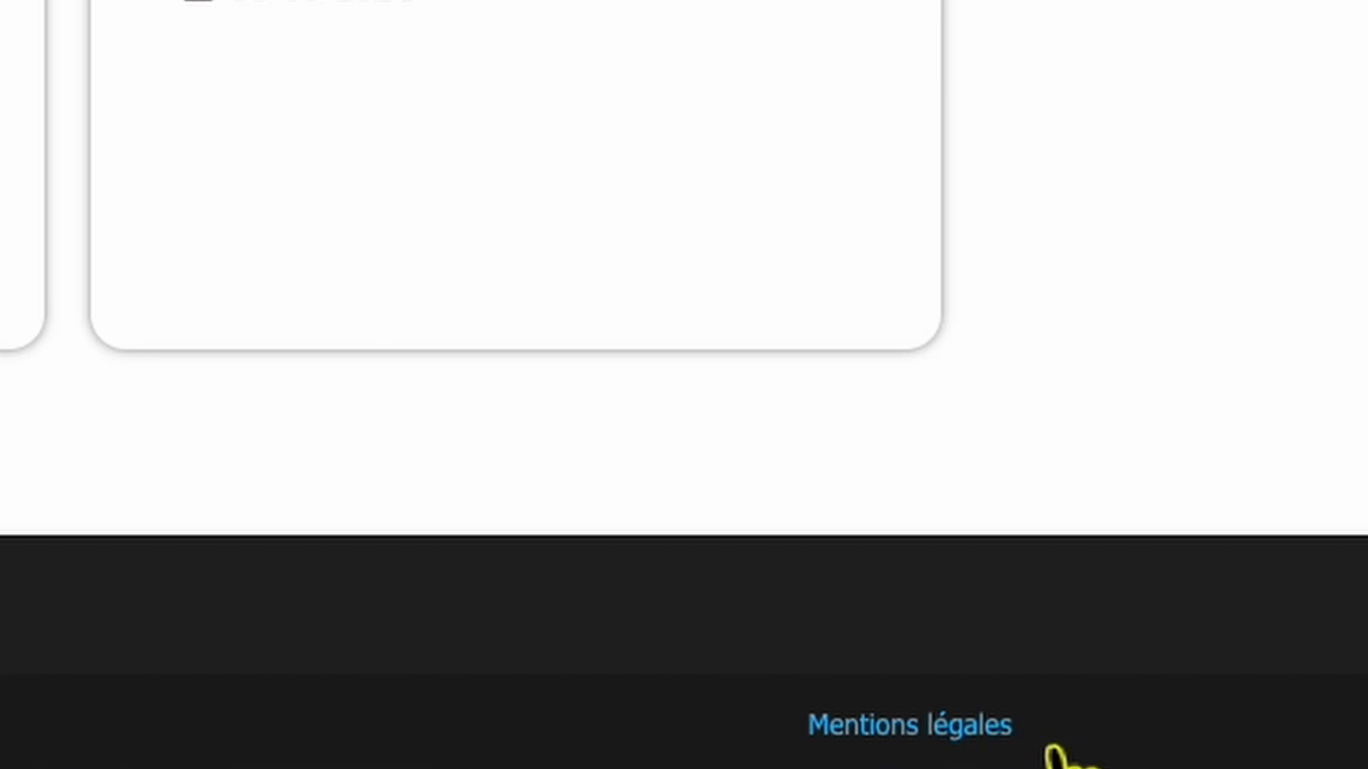
# Step: Open the Mentions légales page from the blog footer link and look through its content
pyautogui.click(988, 753)
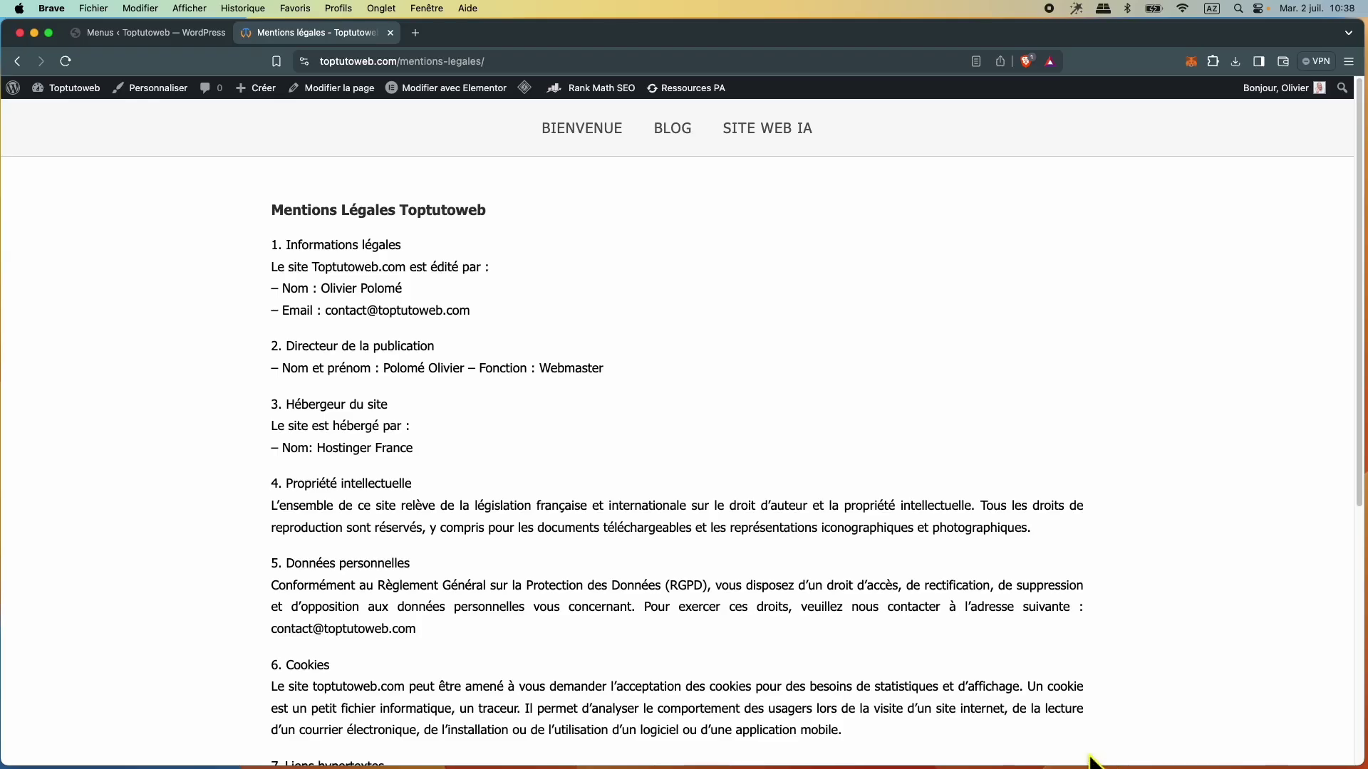
pyautogui.scroll(-5, 1090, 759)
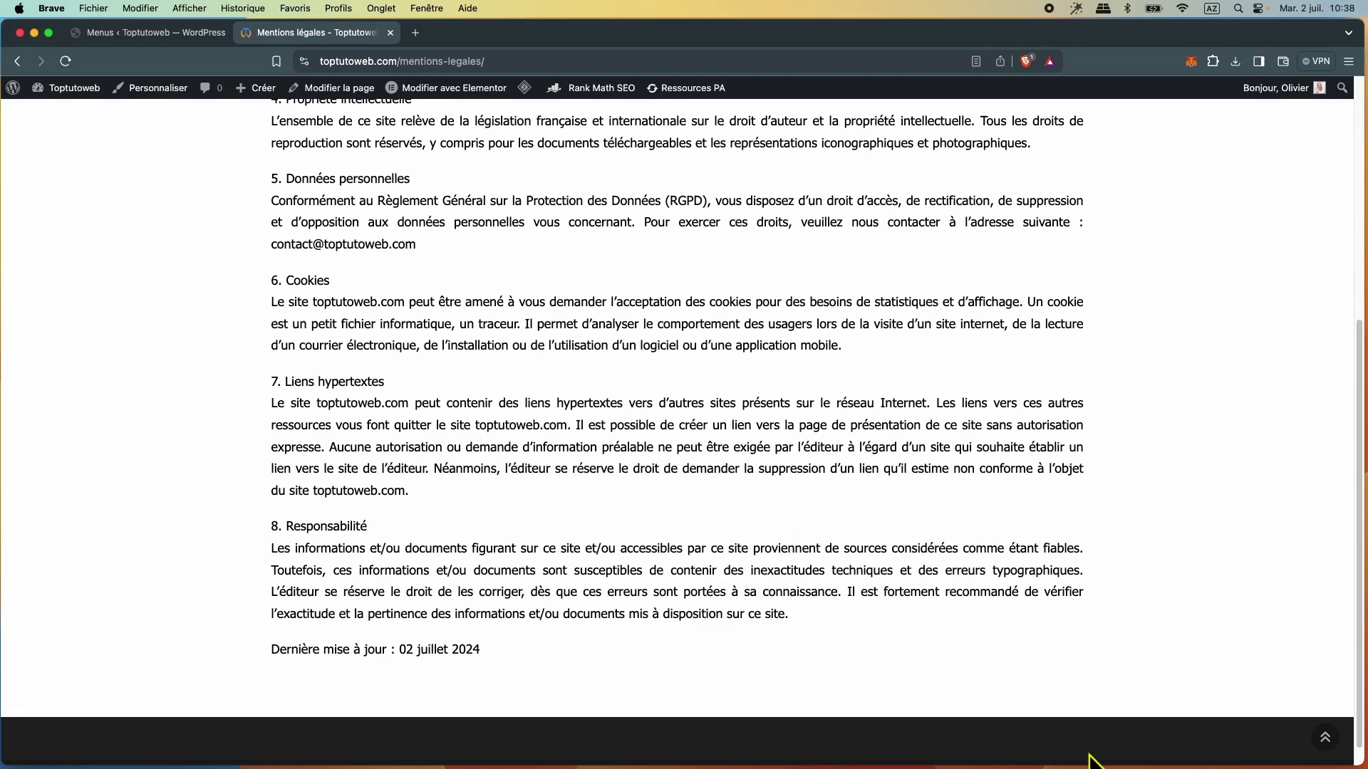
pyautogui.scroll(5, 1090, 759)
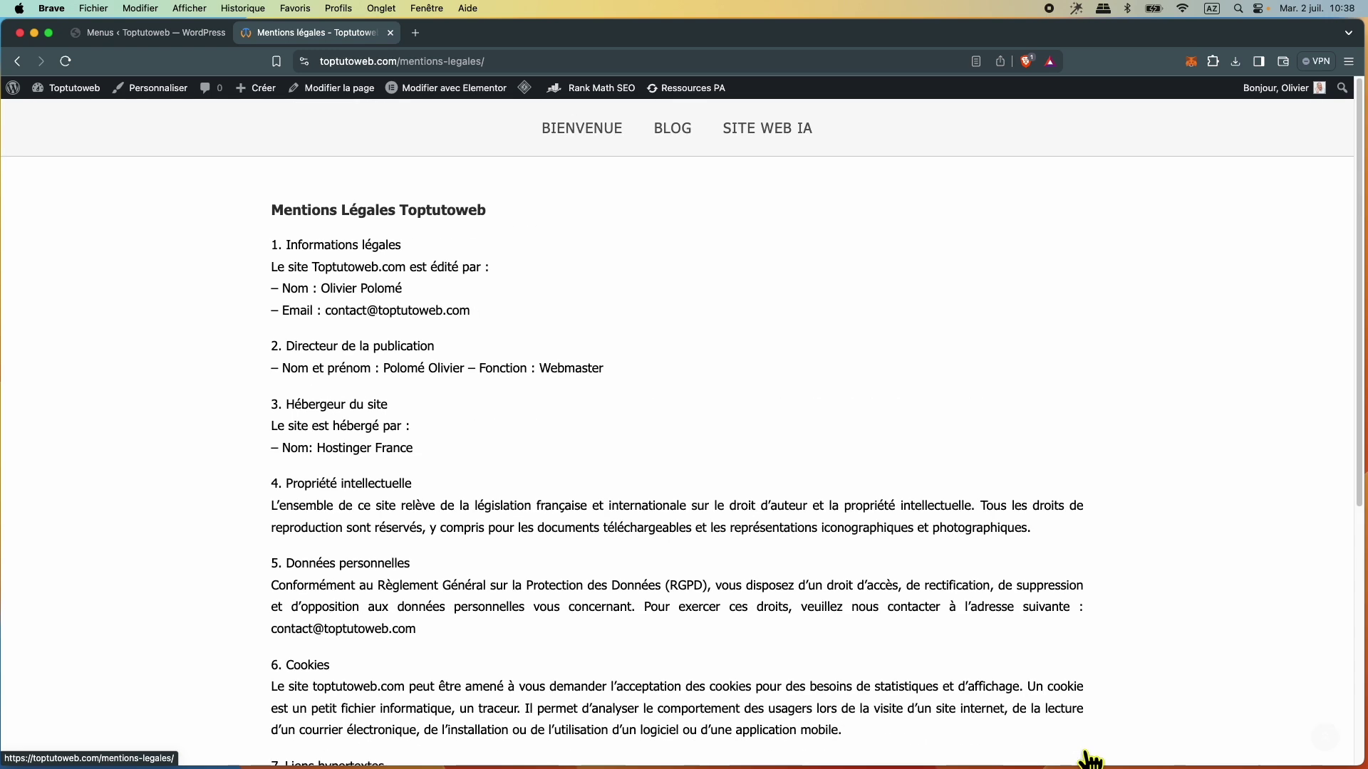
# Step: Return to the dashboard's menu management page and load Menu1 (Principal, Mobile (facultatif)) to view its structure
pyautogui.click(109, 39)
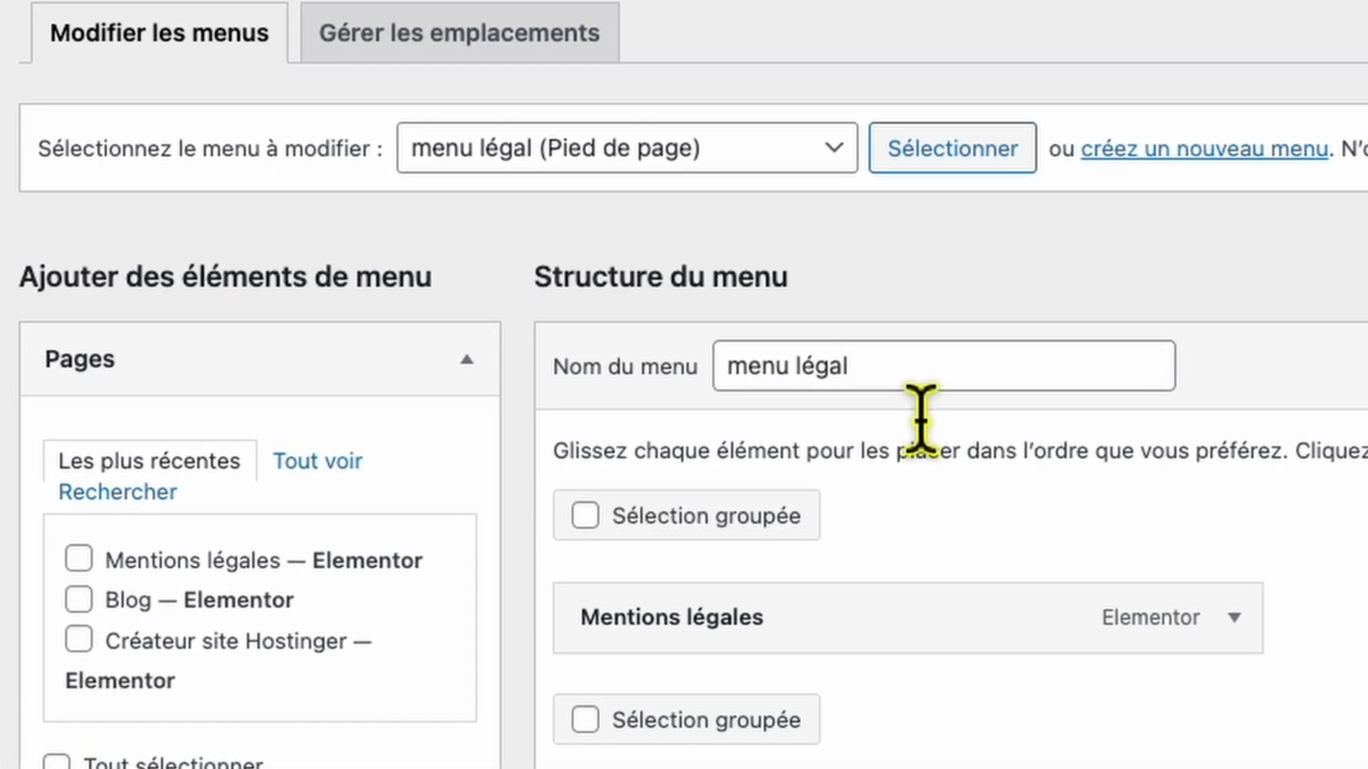
pyautogui.click(850, 174)
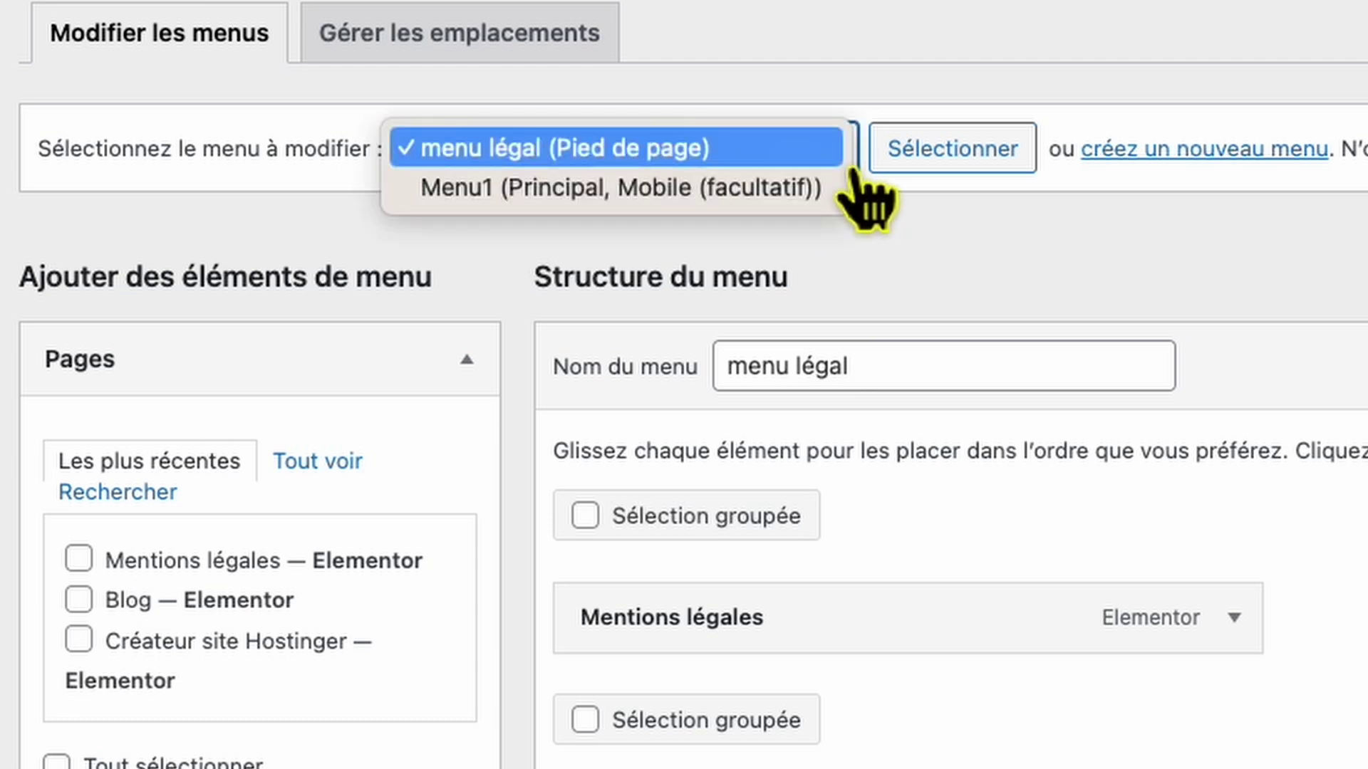
pyautogui.click(564, 198)
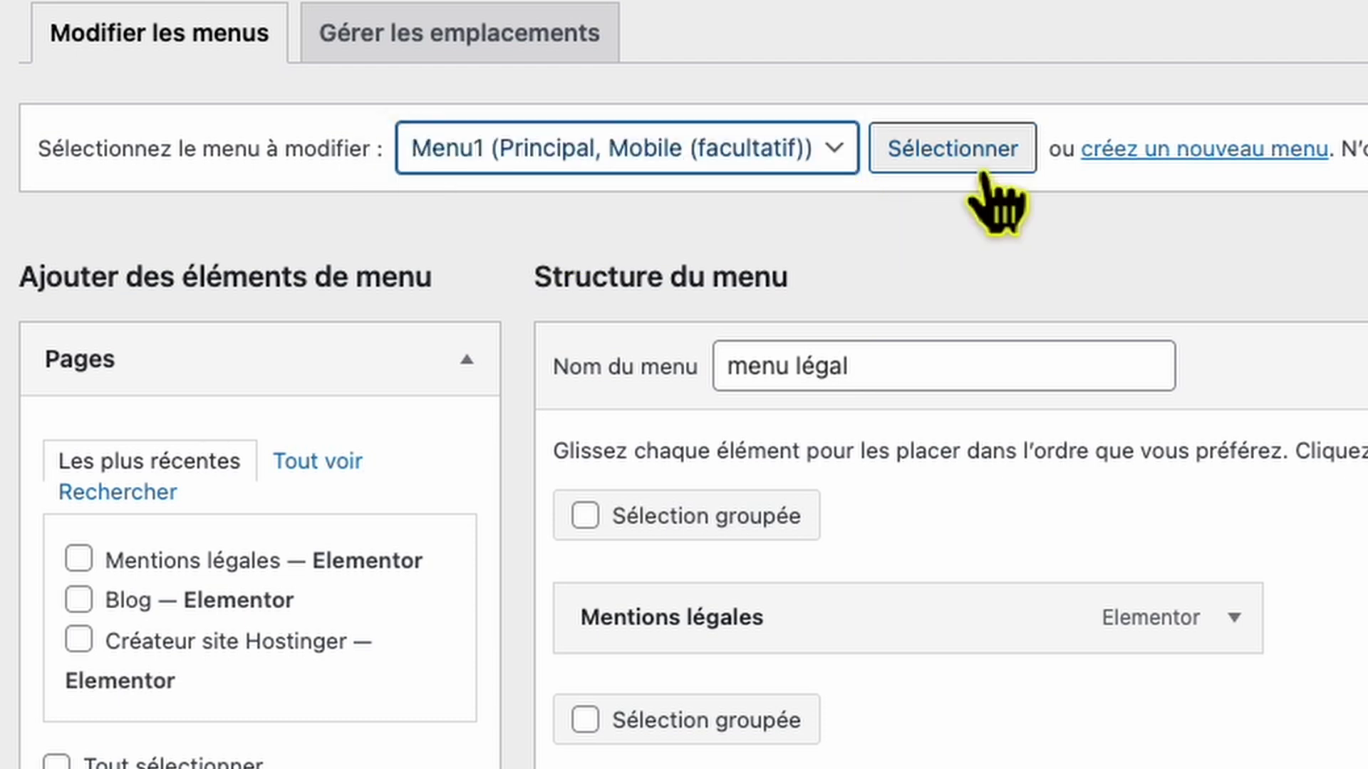
pyautogui.click(982, 170)
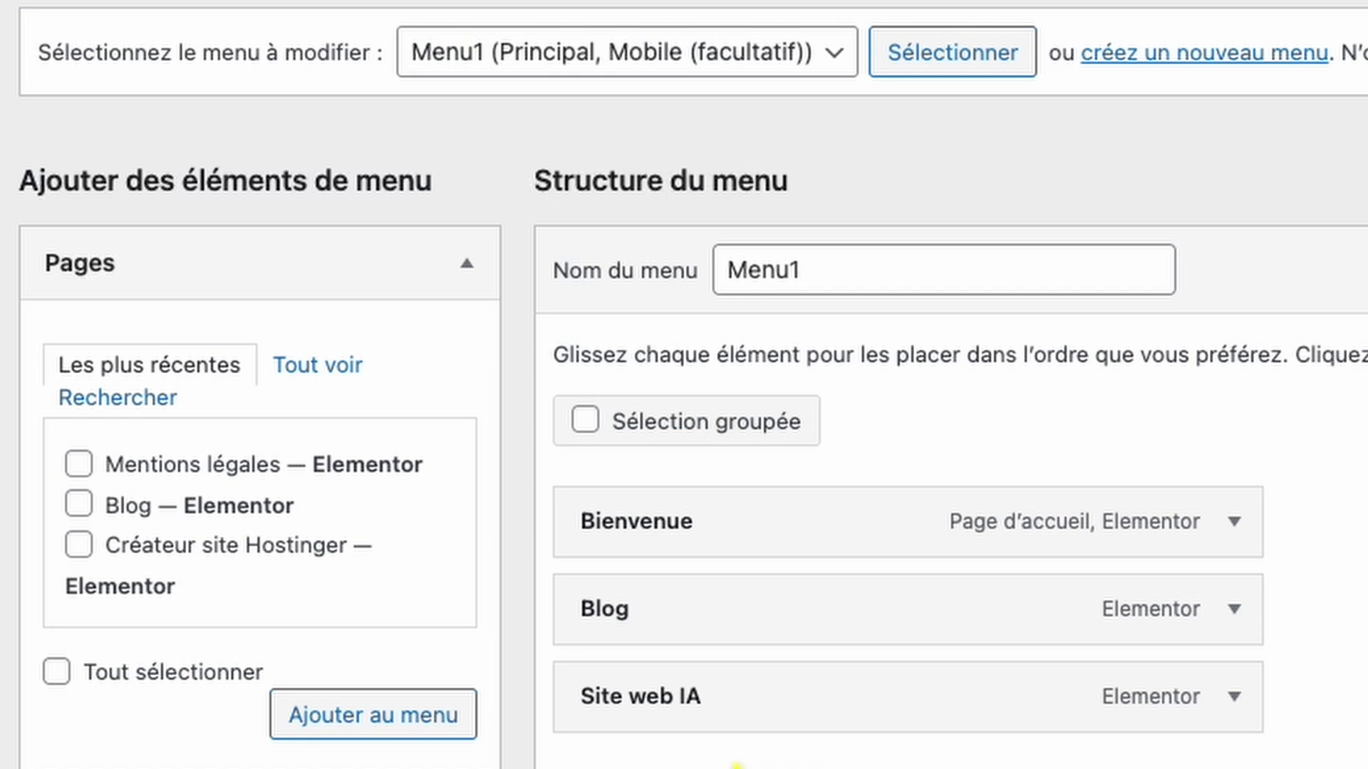
# Step: Switch back to editing menu légal (Pied de page) and save the menu
pyautogui.click(854, 70)
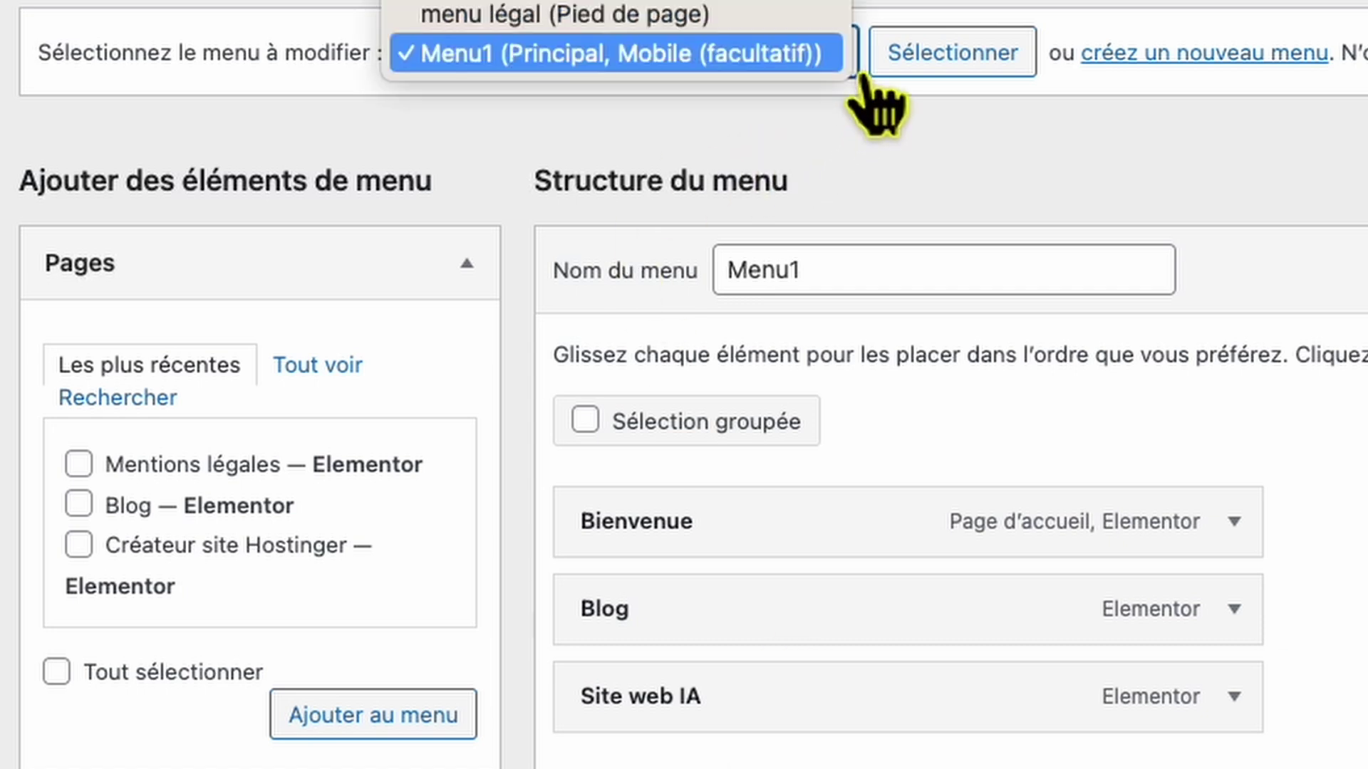
pyautogui.click(996, 69)
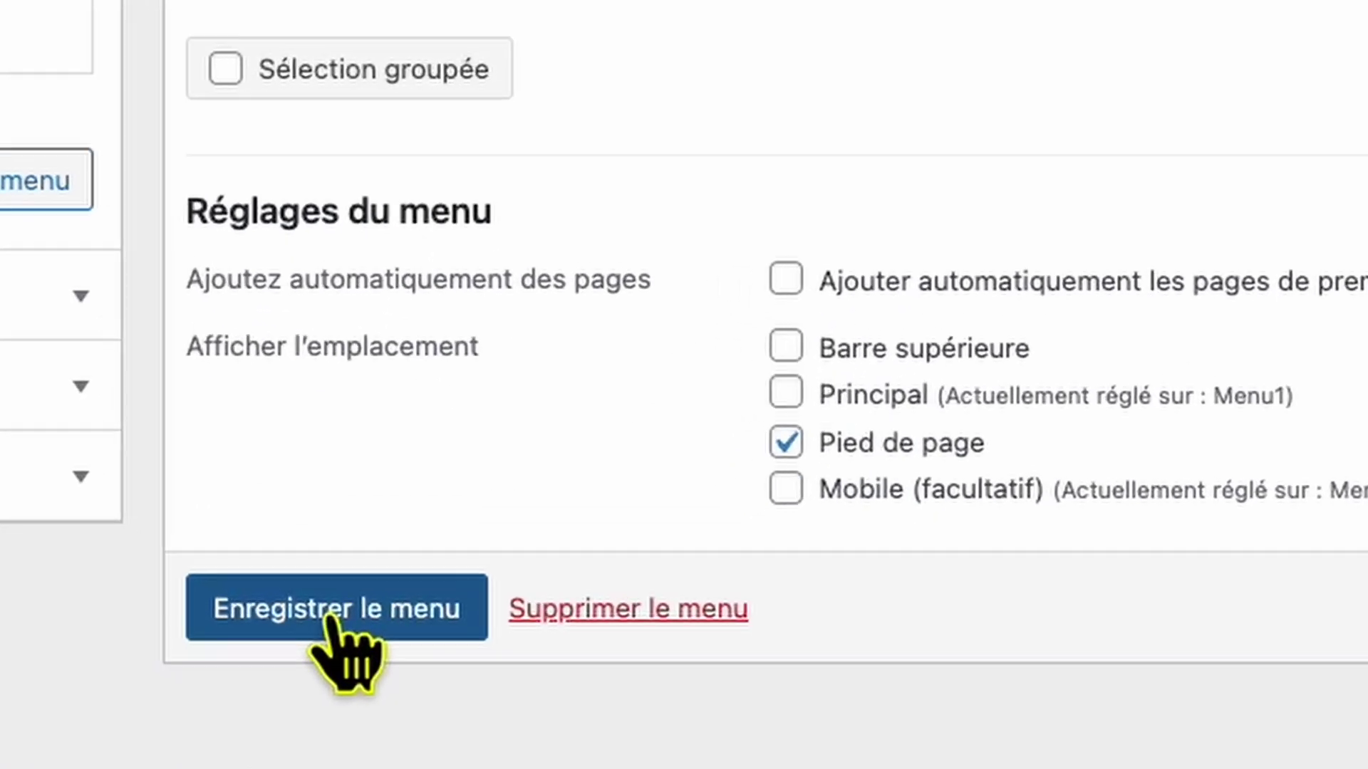
pyautogui.click(331, 613)
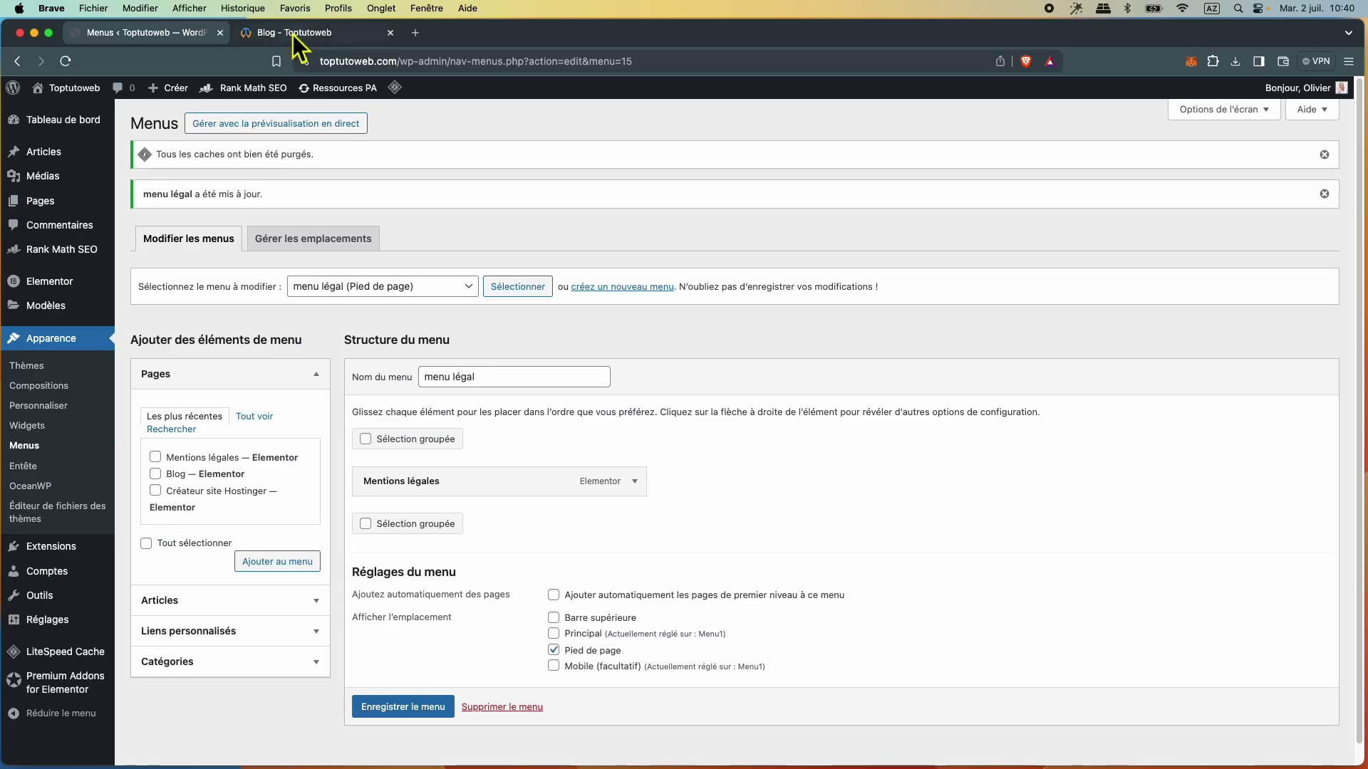
# Step: Check the Mentions légales link in the blog footer, and open the Typographie settings of the theme customizer
pyautogui.click(293, 34)
pyautogui.scroll(-7, 886, 397)
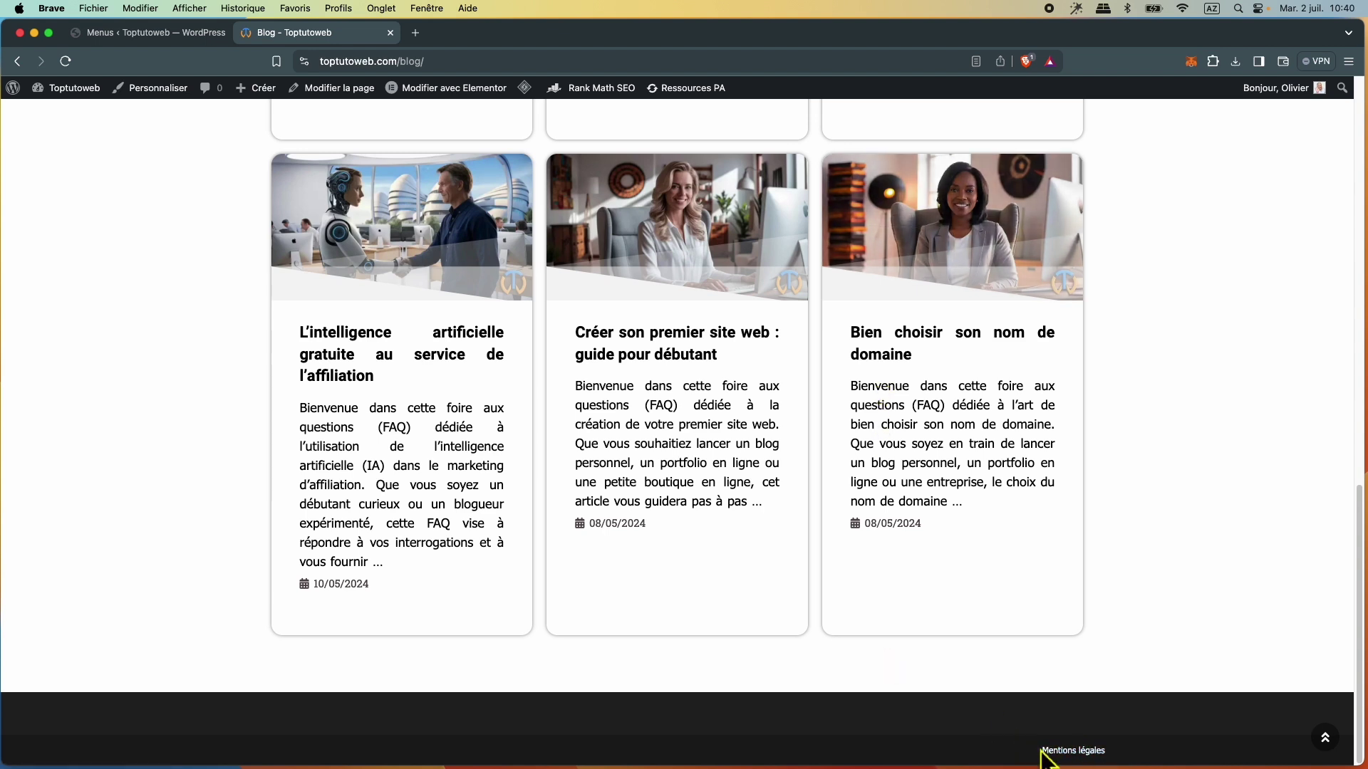
pyautogui.click(126, 36)
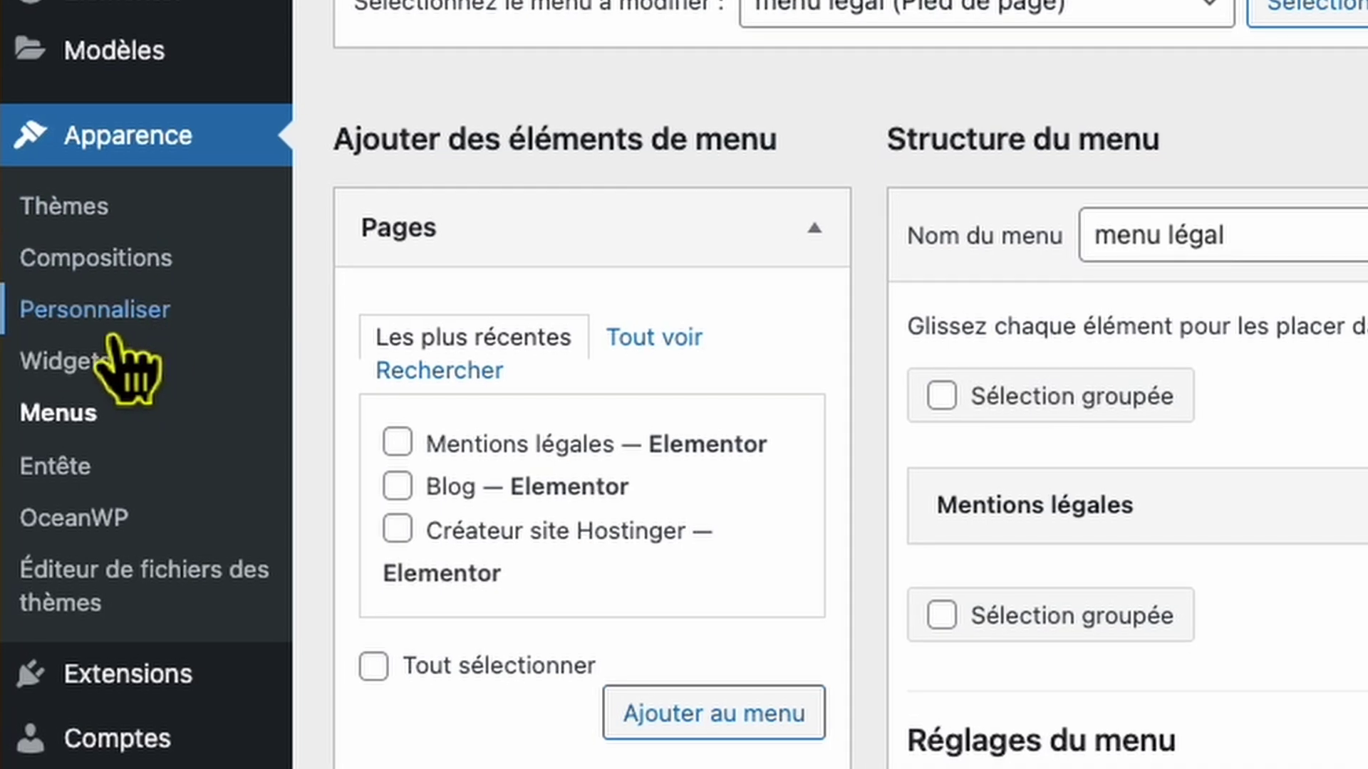
pyautogui.click(42, 317)
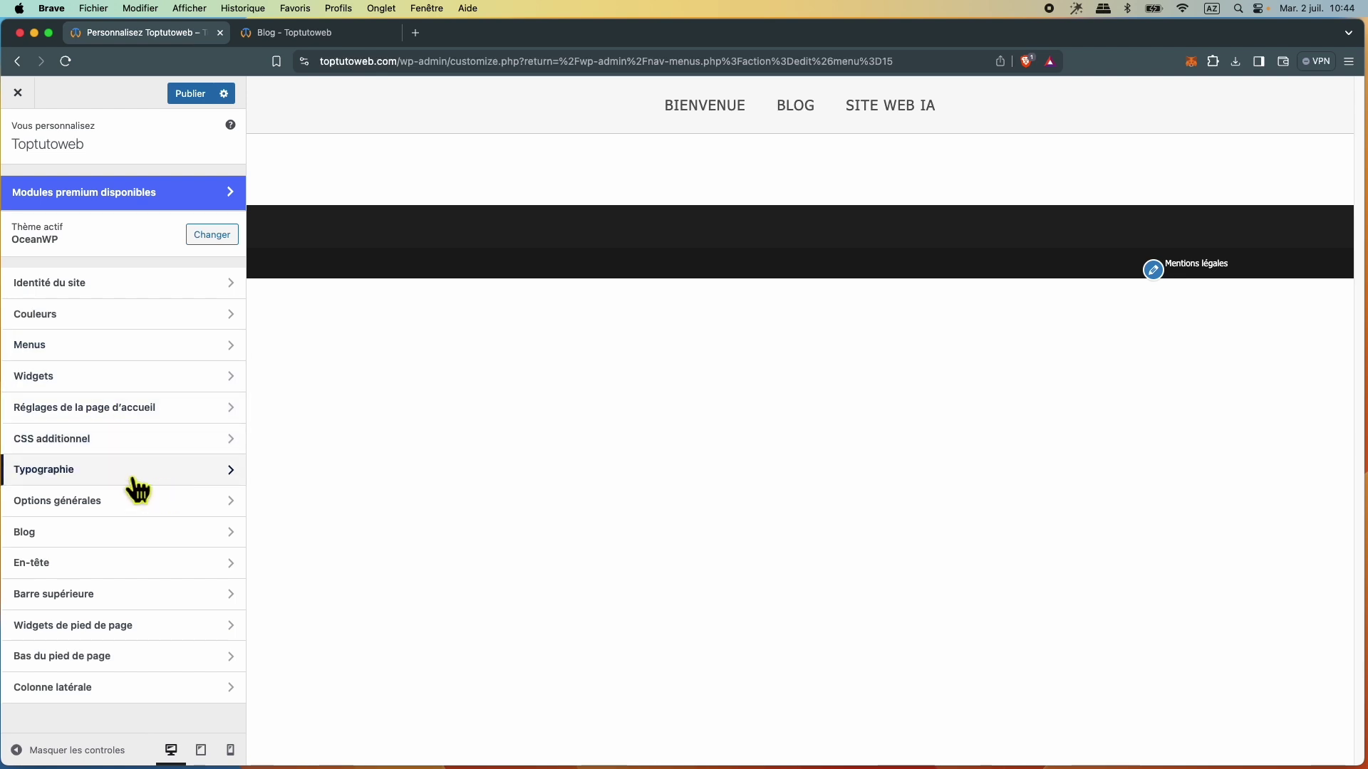
pyautogui.click(182, 481)
# Step: Try a 22px font size for the main menu's typography, and set it back to 20px
pyautogui.scroll(-3, 179, 483)
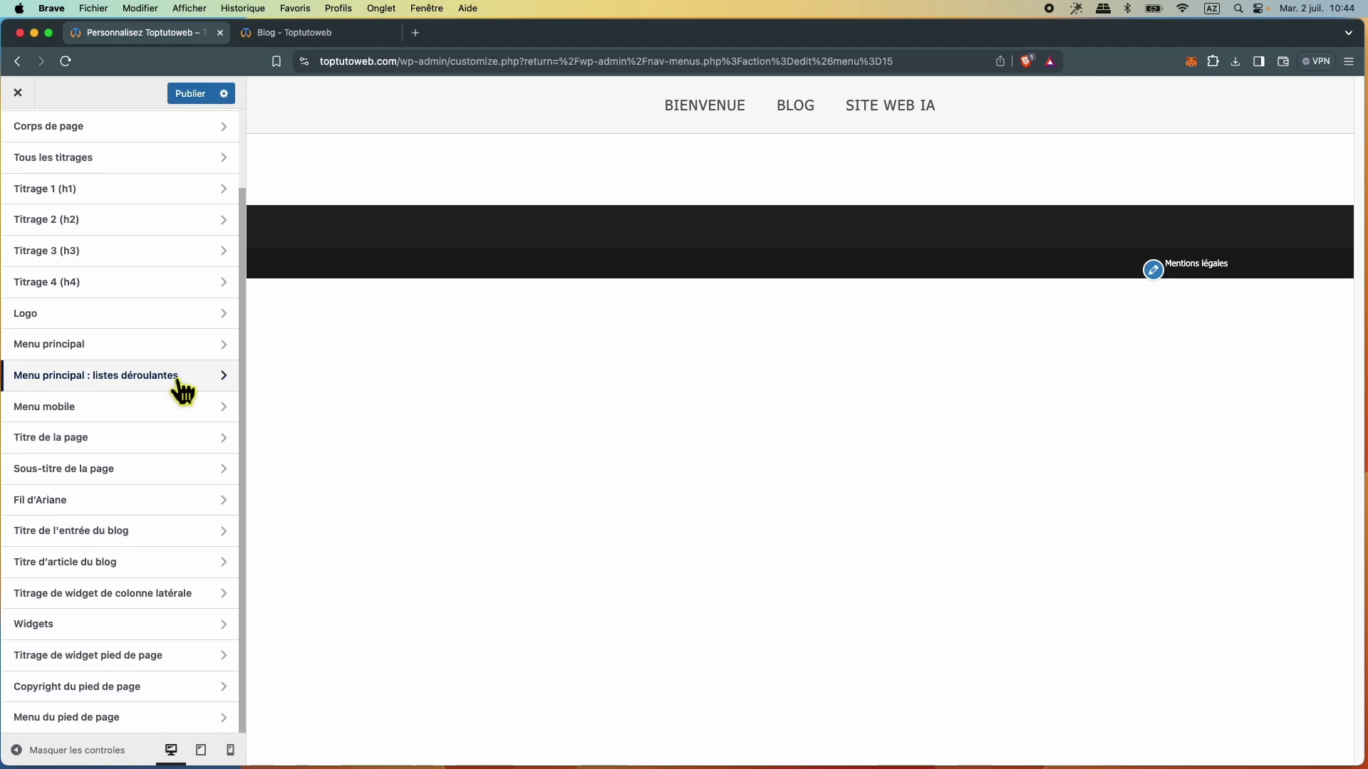
pyautogui.click(180, 349)
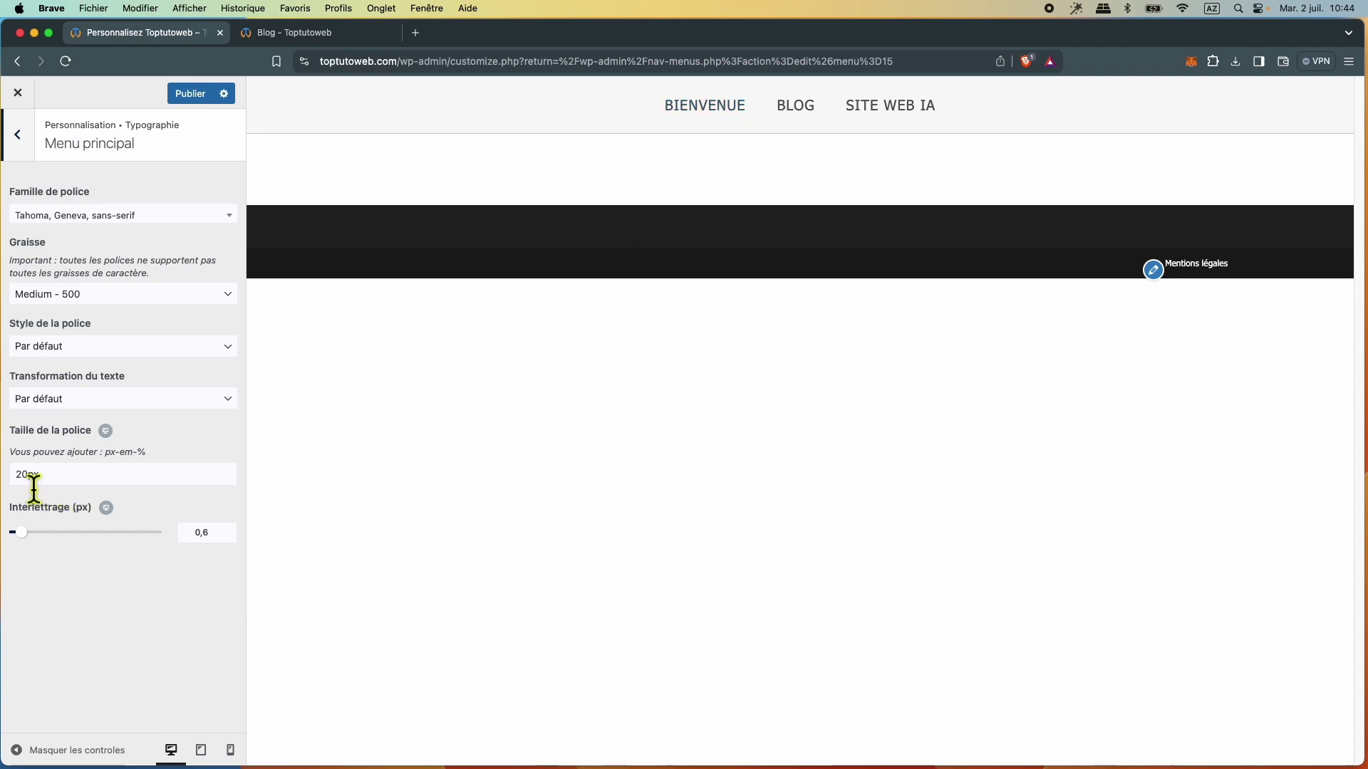
pyautogui.moveTo(28, 475); pyautogui.dragTo(9, 483)
pyautogui.write('22')
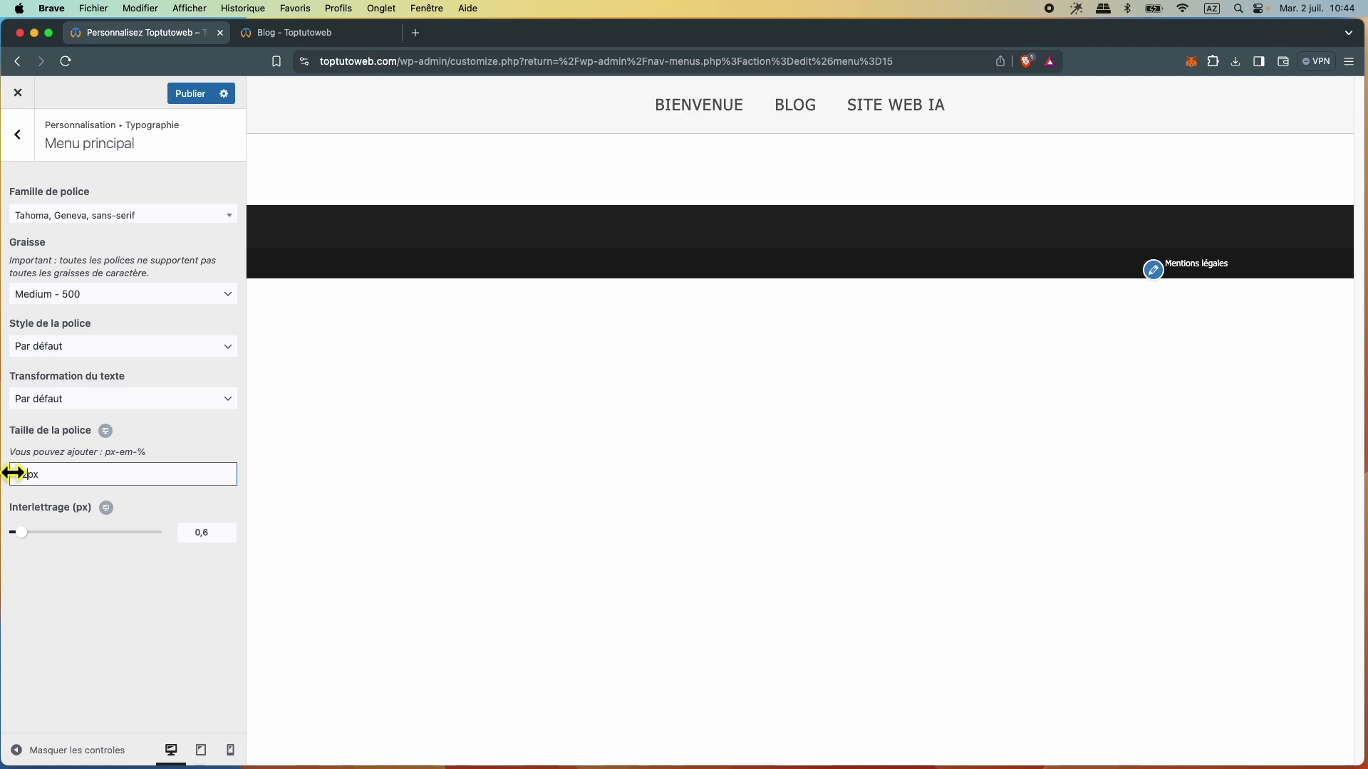
pyautogui.press('BackSpace')
pyautogui.write('0')
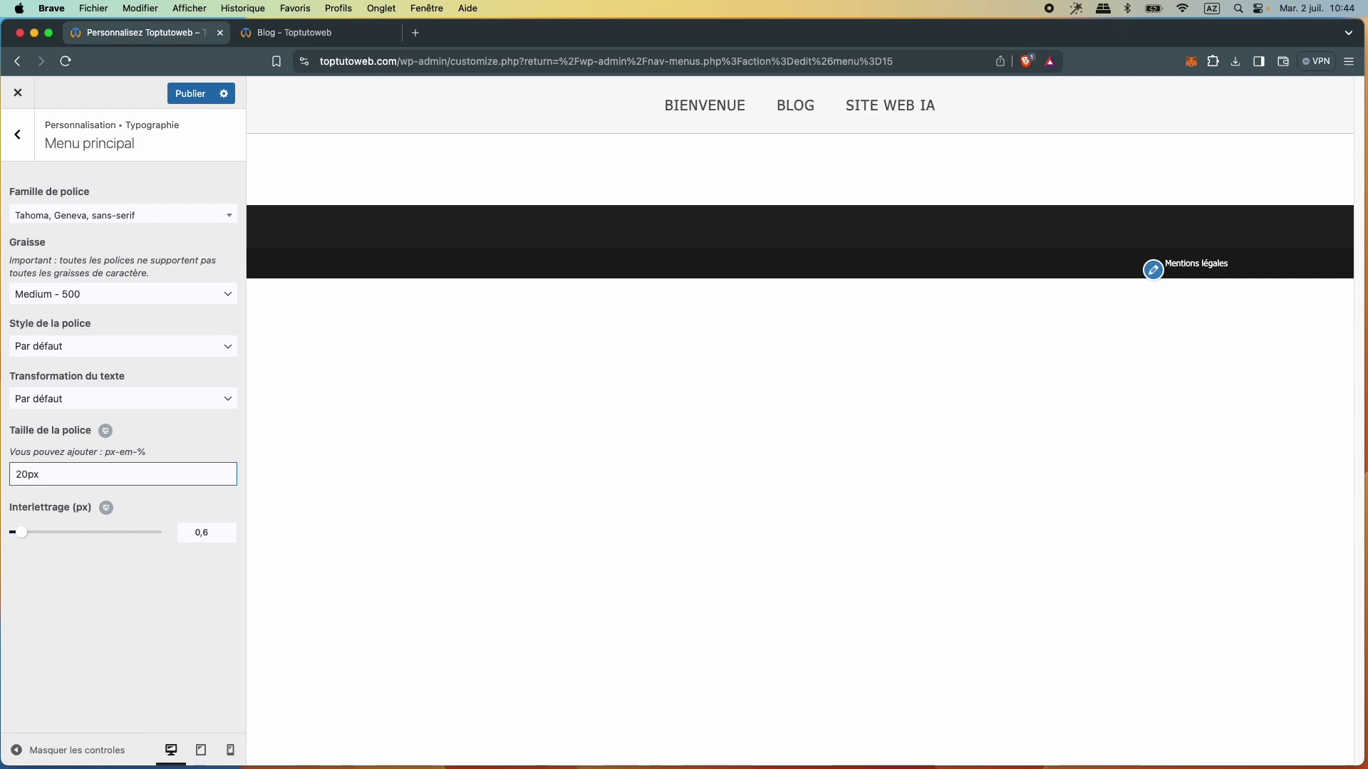
pyautogui.click(21, 146)
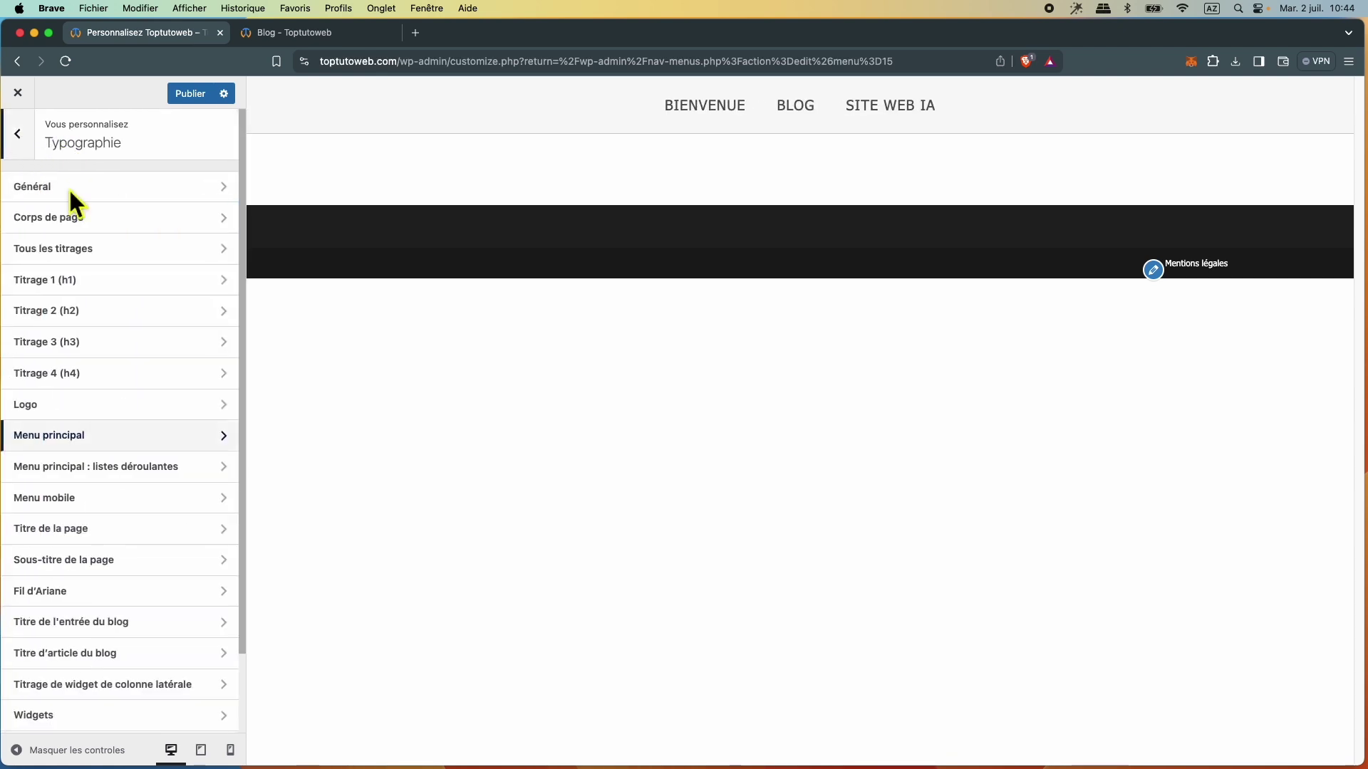
# Step: Set the font size of the Menu du pied de page typography to 18px and preview the blog page's footer
pyautogui.scroll(-3, 151, 443)
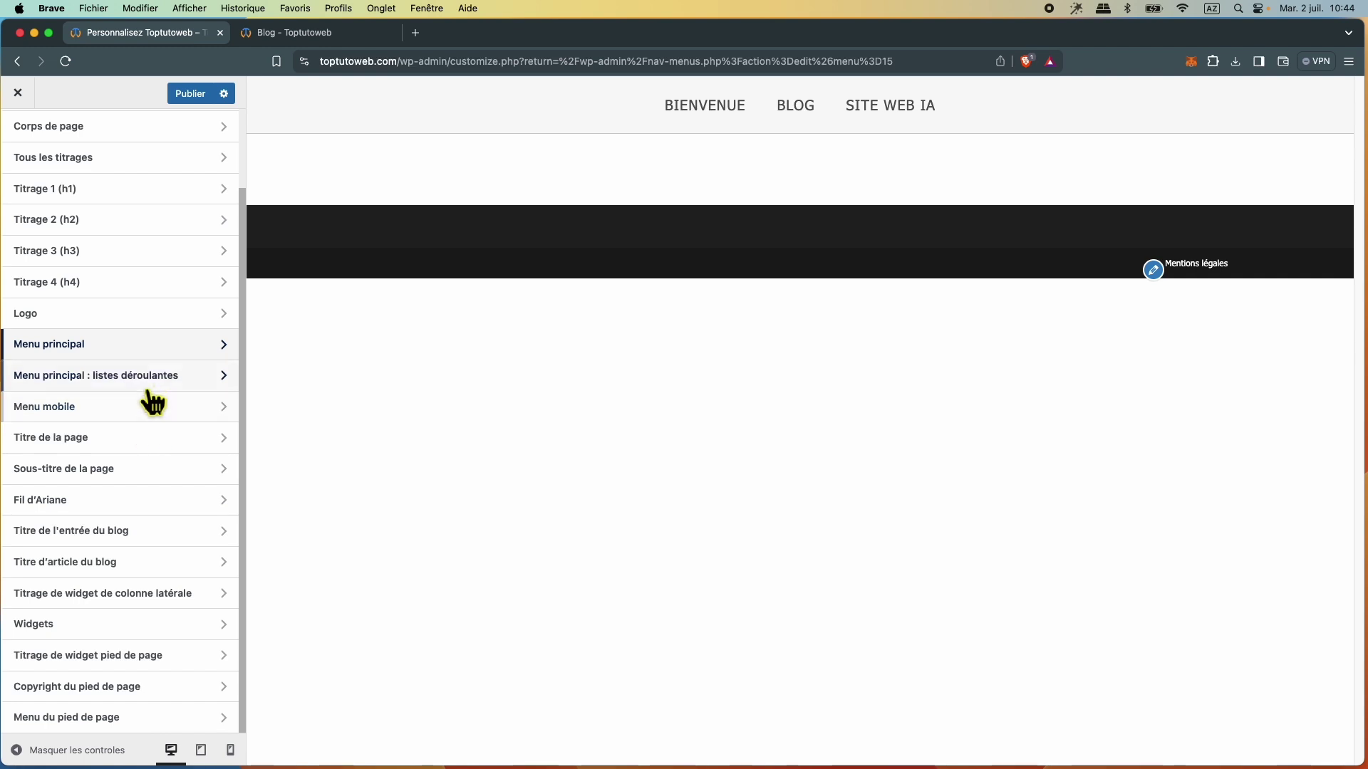
pyautogui.click(89, 728)
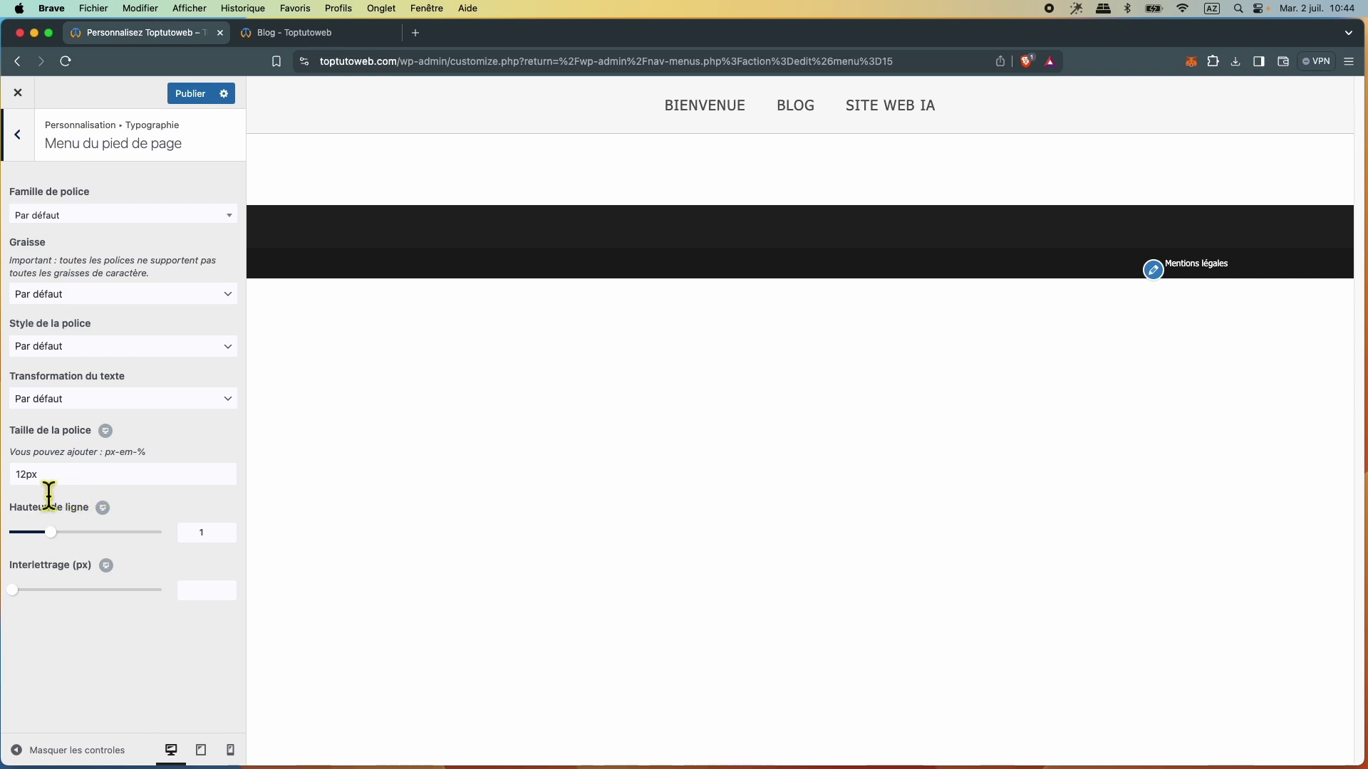
pyautogui.moveTo(27, 489); pyautogui.dragTo(16, 488)
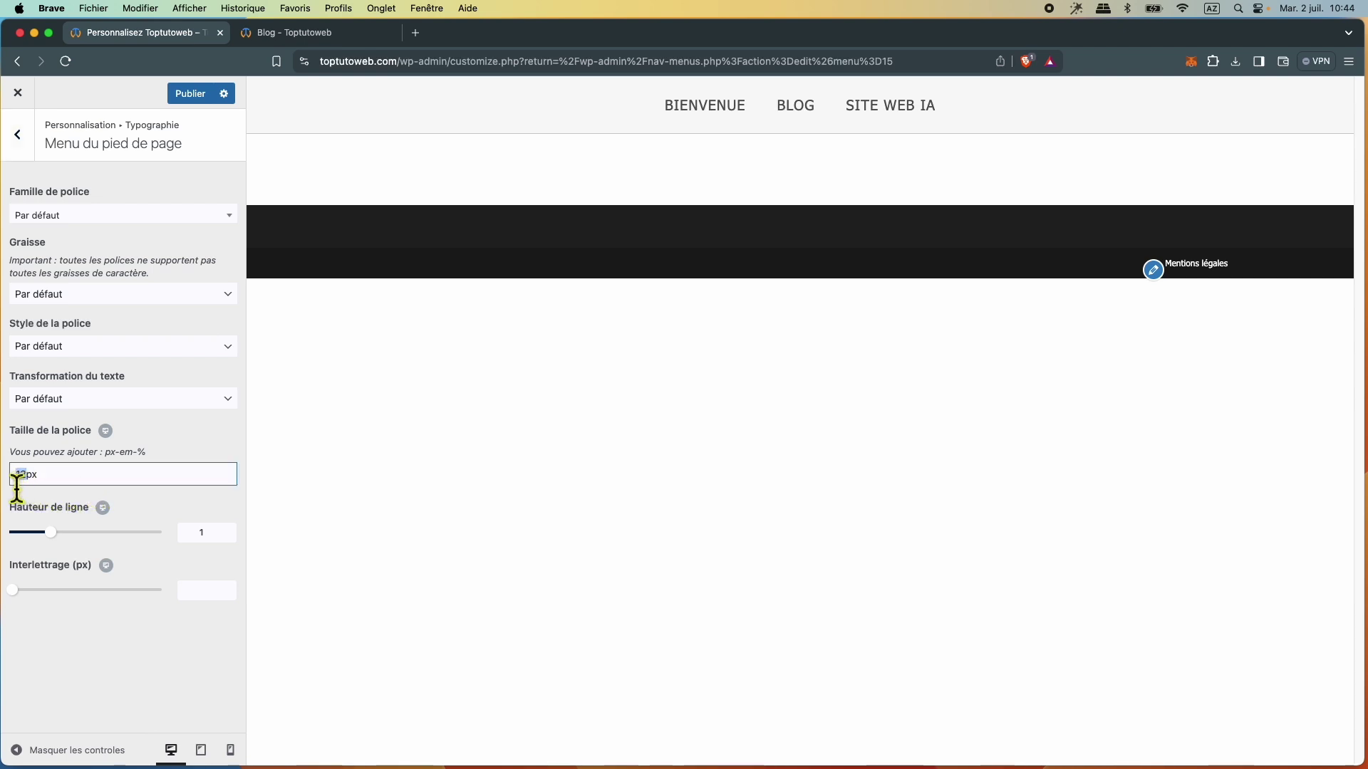
pyautogui.write('18')
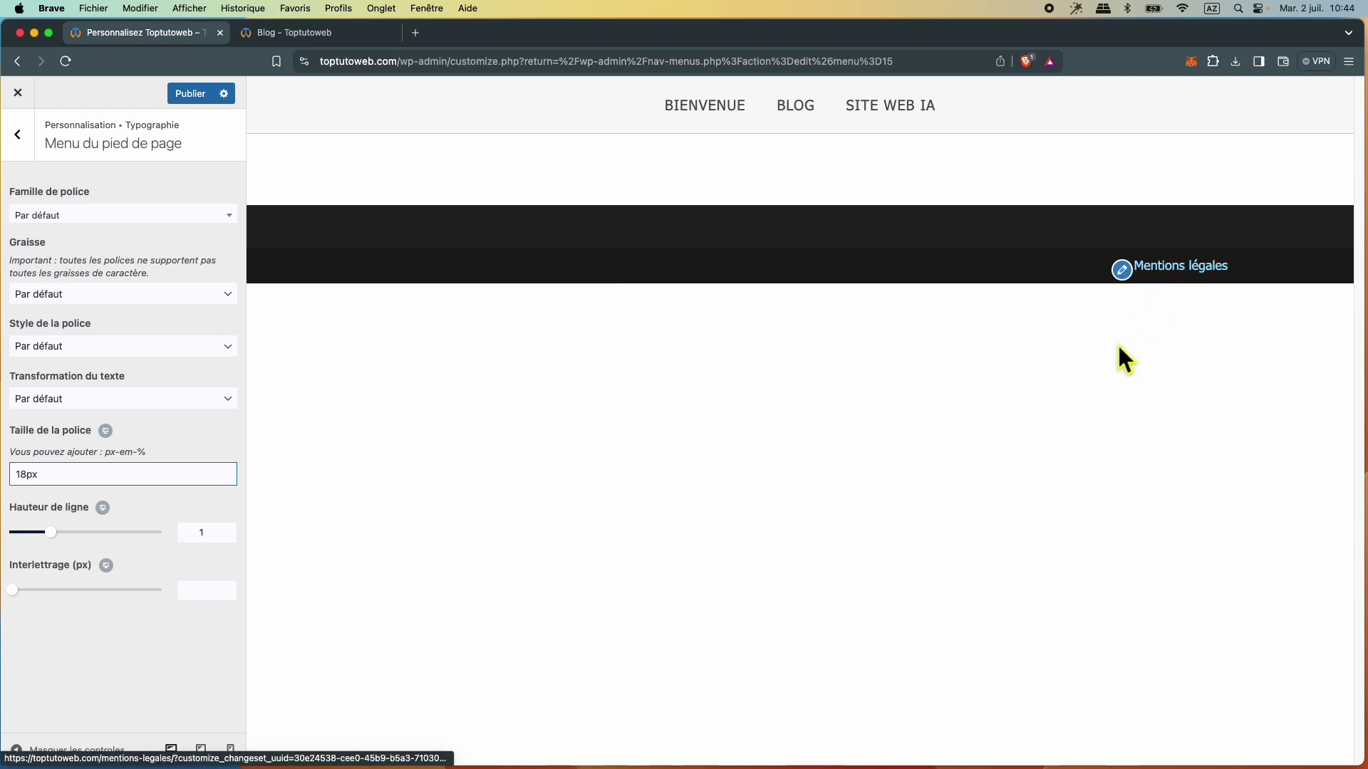
pyautogui.click(799, 113)
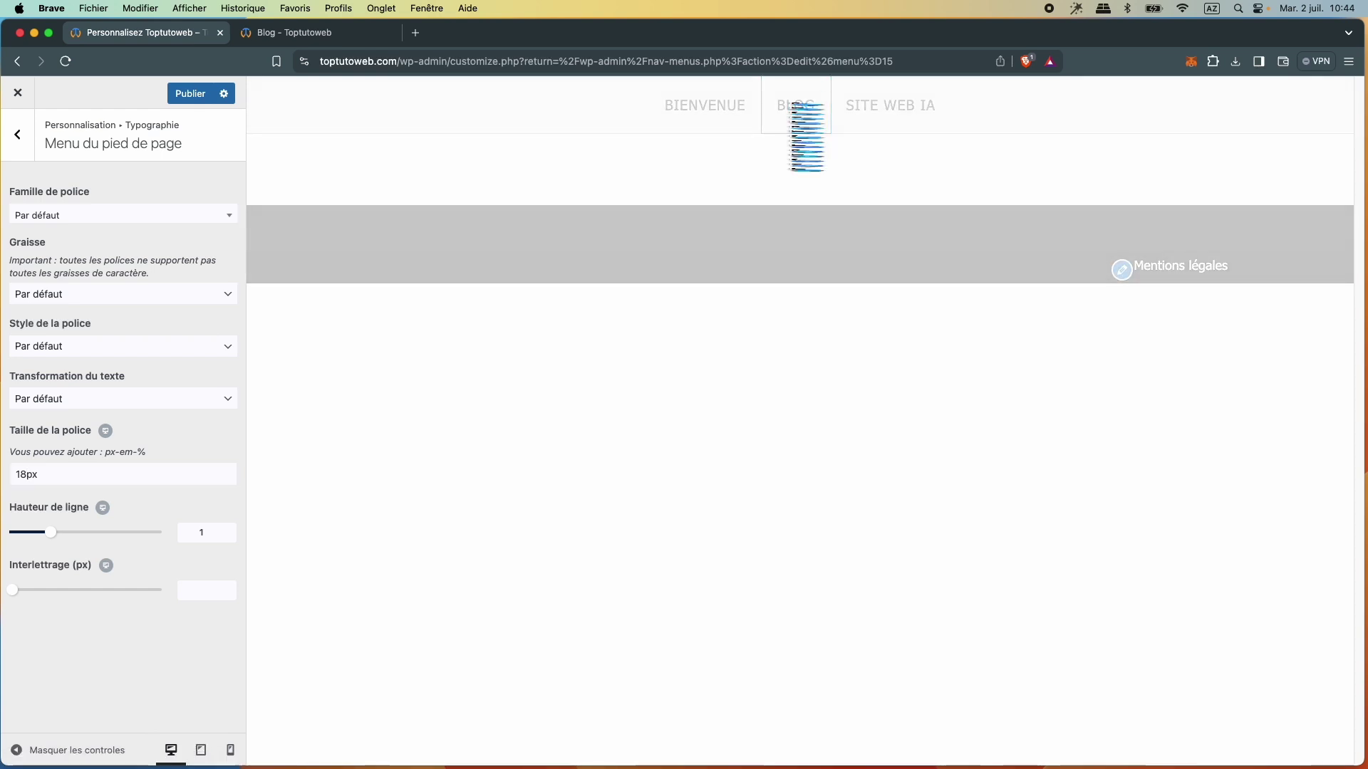
pyautogui.scroll(-15, 787, 122)
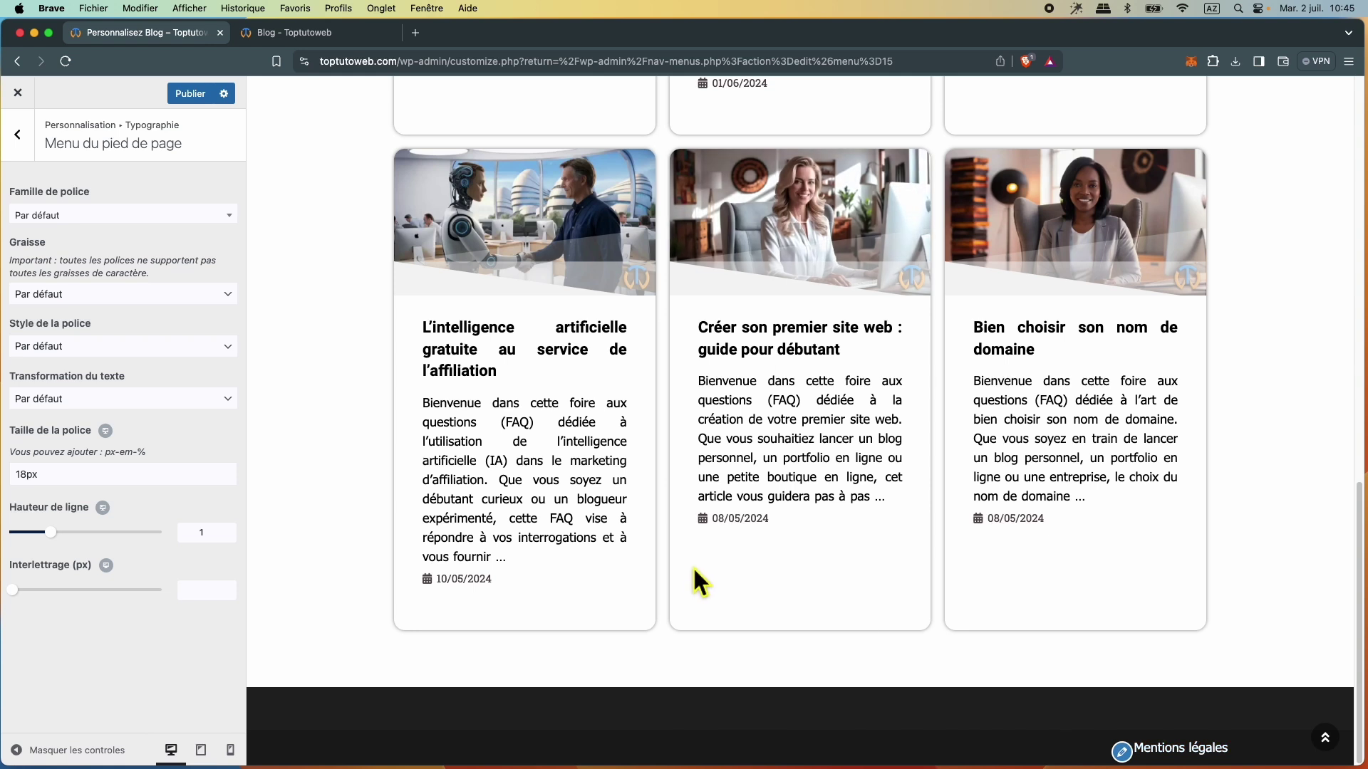
# Step: Set the footer menu's font size to 20px
pyautogui.click(32, 479)
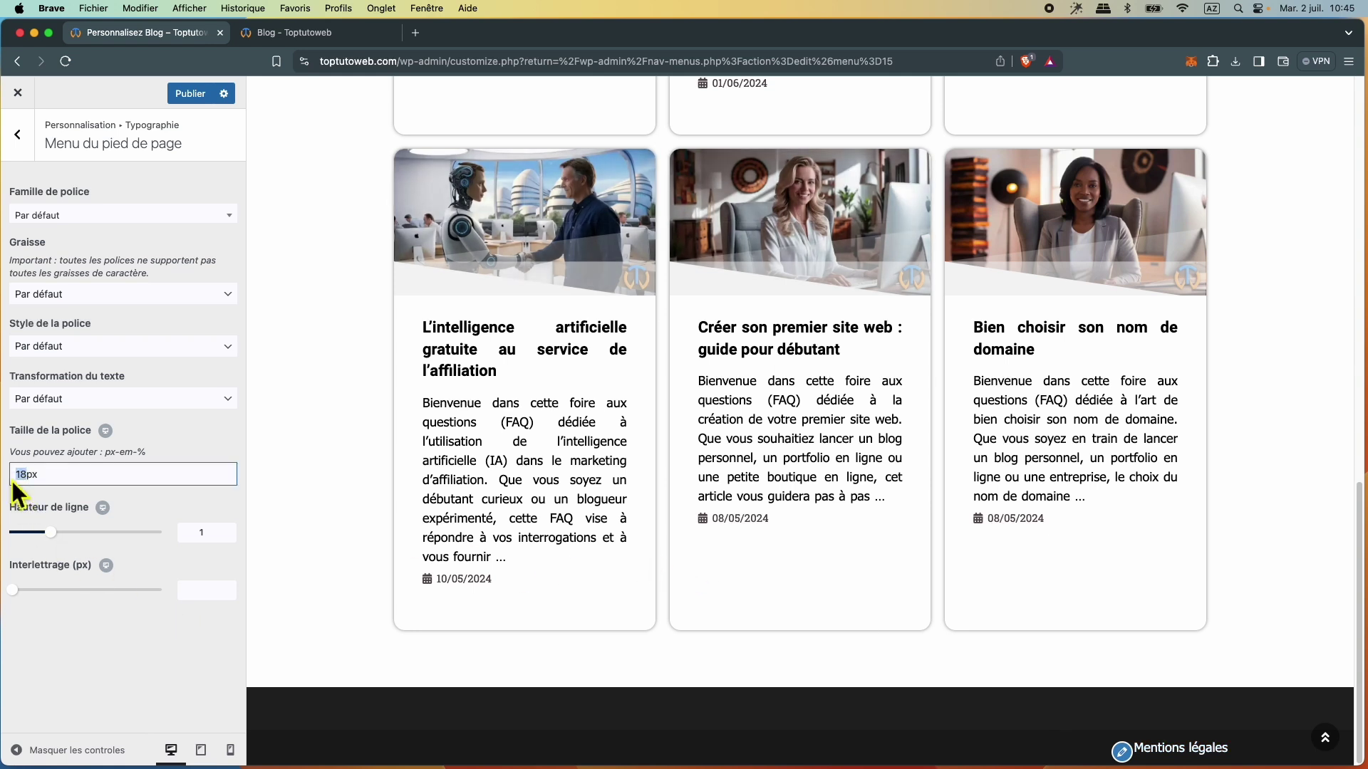
pyautogui.write('20')
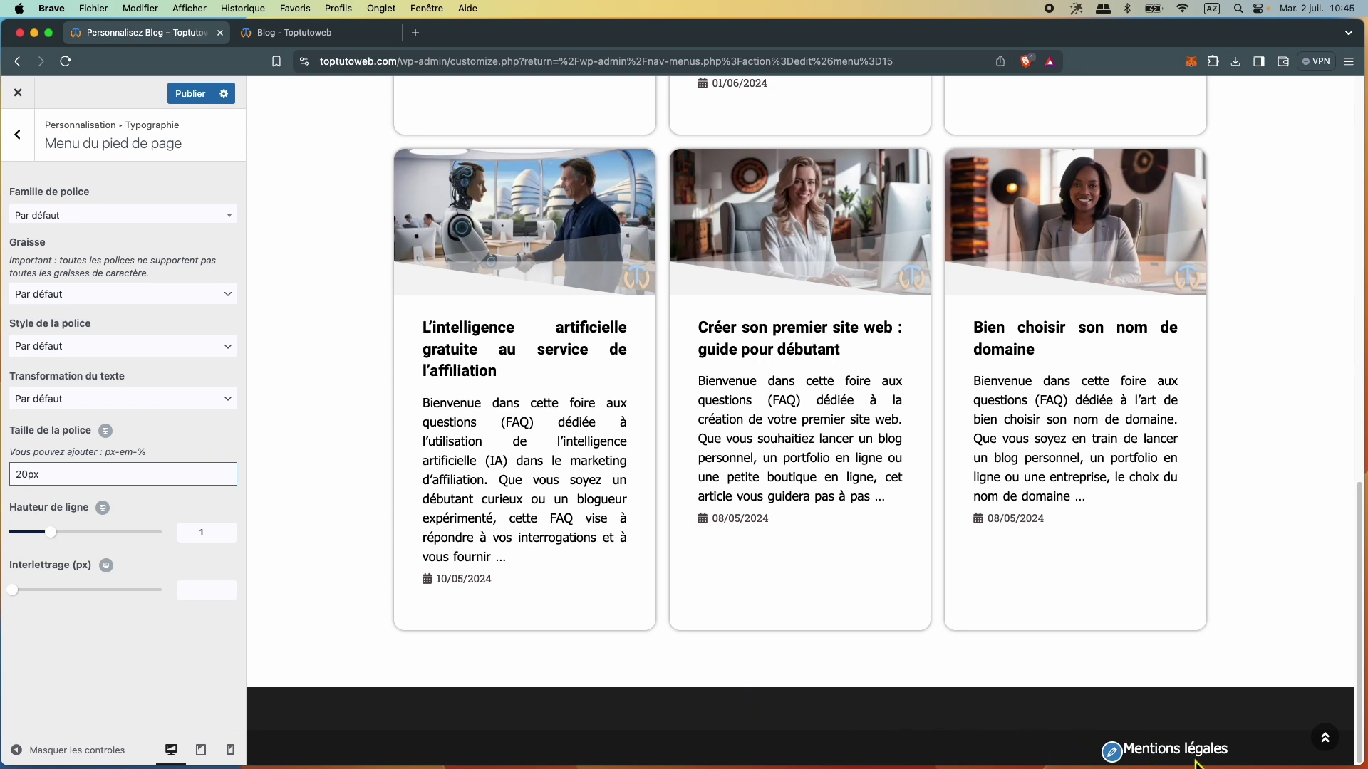
pyautogui.click(1344, 749)
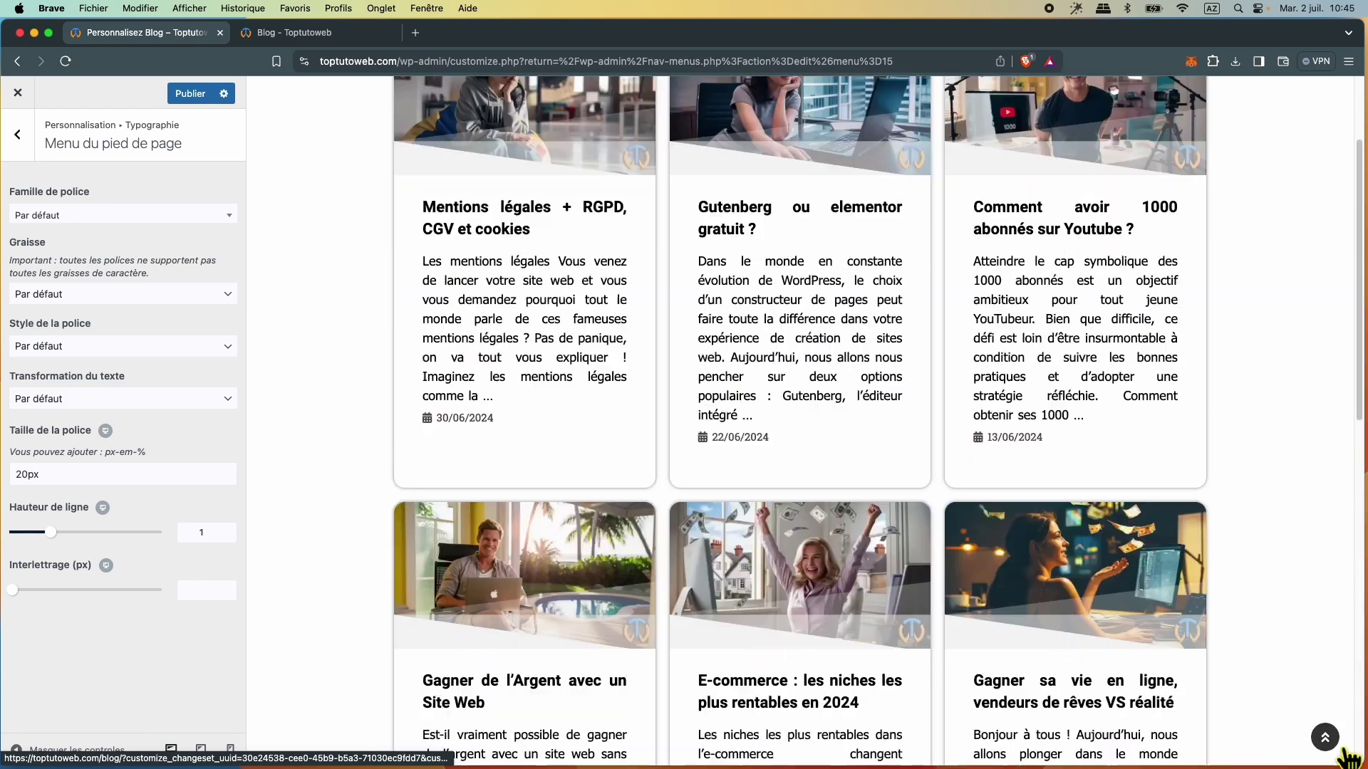